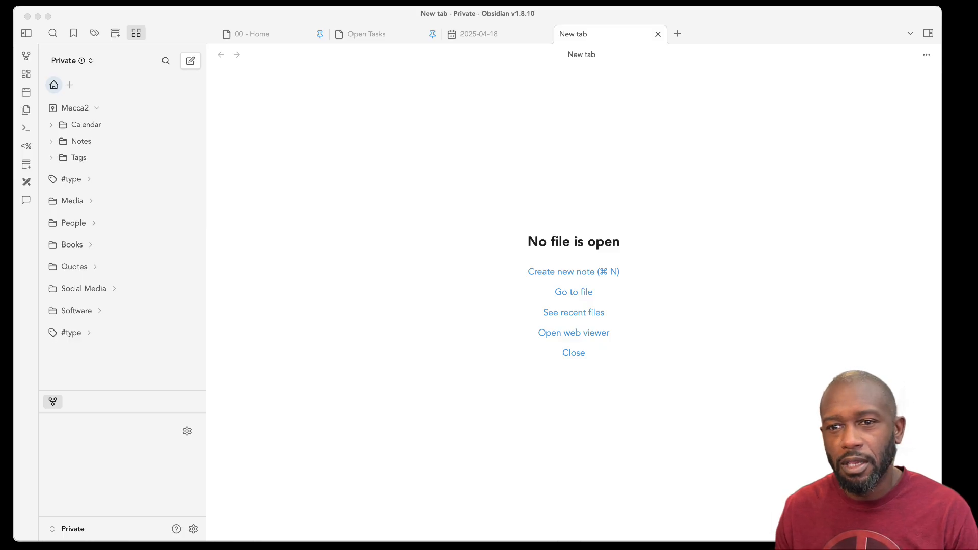
Find the MAKE.md plugin in the community plugins by searching for make, and open its options.
{"action": "left_click", "coordinate": [326, 396]}
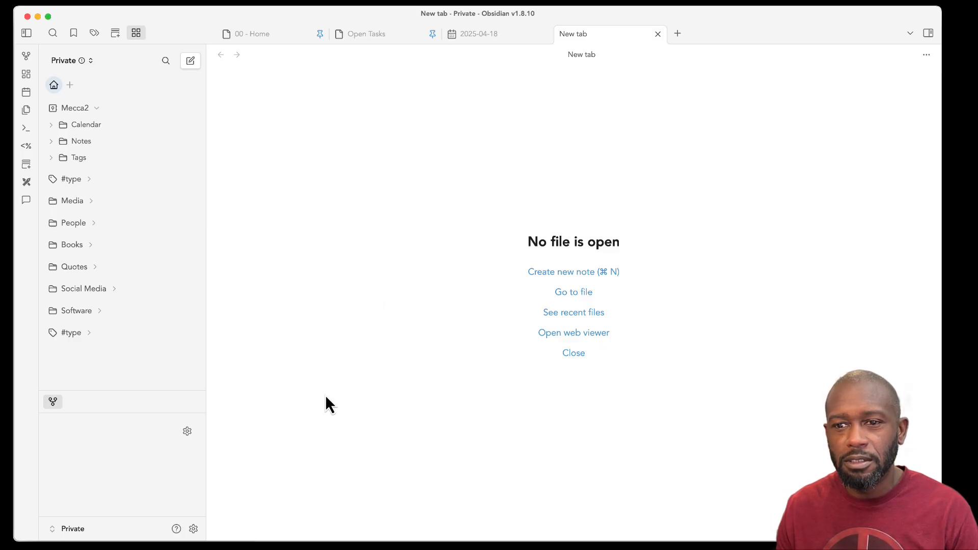
{"action": "left_click", "coordinate": [193, 529]}
{"action": "left_click", "coordinate": [257, 180]}
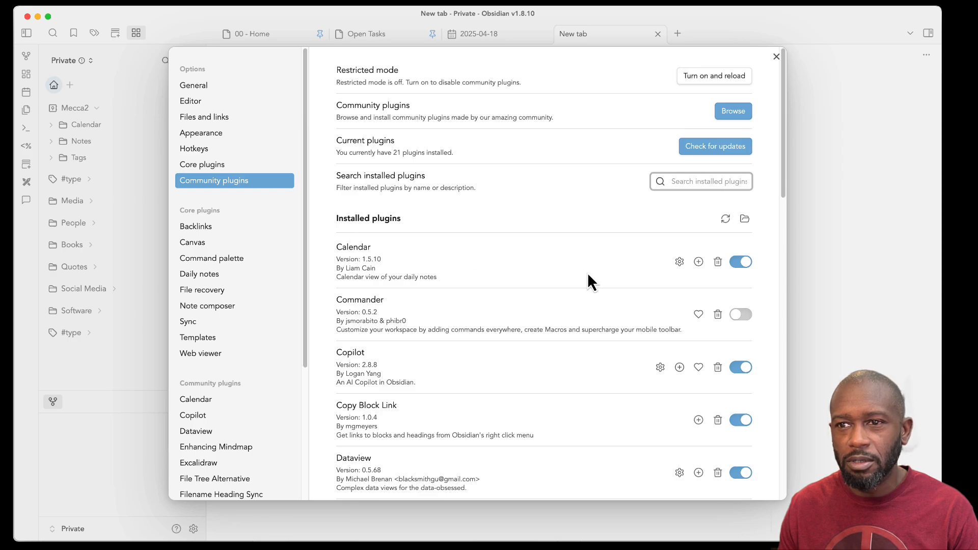
{"action": "left_click", "coordinate": [732, 111]}
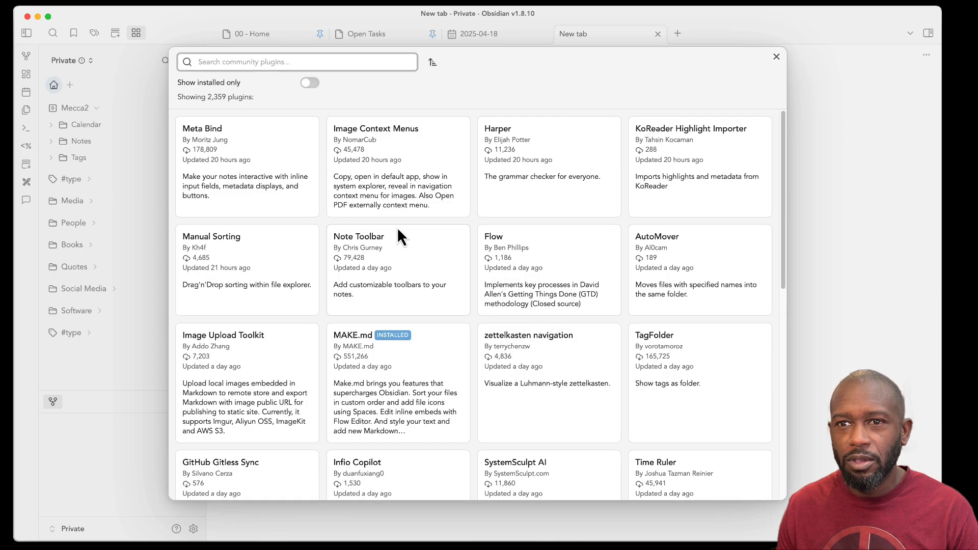
{"action": "type", "text": "make"}
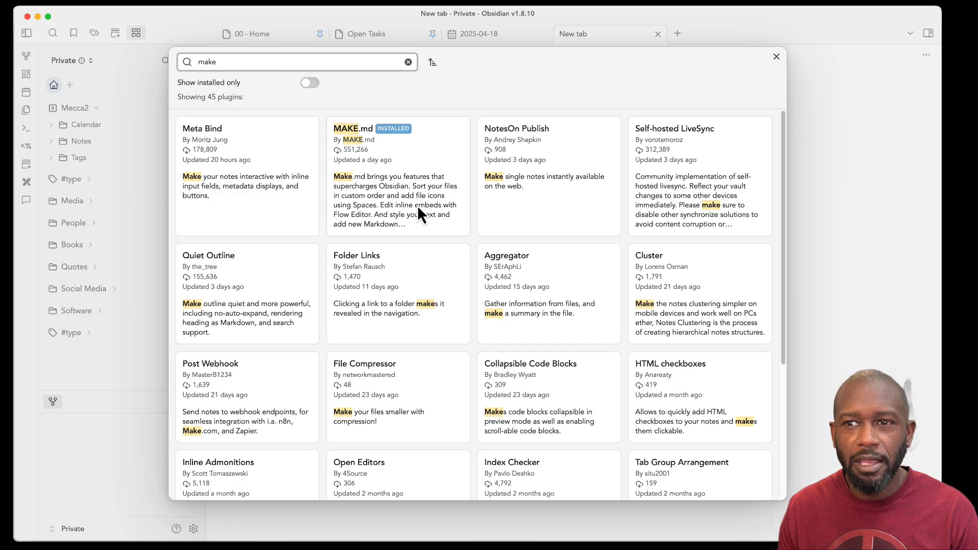
{"action": "left_click", "coordinate": [371, 162]}
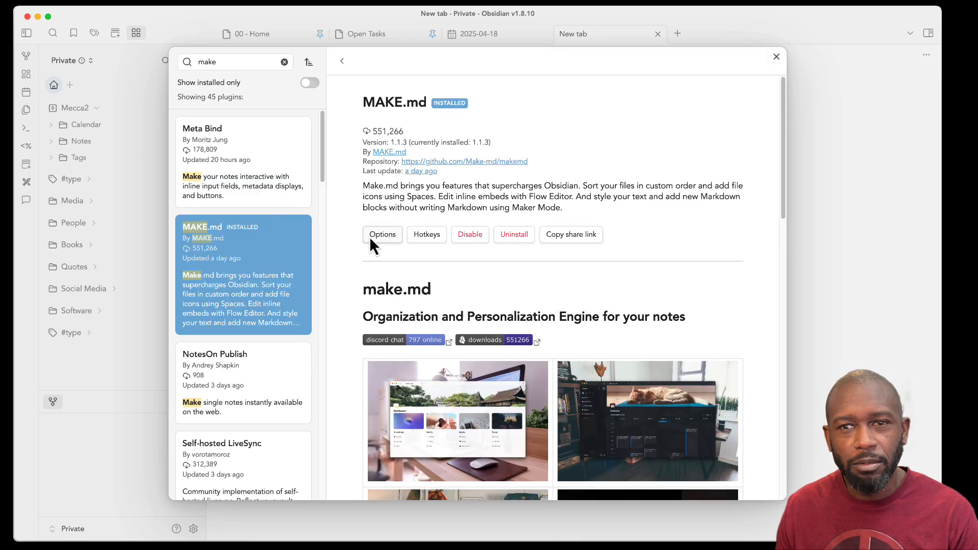
{"action": "left_click", "coordinate": [382, 236]}
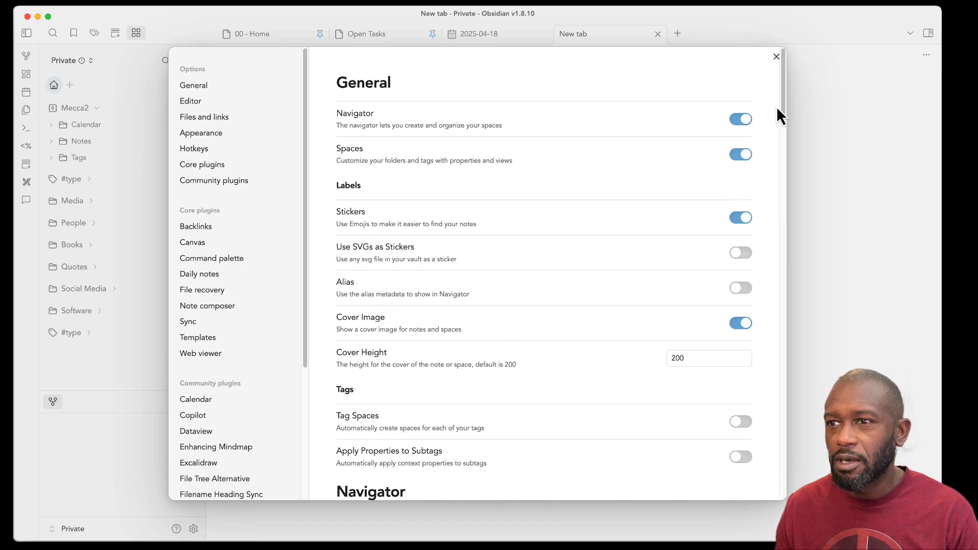
Set the Space Folder Name in the Advanced section of the MAKE.md options to .space.
{"action": "left_click_drag", "start_coordinate": [784, 100], "coordinate": [782, 436]}
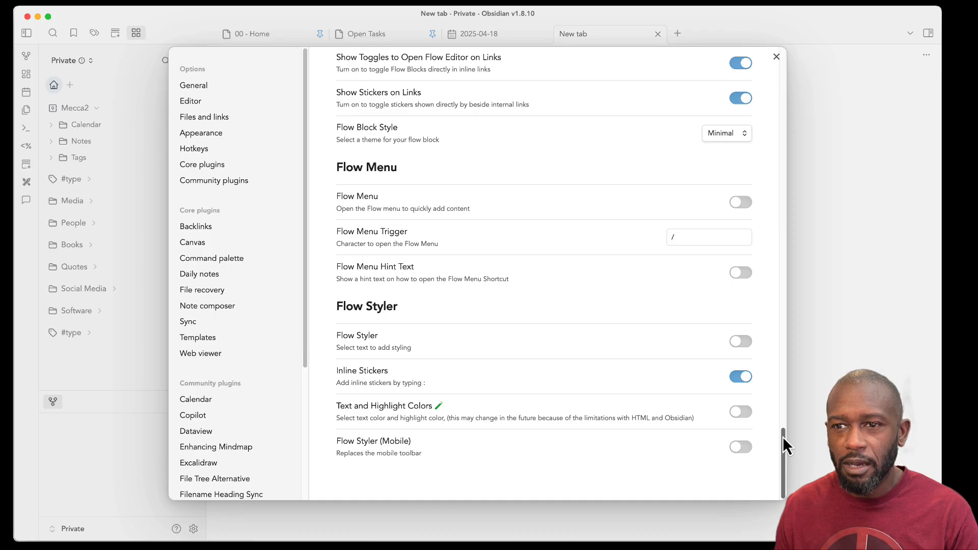
{"action": "left_click_drag", "start_coordinate": [783, 437], "coordinate": [784, 368]}
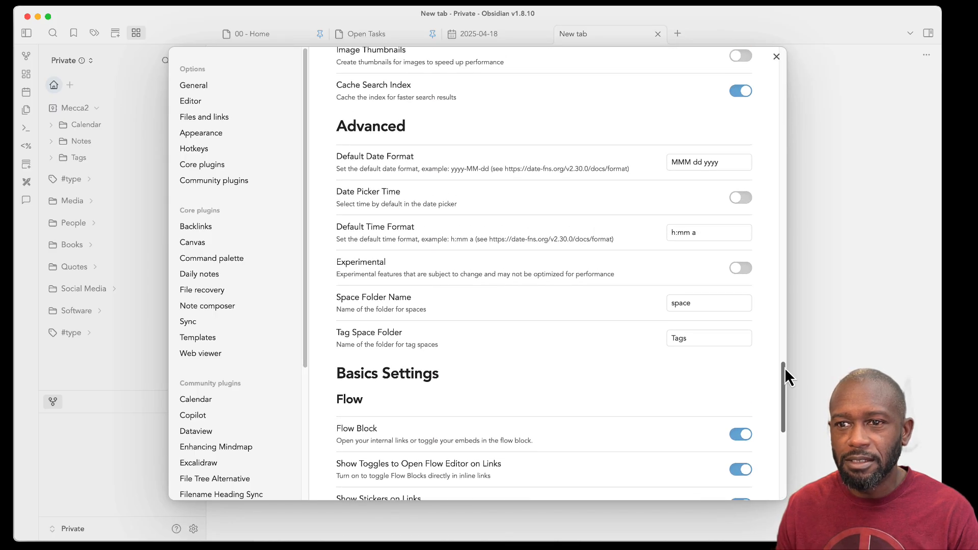
{"action": "left_click", "coordinate": [694, 303]}
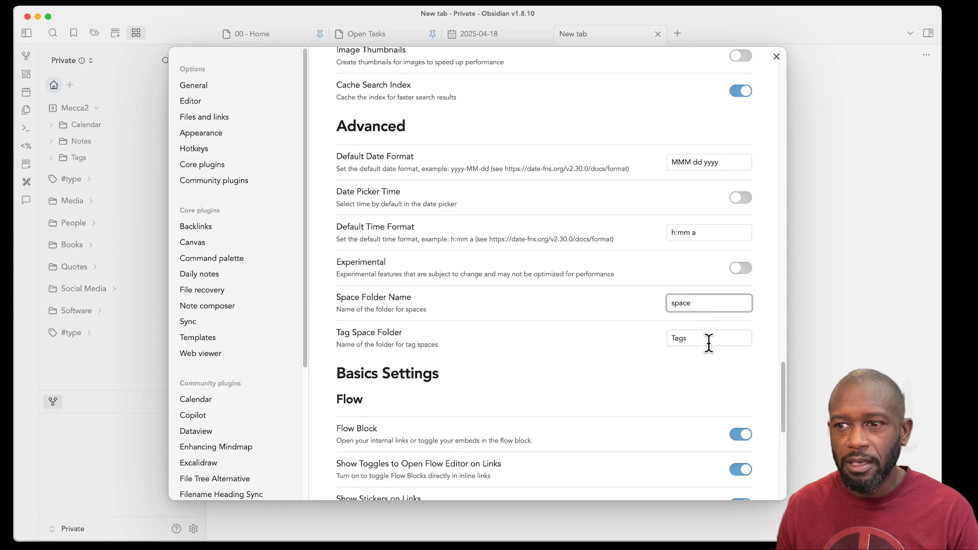
{"action": "left_click", "coordinate": [670, 303]}
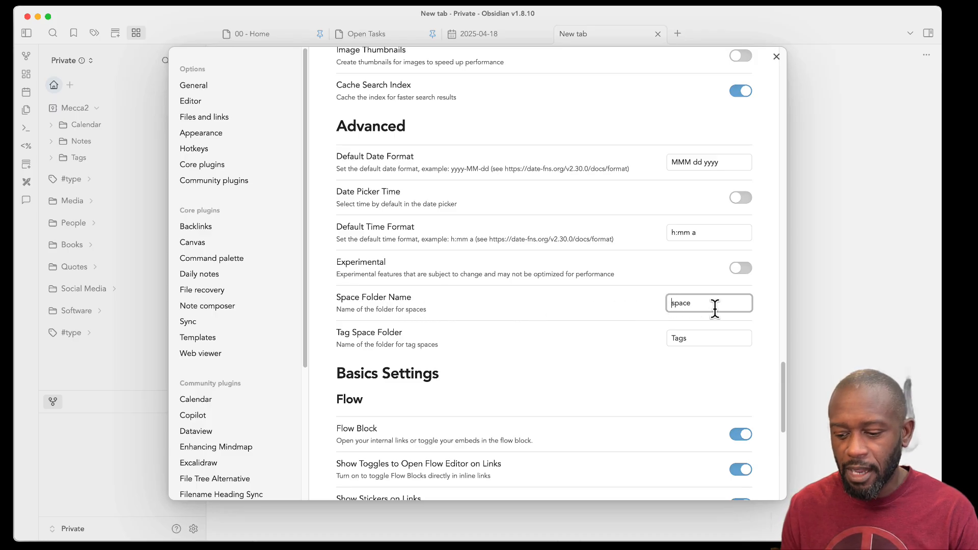
{"action": "type", "text": "."}
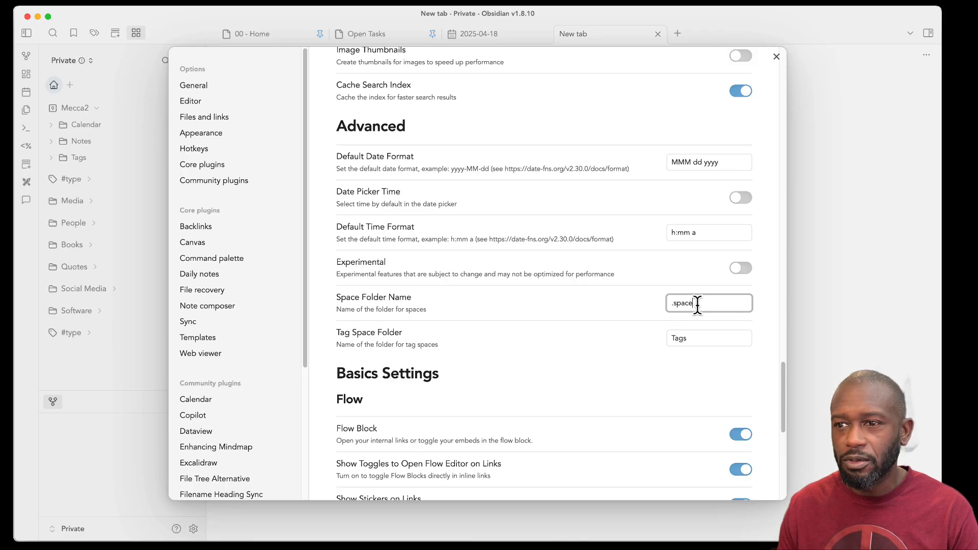
Restore the Space Folder Name to space by removing its leading dot.
{"action": "left_click_drag", "start_coordinate": [674, 303], "coordinate": [670, 303]}
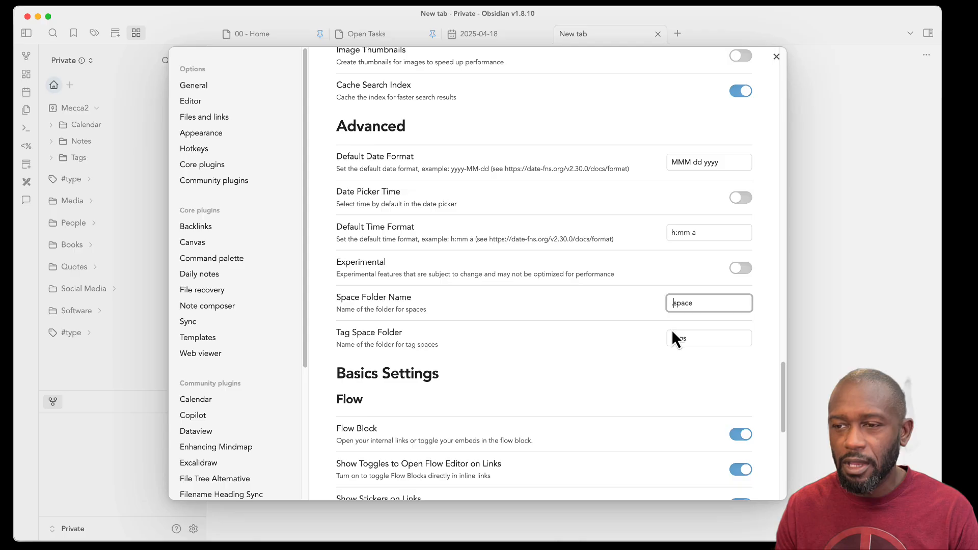
{"action": "key", "text": "BackSpace"}
{"action": "left_click", "coordinate": [649, 312]}
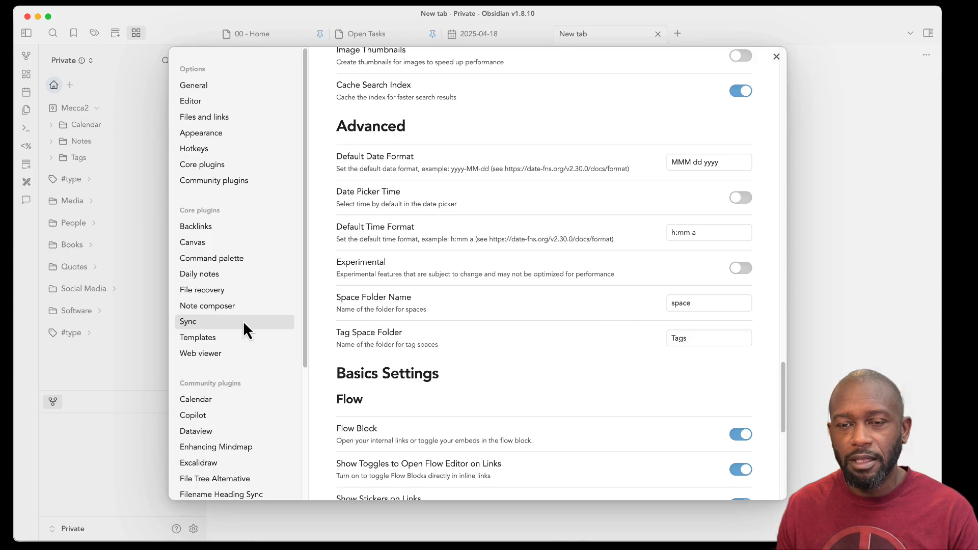
Close the settings and view the subfolders of Notes and 02 - Library, collapsing Notes when done.
{"action": "left_click", "coordinate": [111, 377]}
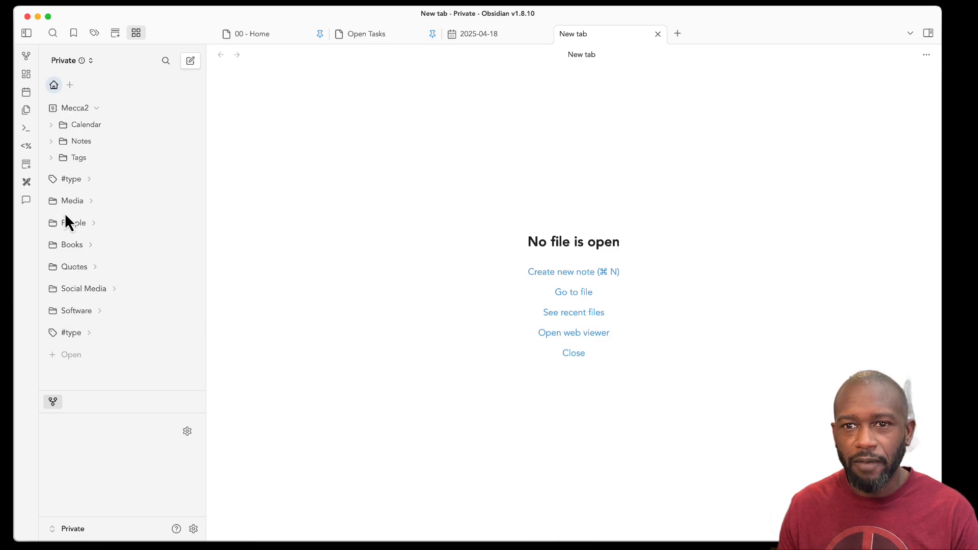
{"action": "left_click", "coordinate": [51, 142]}
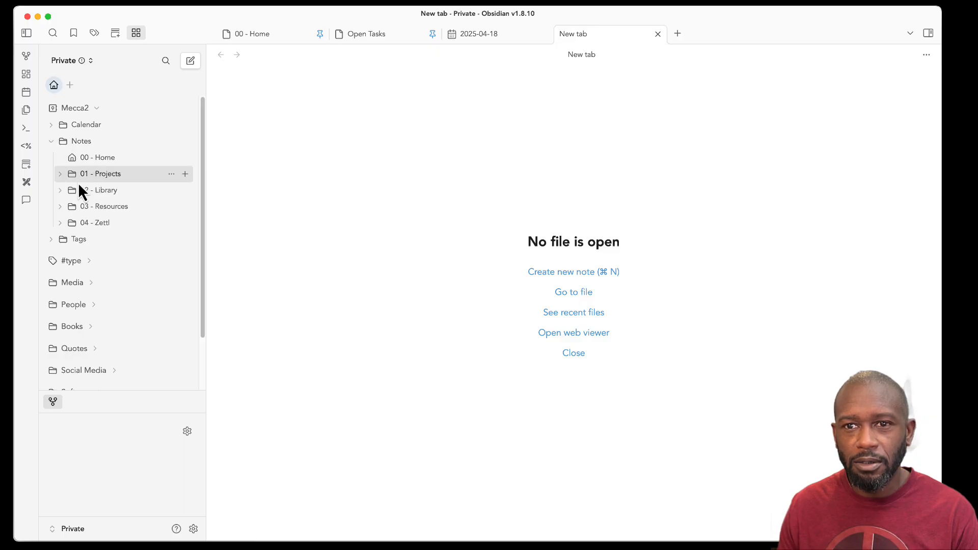
{"action": "left_click", "coordinate": [62, 191]}
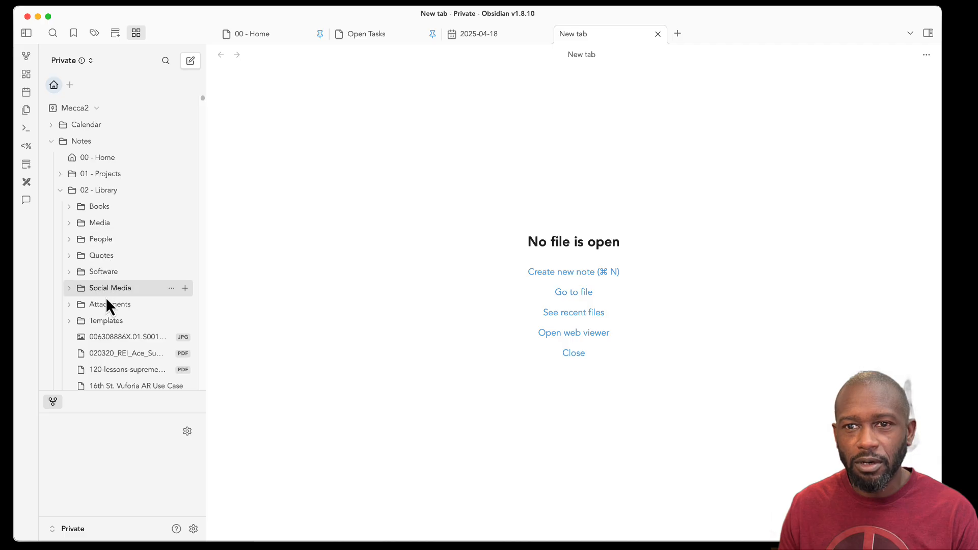
{"action": "left_click", "coordinate": [52, 142]}
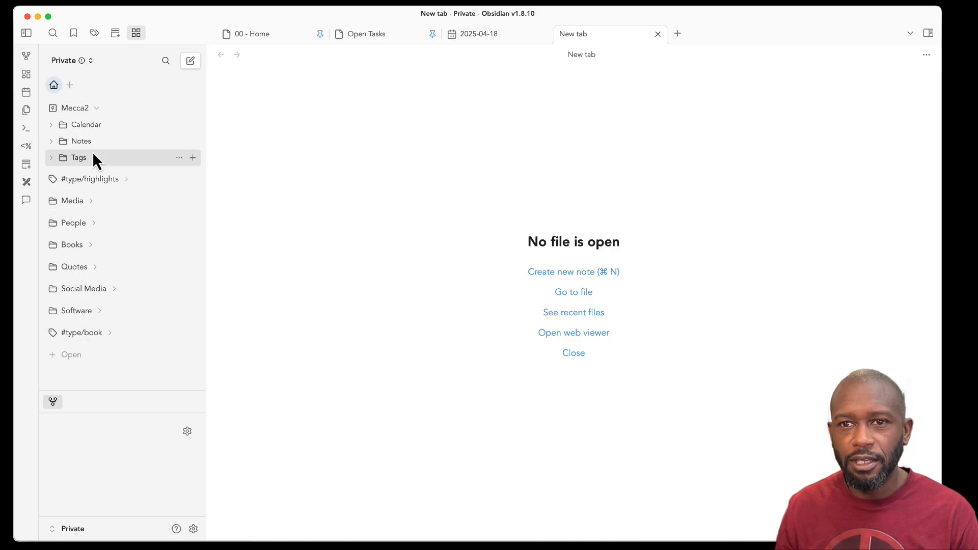
{"action": "left_click", "coordinate": [69, 86]}
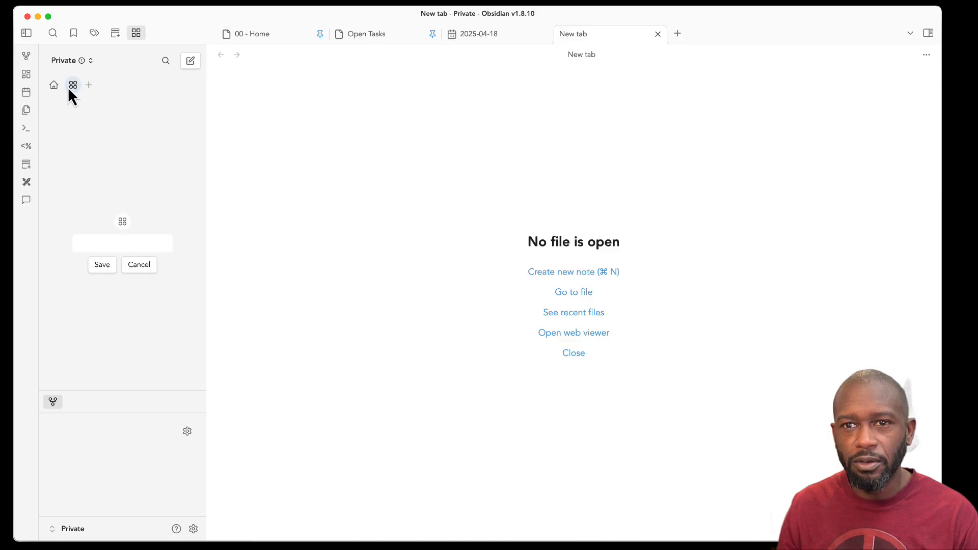
{"action": "left_click", "coordinate": [140, 263]}
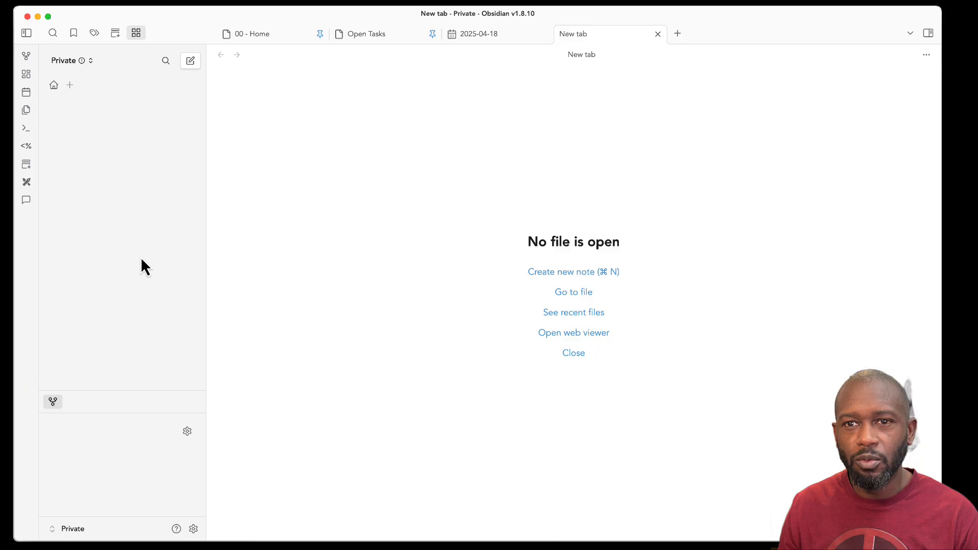
{"action": "left_click", "coordinate": [55, 85]}
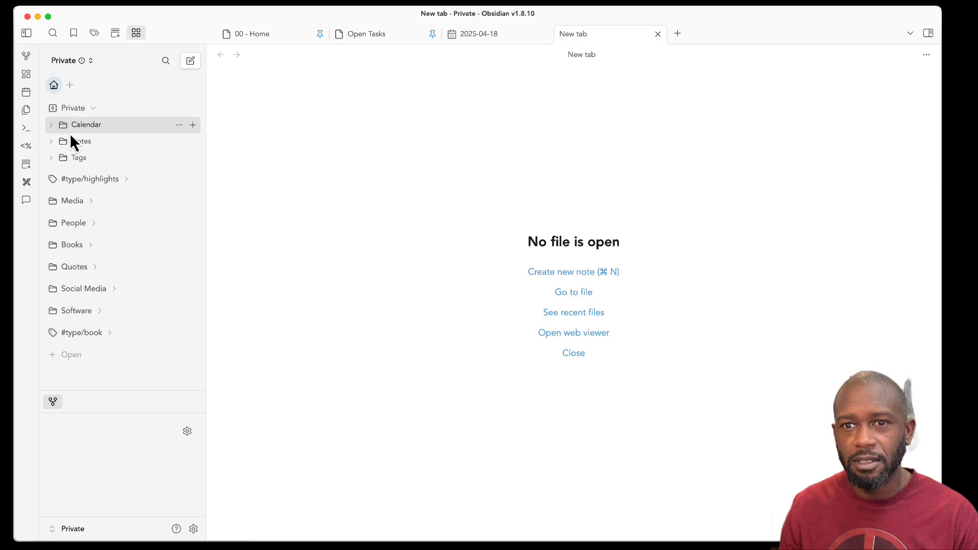
Search the notes and spaces that can be opened in the navigator for note and for book, and dismiss the search.
{"action": "left_click", "coordinate": [81, 352]}
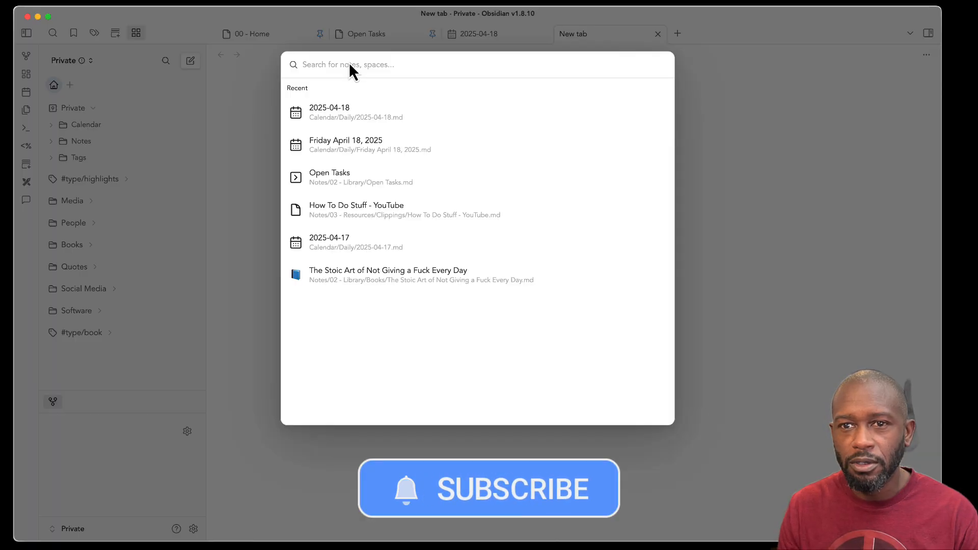
{"action": "type", "text": "note"}
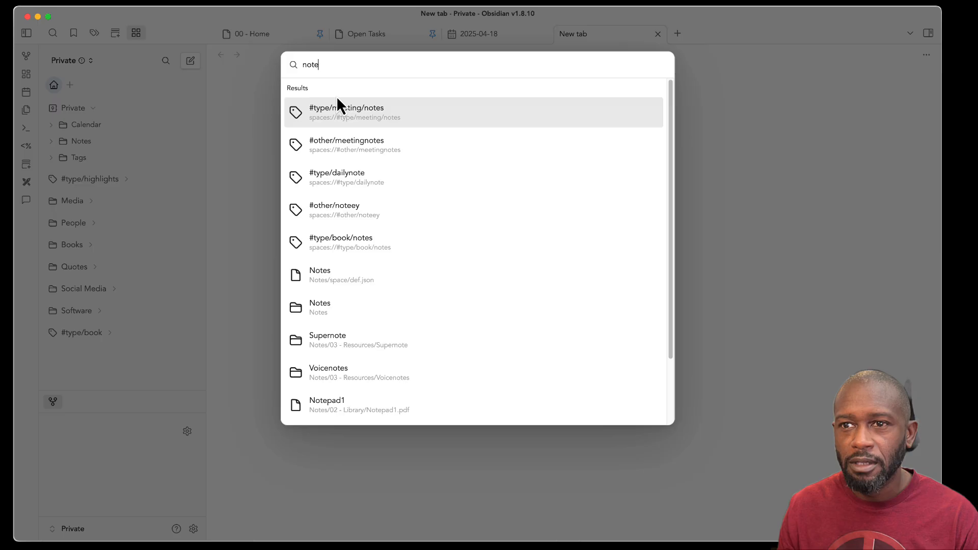
{"action": "key", "text": "BackSpace"}
{"action": "key", "text": "BackSpace"}
{"action": "key", "text": "BackSpace"}
{"action": "key", "text": "BackSpace"}
{"action": "type", "text": "b"}
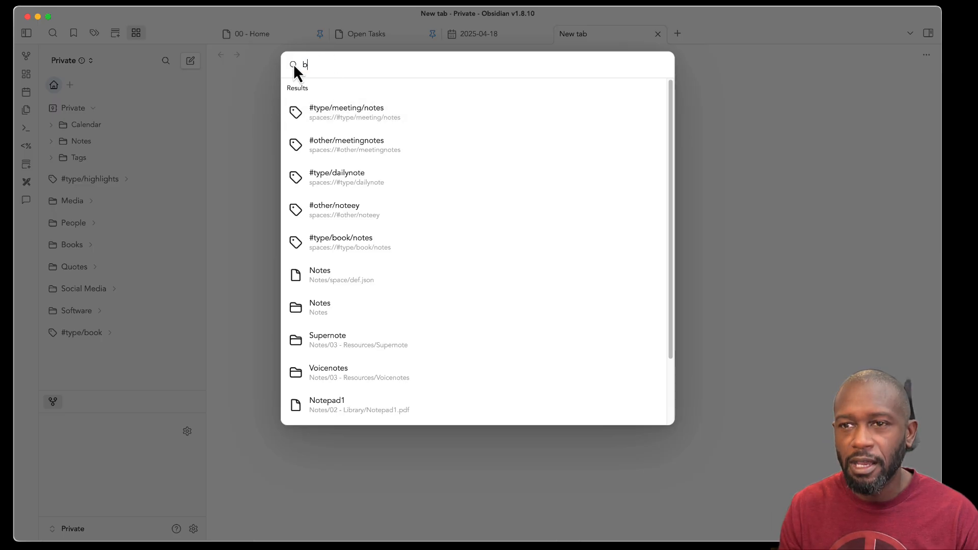
{"action": "type", "text": "ook"}
{"action": "key", "text": "BackSpace"}
{"action": "key", "text": "BackSpace"}
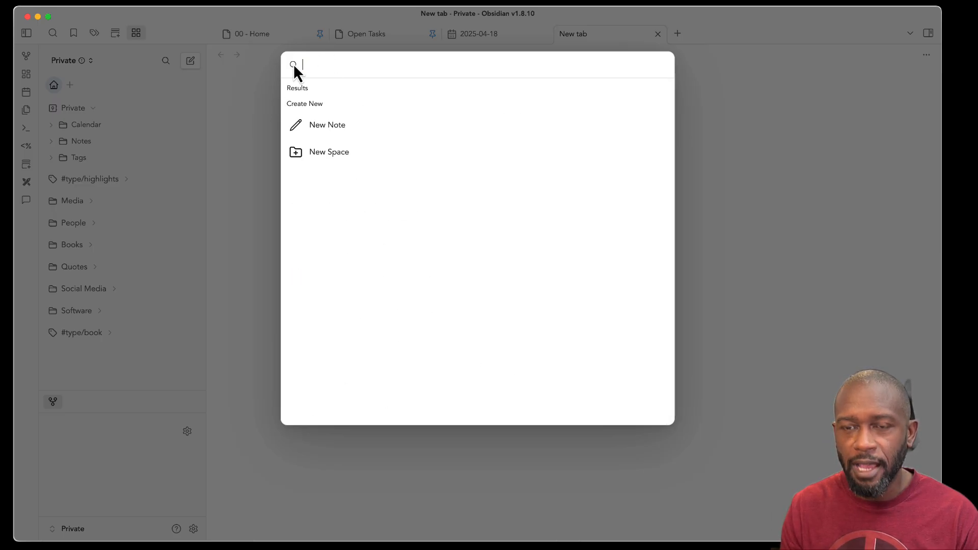
{"action": "type", "text": "book"}
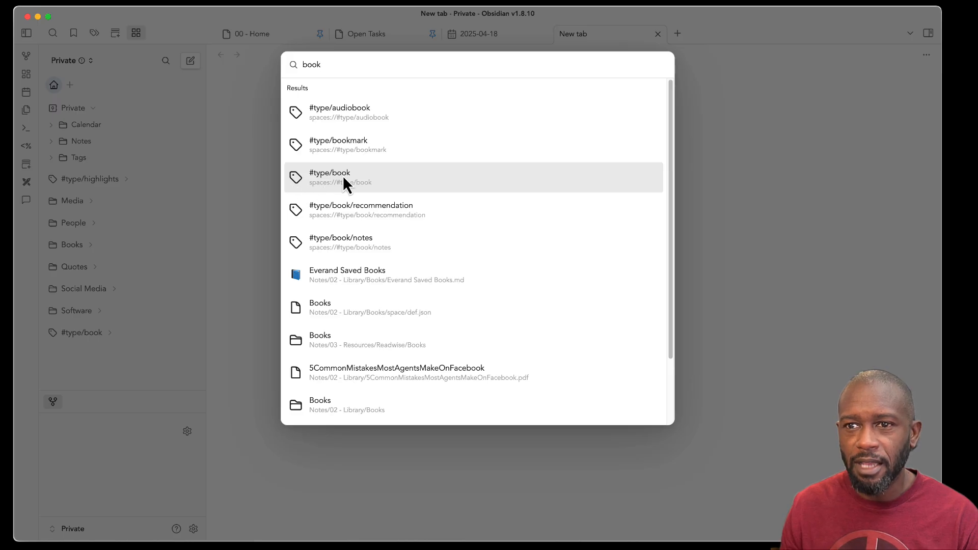
{"action": "key", "text": "Escape"}
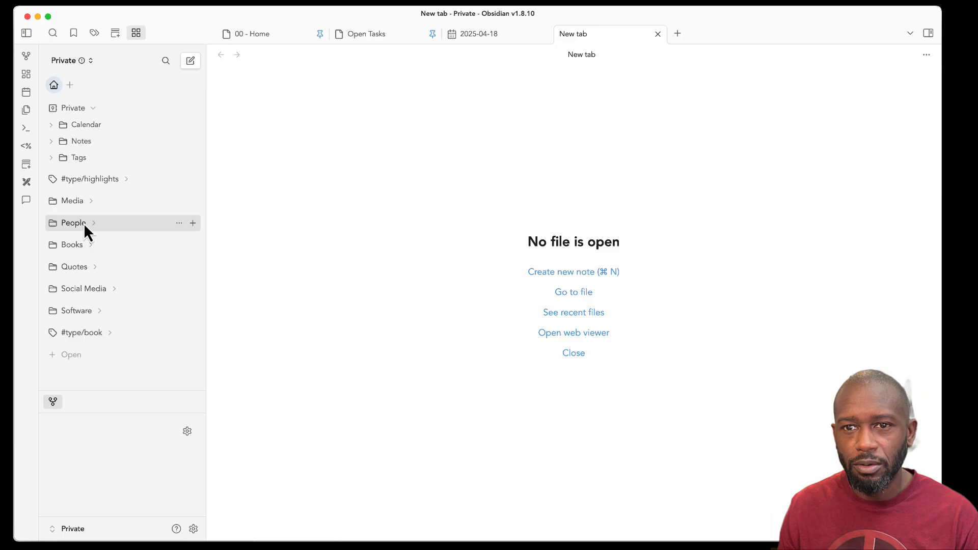
Examine the #type/book tag space with its book notes, and the Software folder space.
{"action": "left_click", "coordinate": [88, 336]}
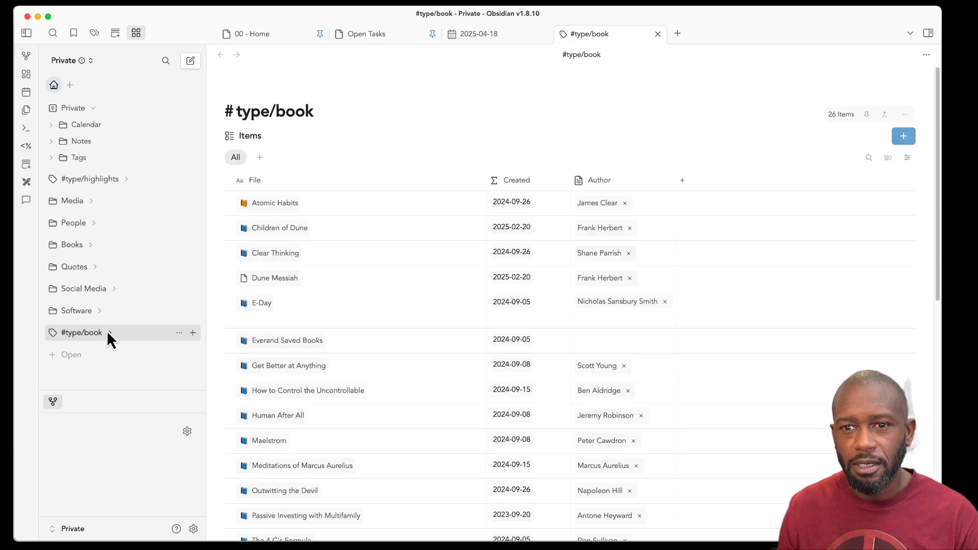
{"action": "left_click", "coordinate": [110, 333]}
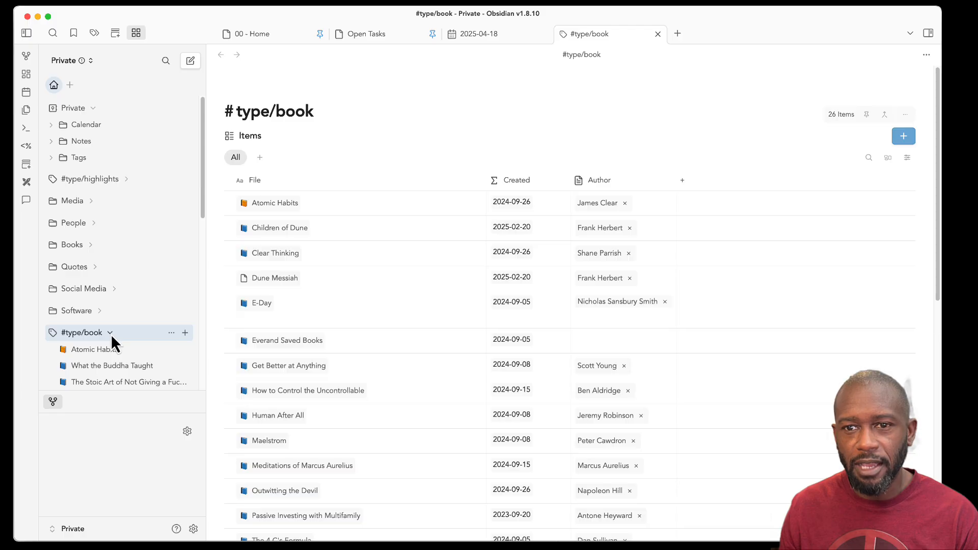
{"action": "scroll", "coordinate": [112, 333], "scroll_direction": "down", "scroll_amount": 5}
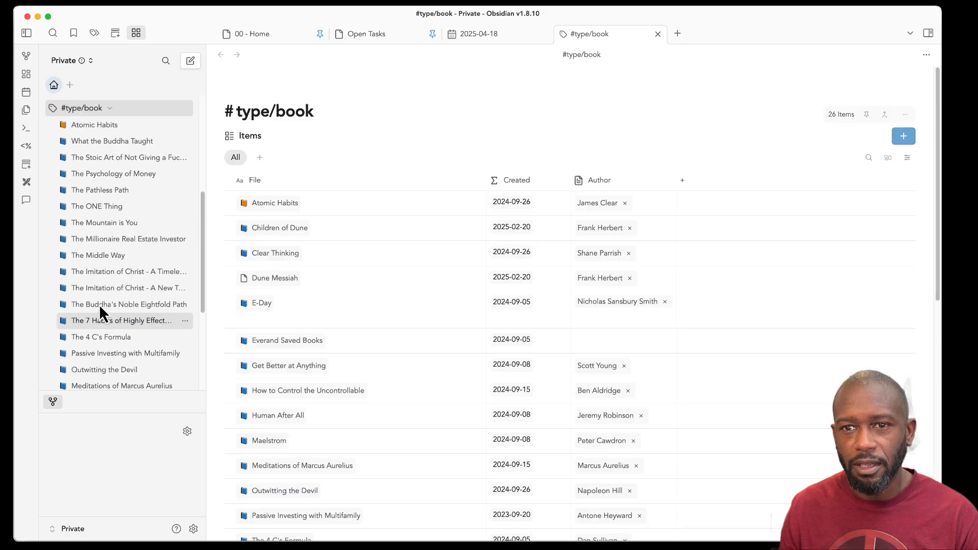
{"action": "scroll", "coordinate": [99, 298], "scroll_direction": "up", "scroll_amount": 2}
{"action": "left_click", "coordinate": [110, 176]}
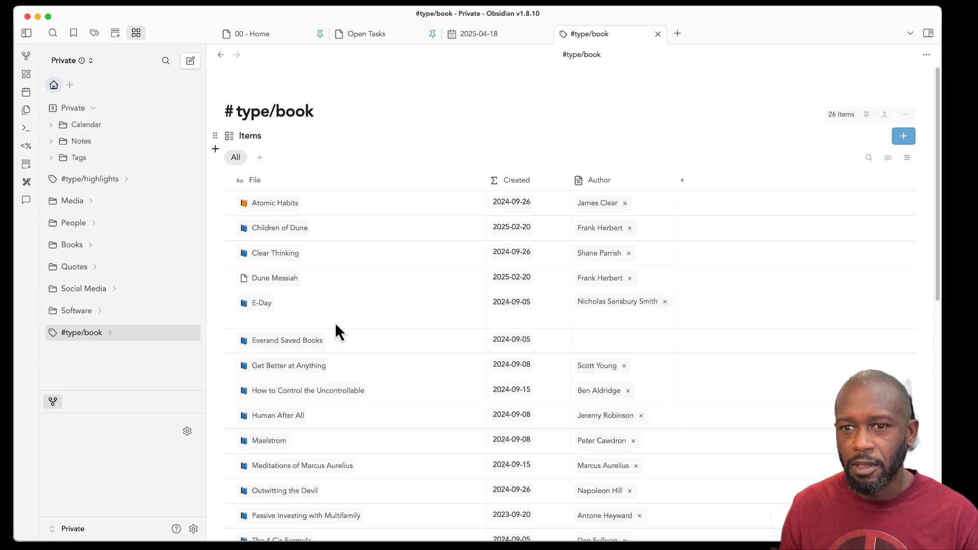
{"action": "left_click", "coordinate": [76, 310]}
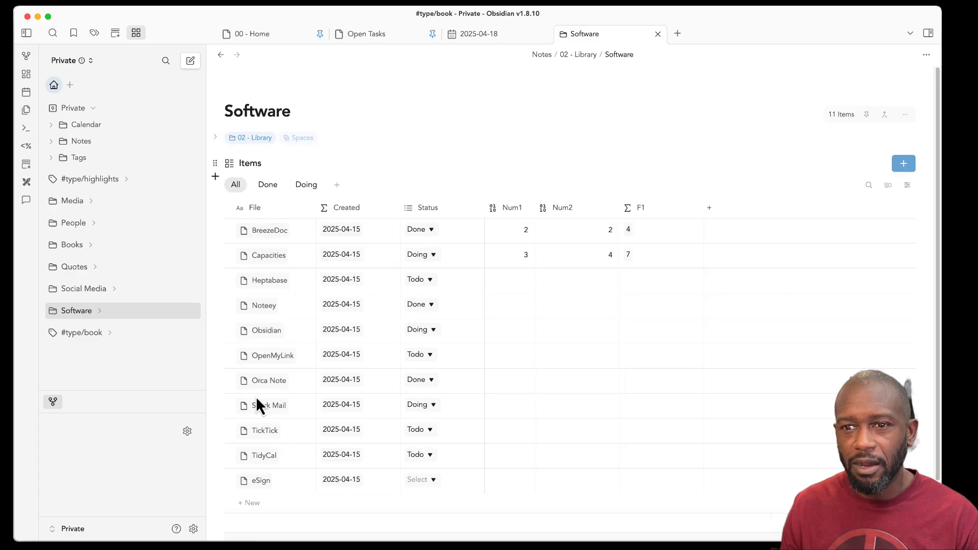
Create a new note from the #type/book tag space and place the cursor in its body.
{"action": "left_click", "coordinate": [90, 333]}
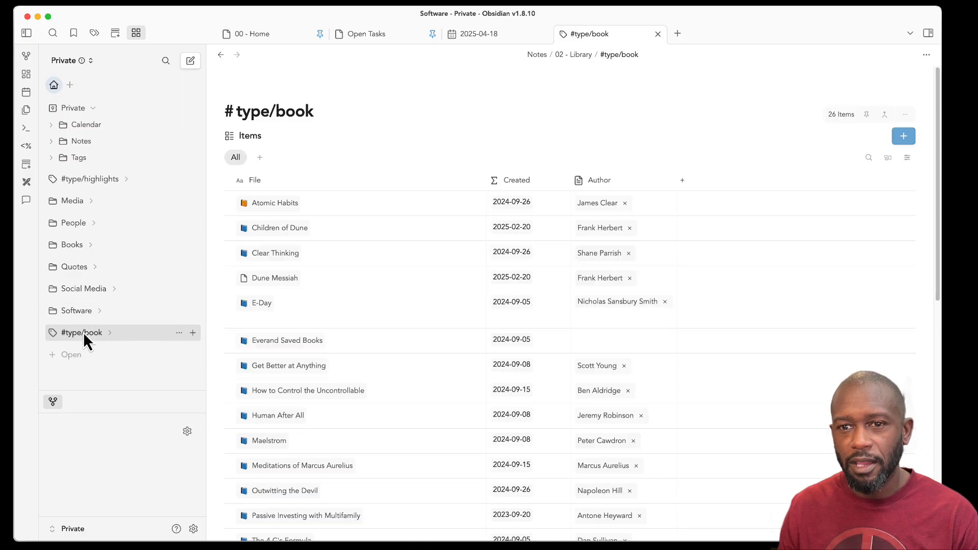
{"action": "left_click", "coordinate": [193, 333]}
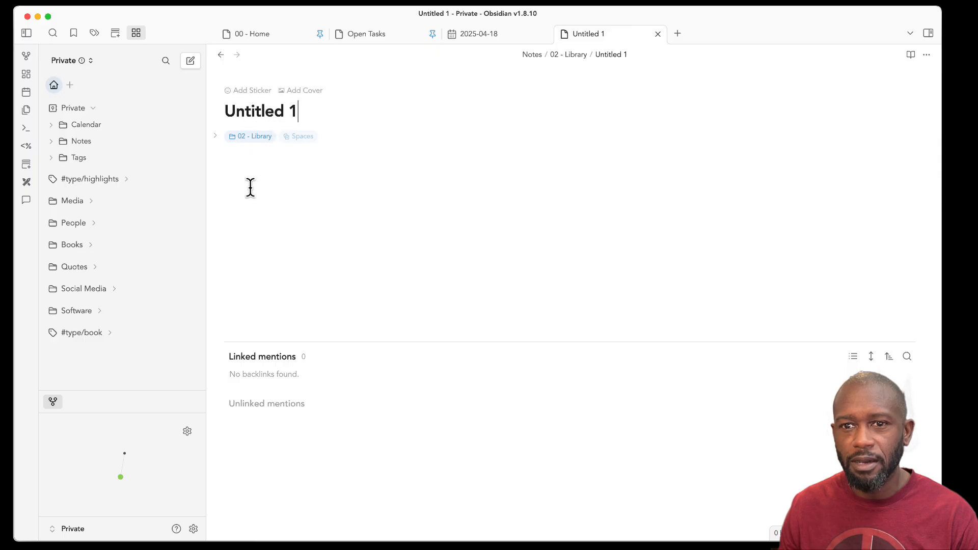
{"action": "left_click", "coordinate": [295, 242]}
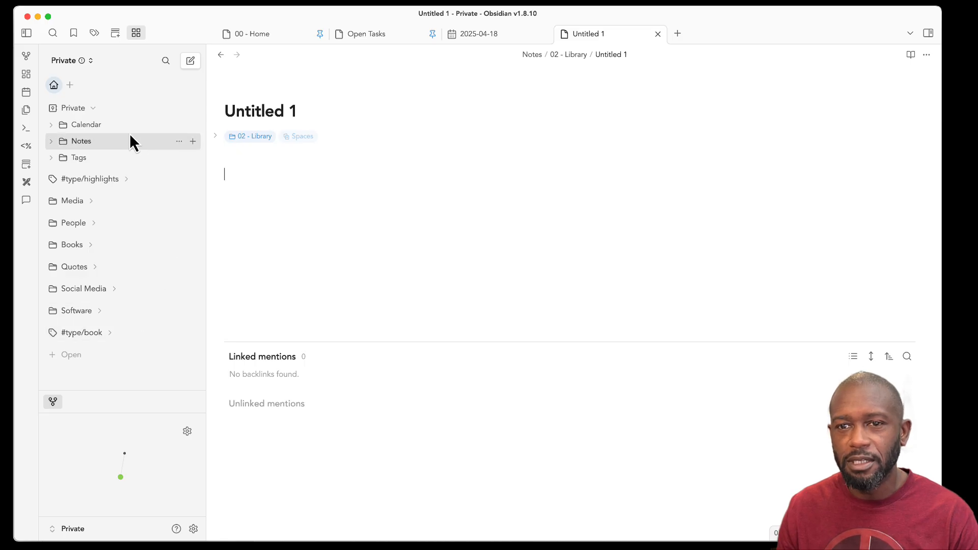
Create a new note in the Software folder space and check for it in the space's item list.
{"action": "left_click", "coordinate": [80, 310]}
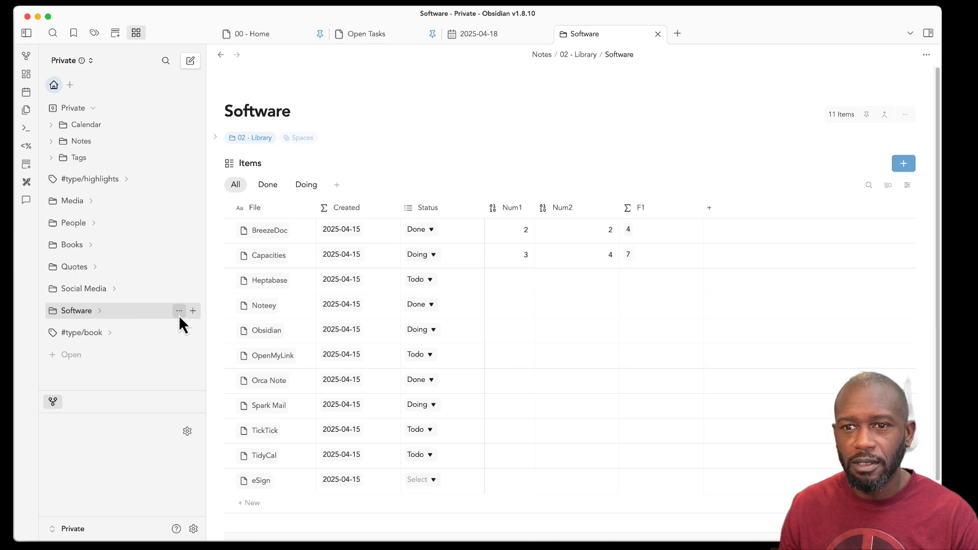
{"action": "left_click", "coordinate": [193, 311]}
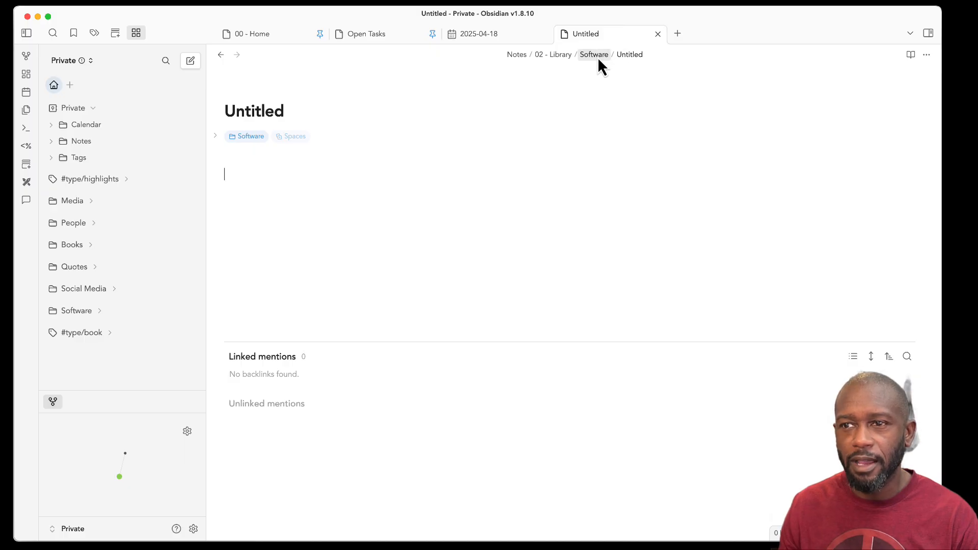
{"action": "mouse_move", "coordinate": [192, 315]}
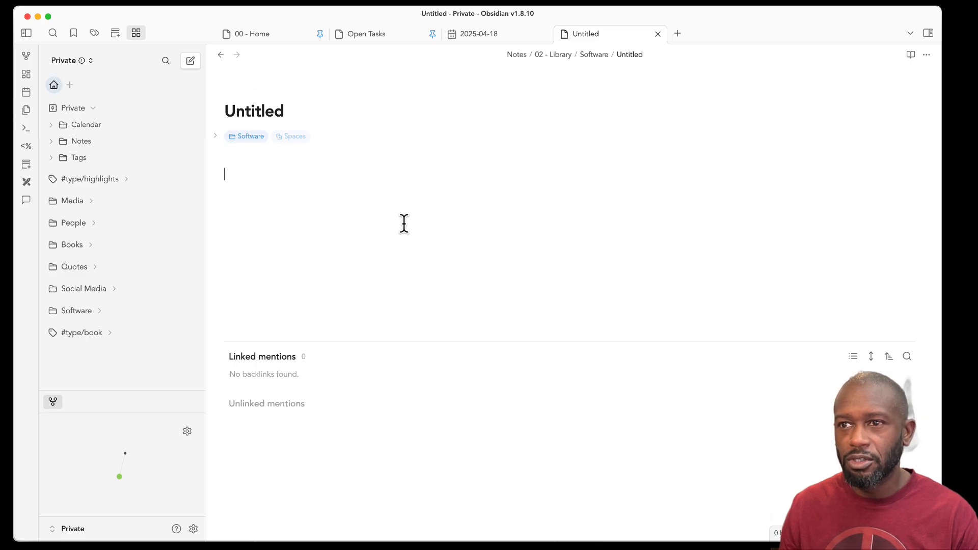
{"action": "mouse_move", "coordinate": [113, 338]}
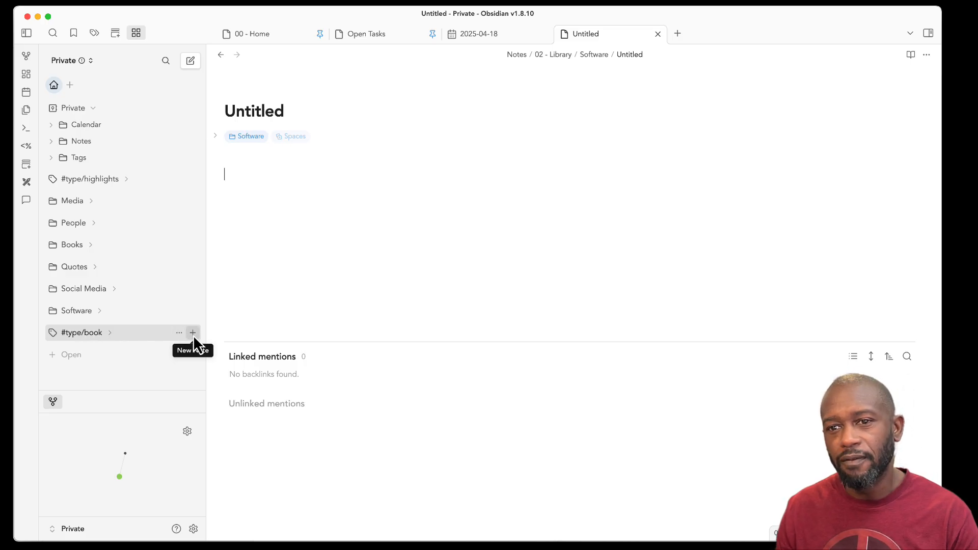
{"action": "left_click", "coordinate": [110, 319]}
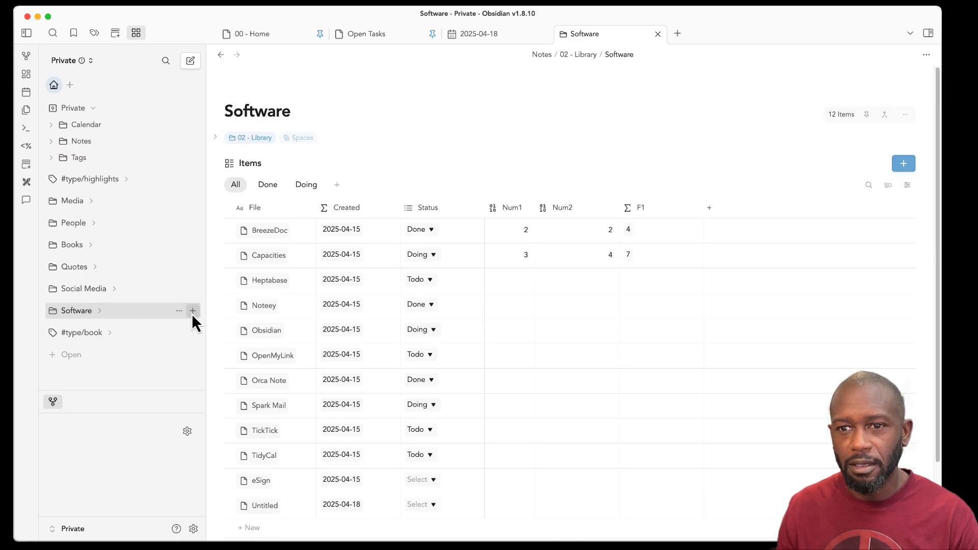
{"action": "scroll", "coordinate": [310, 370], "scroll_direction": "down", "scroll_amount": 3}
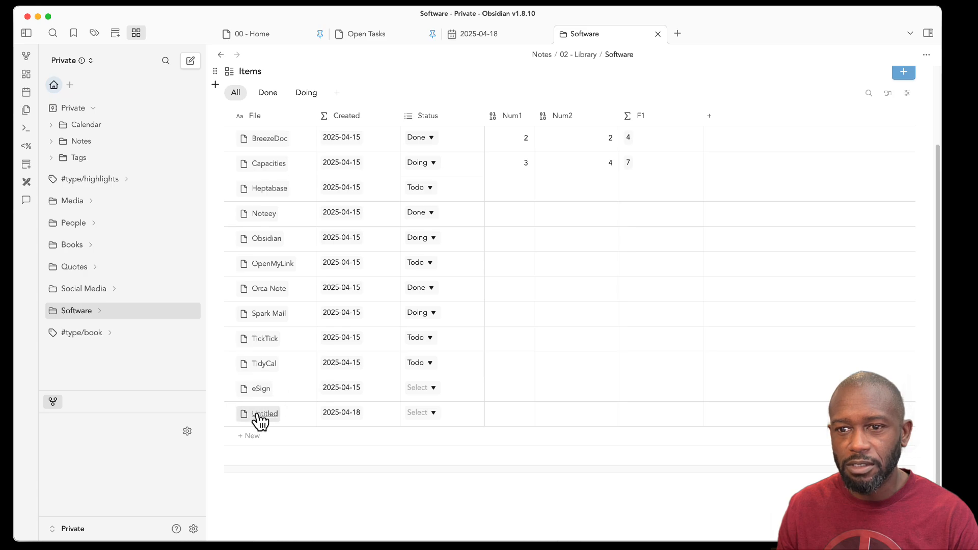
Compare the #type/book tag space with the Software folder space, and view the notes nested under #type/book, collapsing them when done.
{"action": "left_click", "coordinate": [87, 333]}
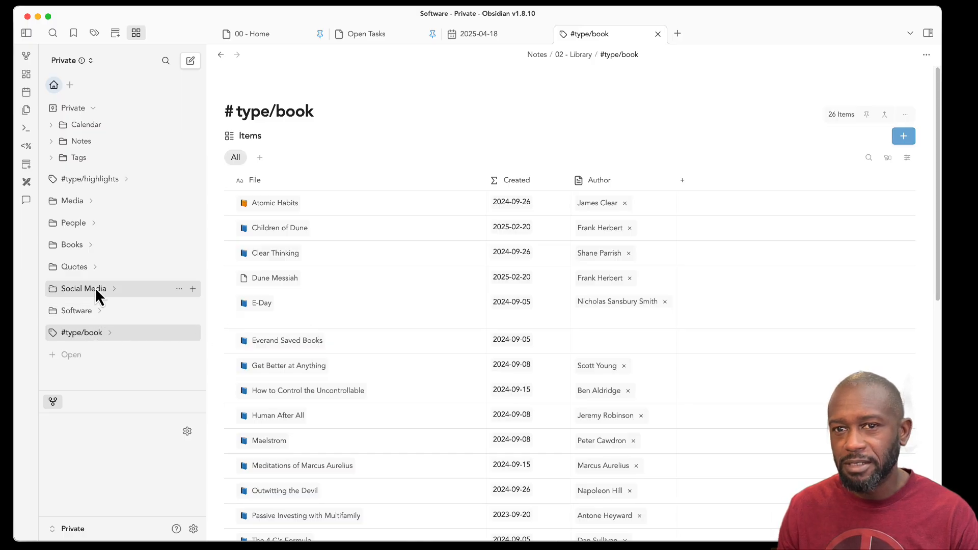
{"action": "left_click", "coordinate": [93, 310]}
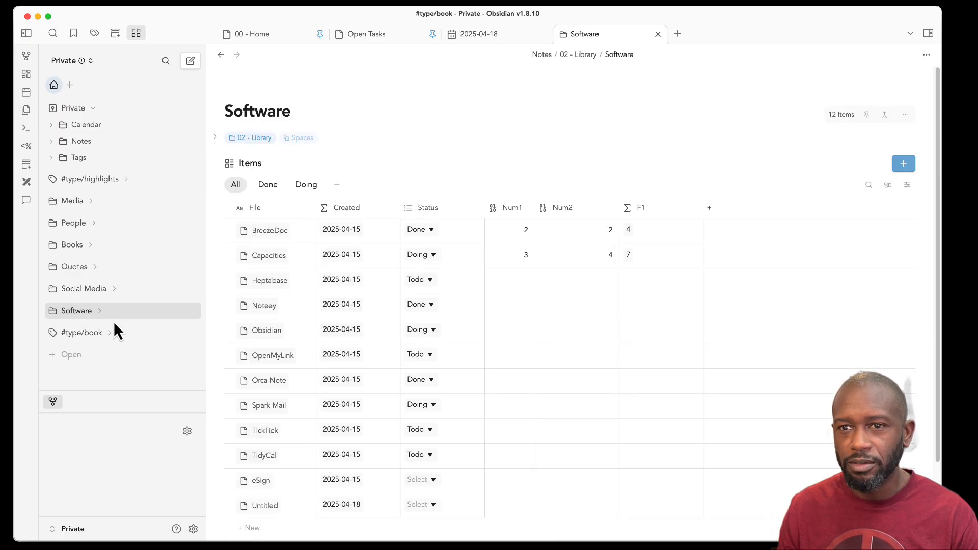
{"action": "left_click", "coordinate": [115, 335]}
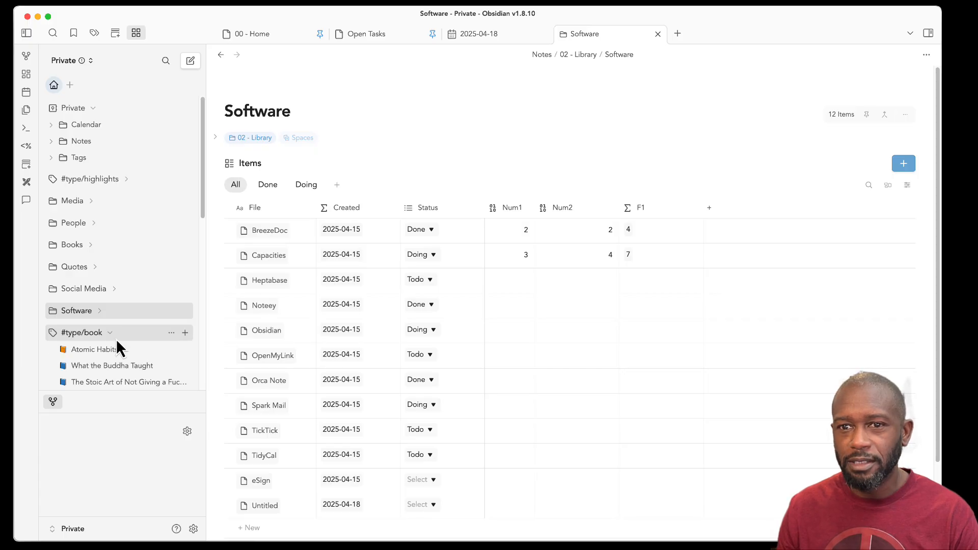
{"action": "left_click", "coordinate": [93, 331]}
{"action": "left_click", "coordinate": [108, 333]}
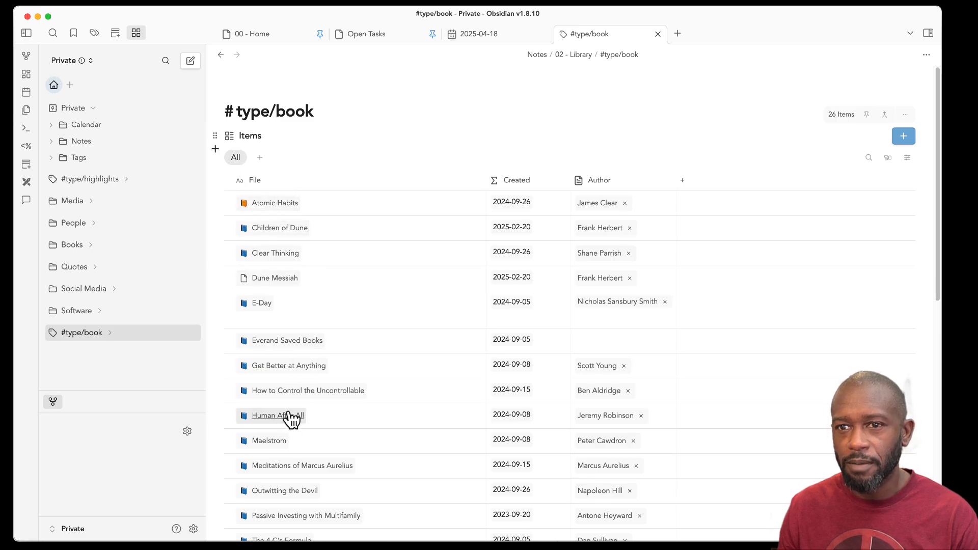
Save a new view named Second View in the #type/book space and compare it with the All view.
{"action": "left_click", "coordinate": [260, 158]}
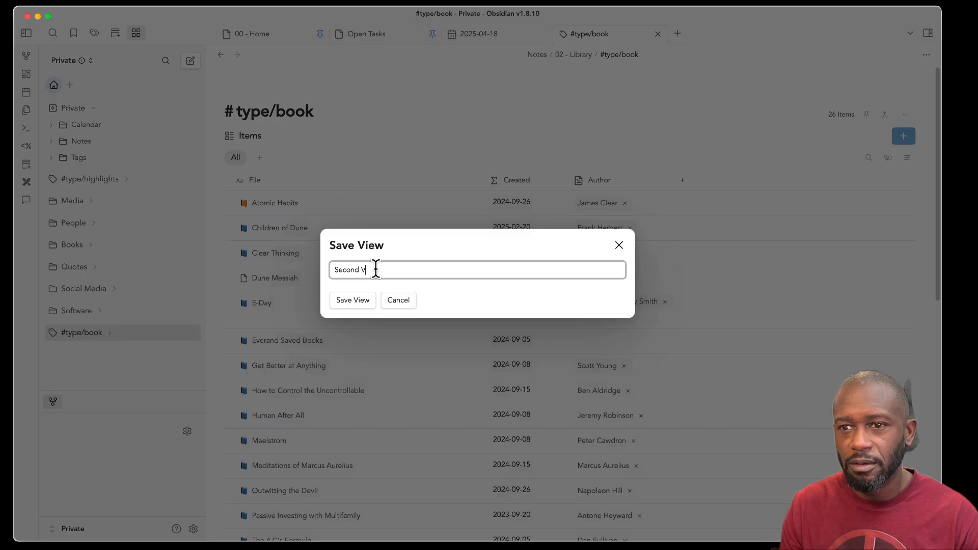
{"action": "key", "text": "Return"}
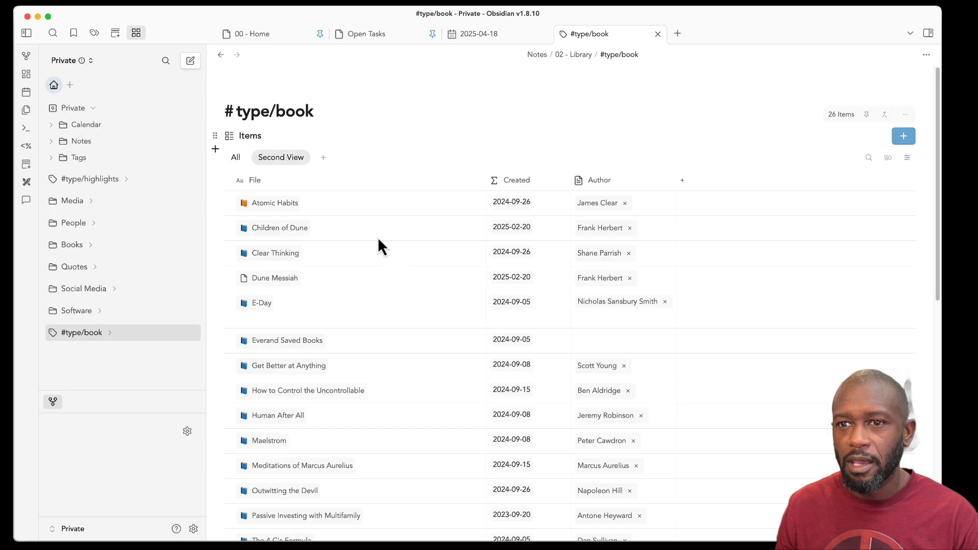
{"action": "left_click", "coordinate": [244, 157]}
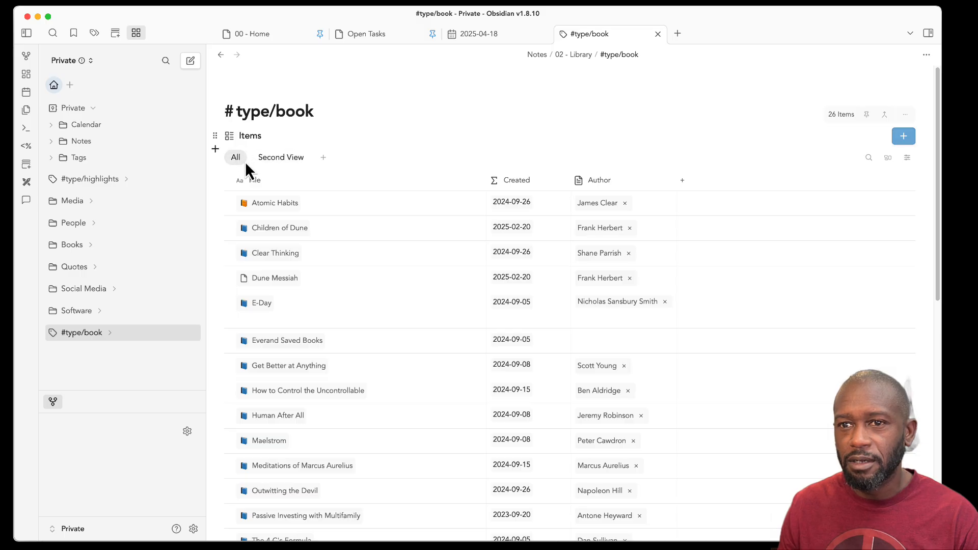
{"action": "left_click", "coordinate": [274, 160]}
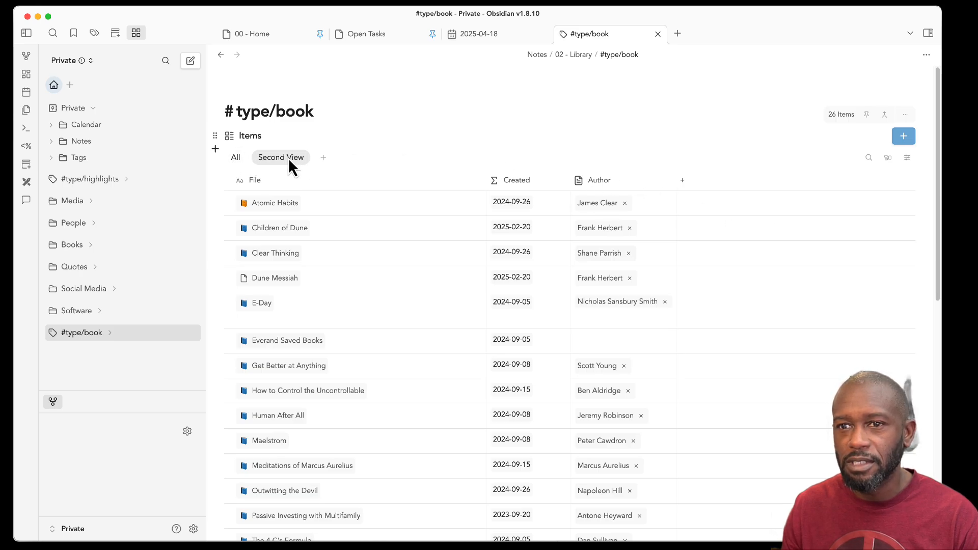
Show the books of Second View in the List, Details and Board layouts in turn.
{"action": "left_click", "coordinate": [888, 158]}
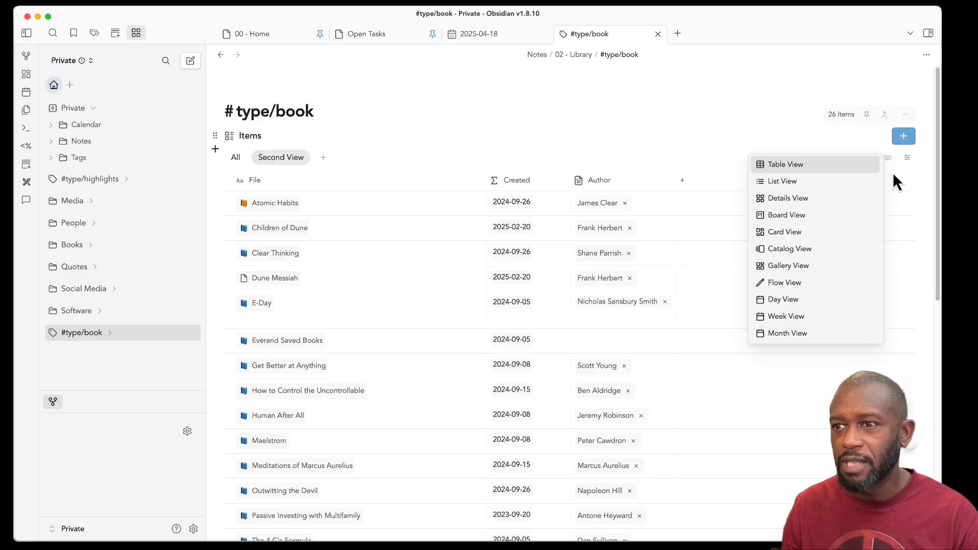
{"action": "left_click", "coordinate": [802, 187]}
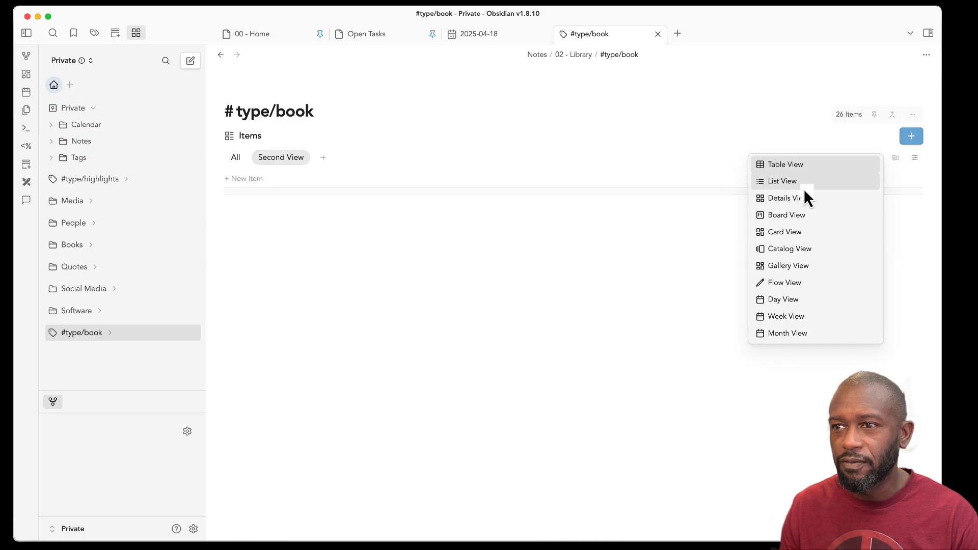
{"action": "left_click", "coordinate": [889, 157]}
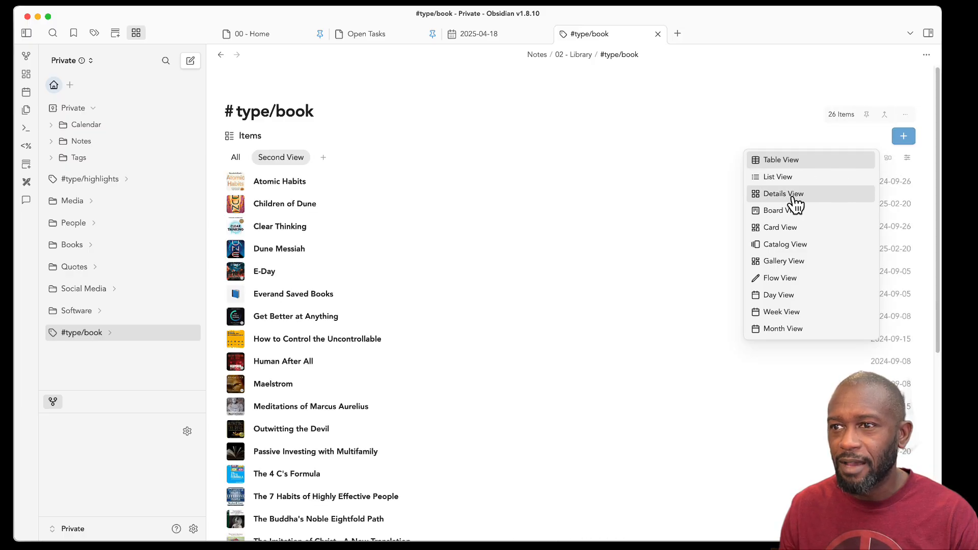
{"action": "left_click", "coordinate": [794, 199]}
{"action": "left_click", "coordinate": [889, 158]}
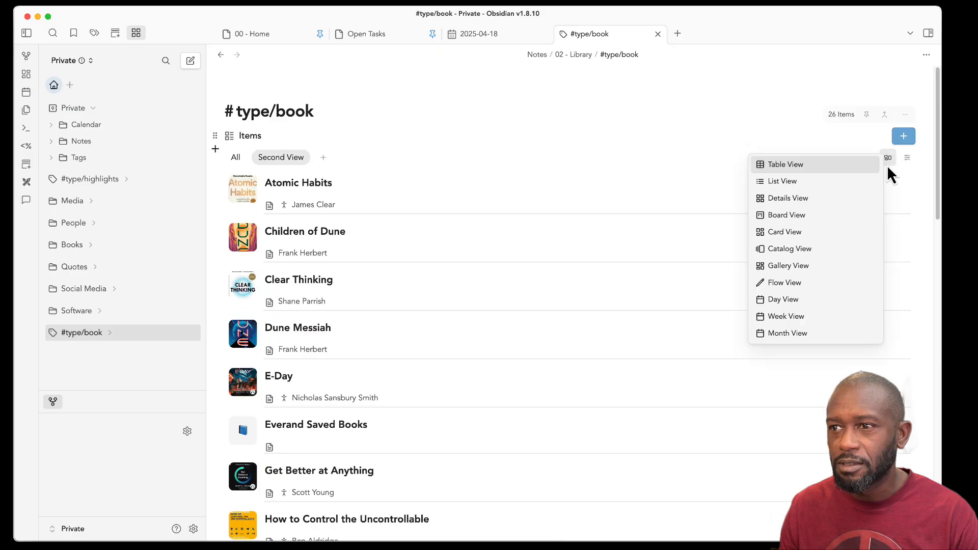
{"action": "left_click", "coordinate": [806, 219]}
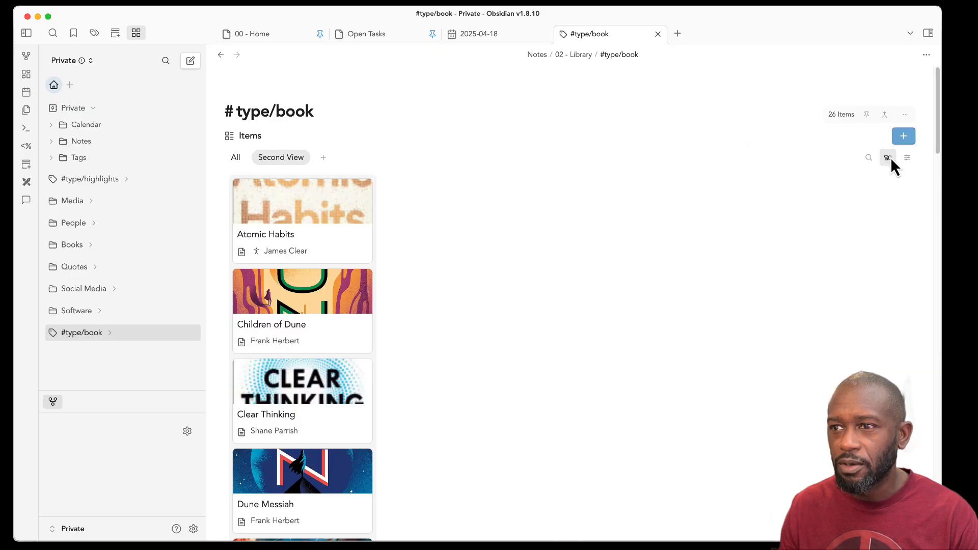
Show the books of Second View in the Card, Catalog and Gallery layouts in turn.
{"action": "left_click", "coordinate": [890, 157]}
{"action": "left_click", "coordinate": [822, 236]}
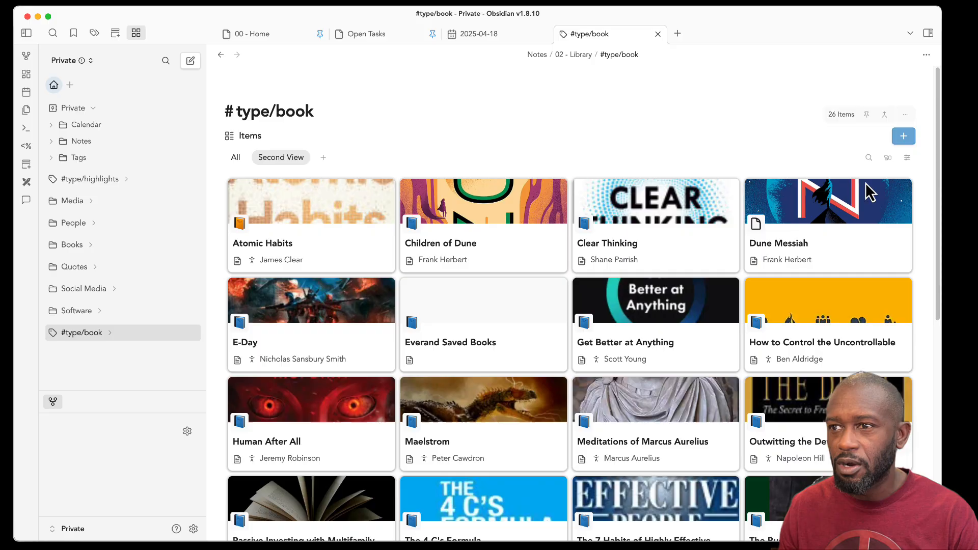
{"action": "left_click", "coordinate": [889, 158]}
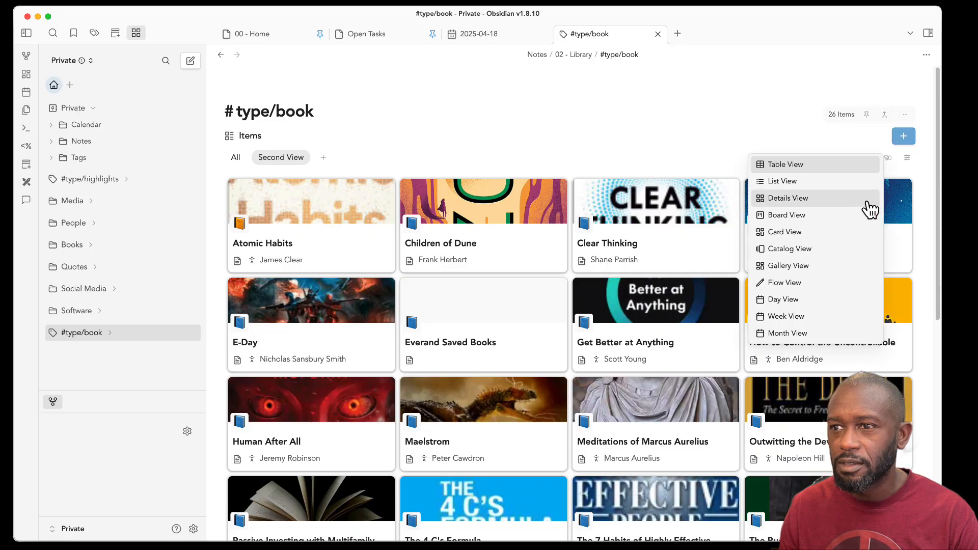
{"action": "left_click", "coordinate": [797, 249]}
{"action": "left_click", "coordinate": [896, 157]}
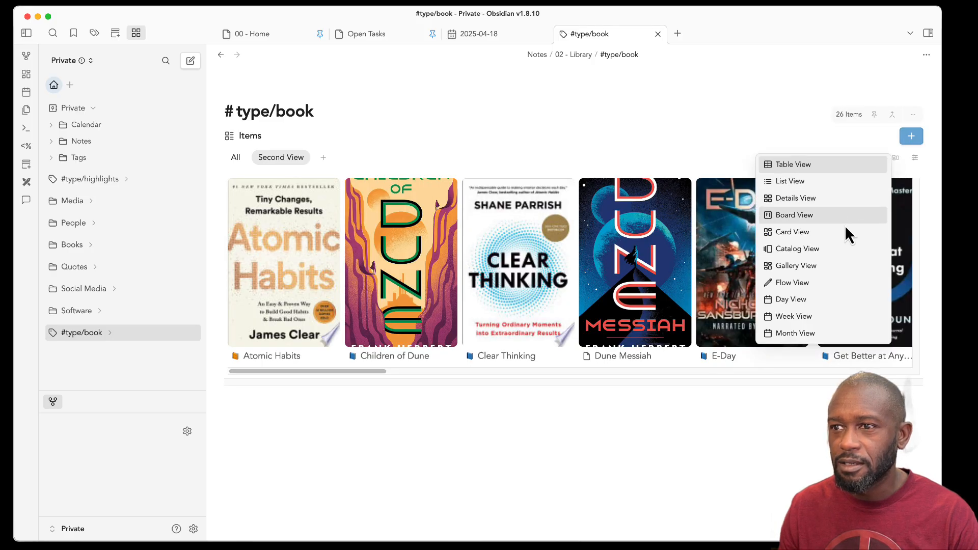
{"action": "left_click", "coordinate": [808, 268]}
Set Second View to the Flow layout and look through the embedded book notes.
{"action": "left_click", "coordinate": [888, 158]}
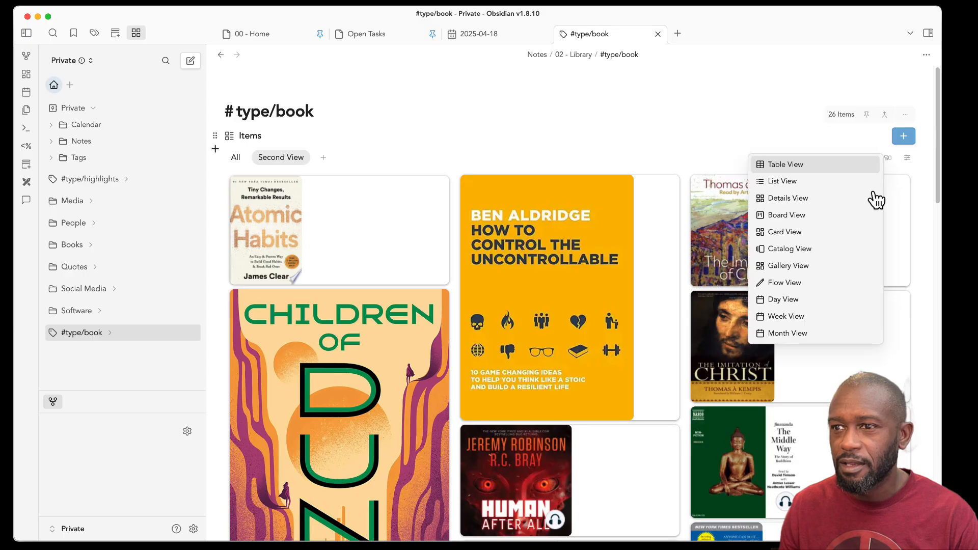
{"action": "left_click", "coordinate": [804, 284]}
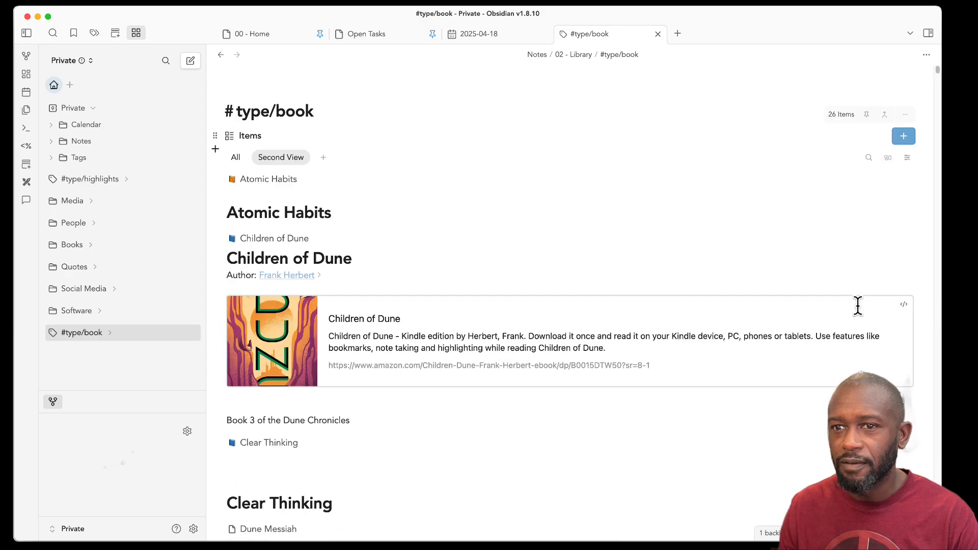
{"action": "scroll", "coordinate": [557, 349], "scroll_direction": "down", "scroll_amount": 10}
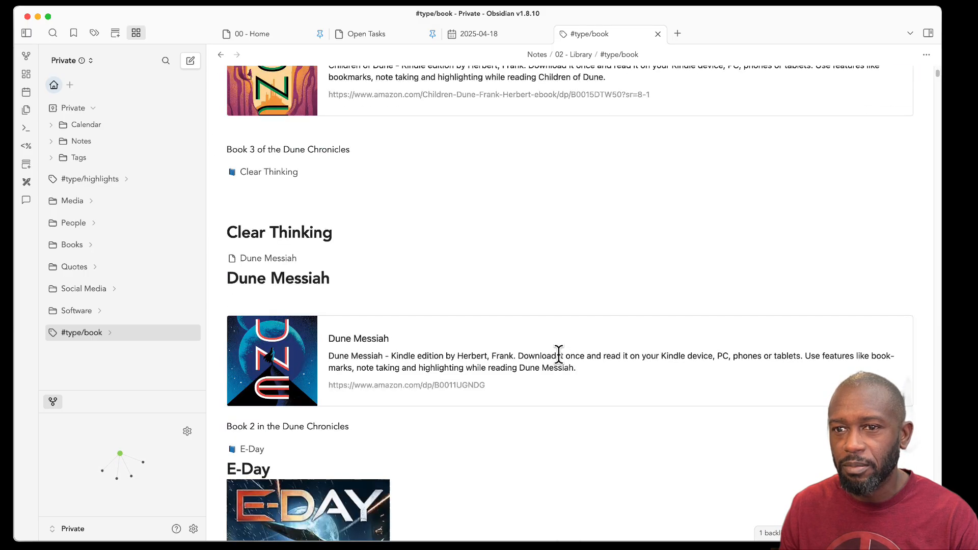
{"action": "scroll", "coordinate": [559, 354], "scroll_direction": "down", "scroll_amount": 5}
{"action": "scroll", "coordinate": [559, 352], "scroll_direction": "up", "scroll_amount": 15}
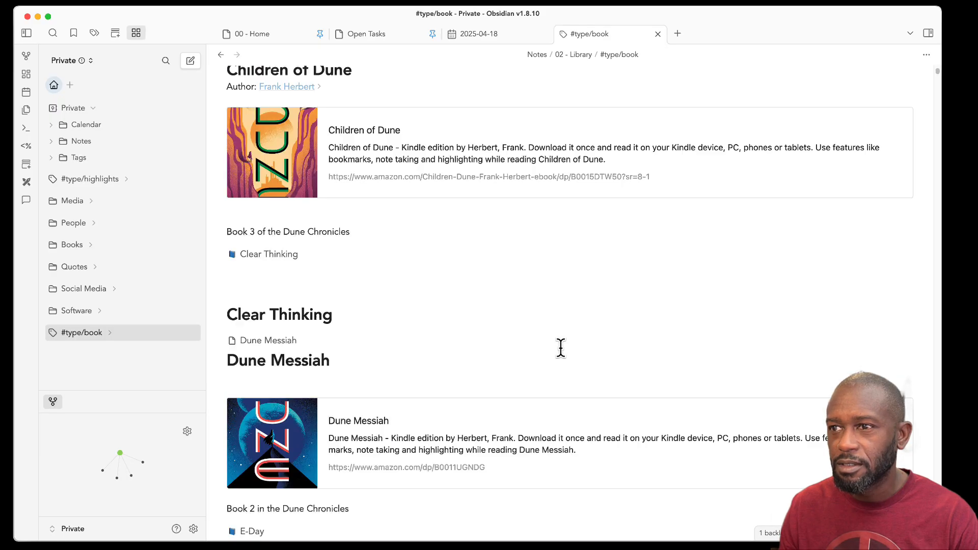
Set Second View to the Day layout and look over its hourly calendar.
{"action": "left_click", "coordinate": [888, 158]}
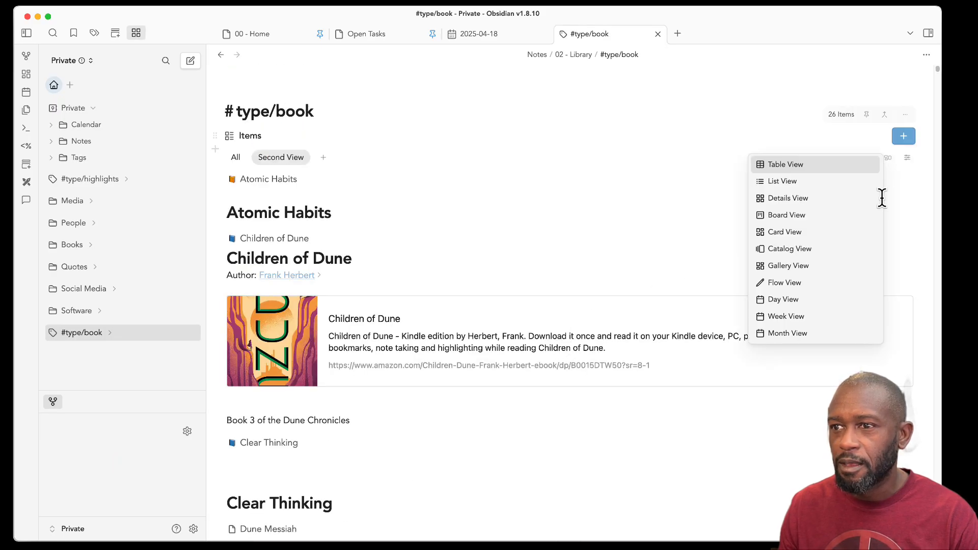
{"action": "left_click", "coordinate": [807, 304]}
{"action": "scroll", "coordinate": [482, 292], "scroll_direction": "down", "scroll_amount": 3}
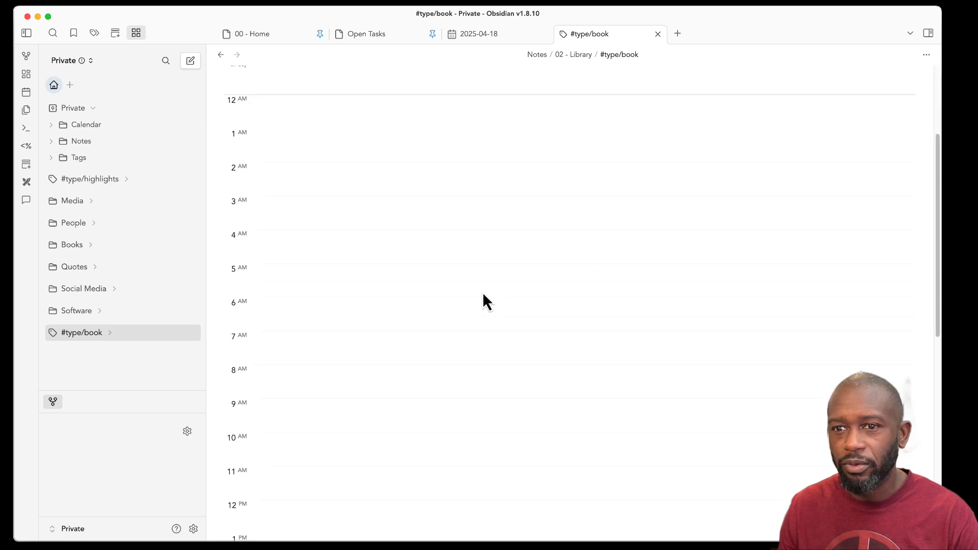
{"action": "scroll", "coordinate": [482, 292], "scroll_direction": "up", "scroll_amount": 3}
Show Second View in the Week layout, and finally set it to the Month layout.
{"action": "left_click", "coordinate": [888, 159]}
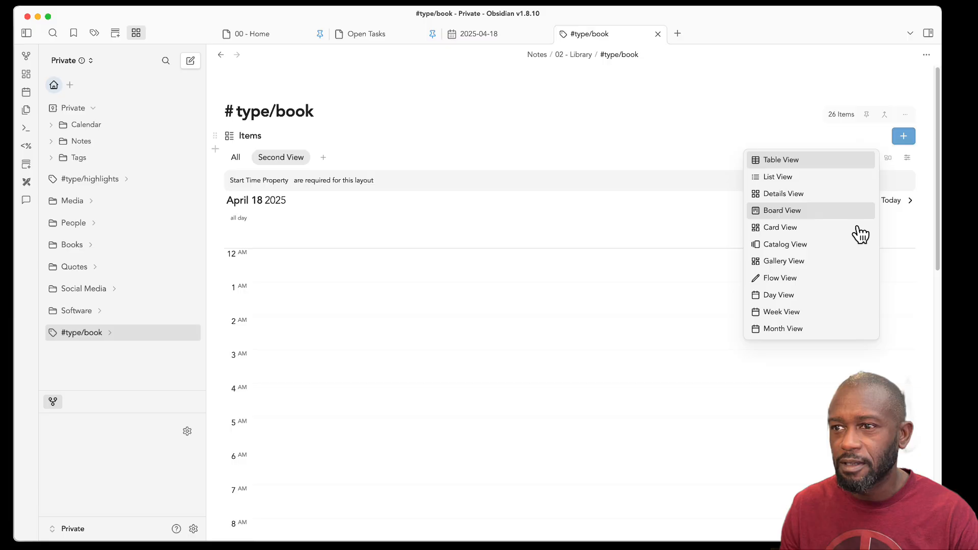
{"action": "left_click", "coordinate": [810, 317]}
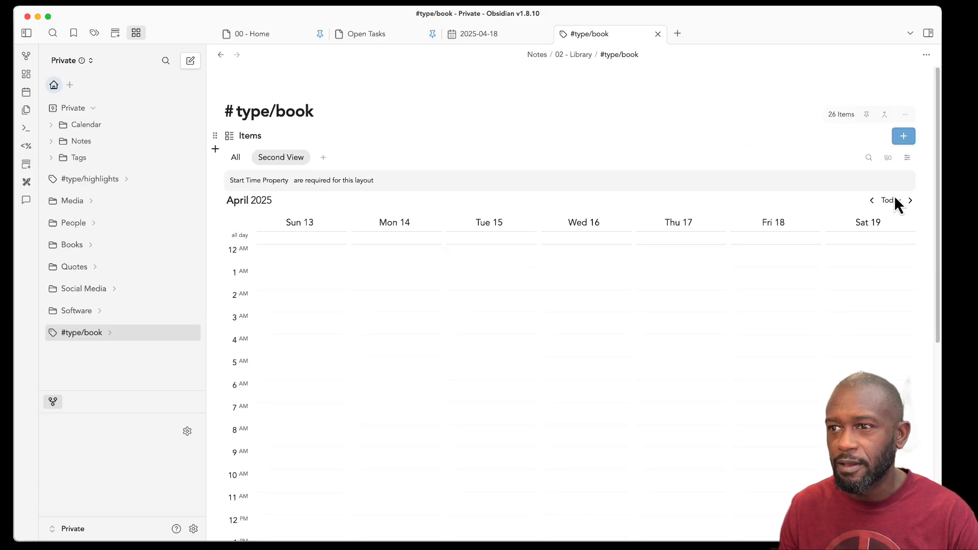
{"action": "left_click", "coordinate": [887, 158]}
{"action": "left_click", "coordinate": [793, 330]}
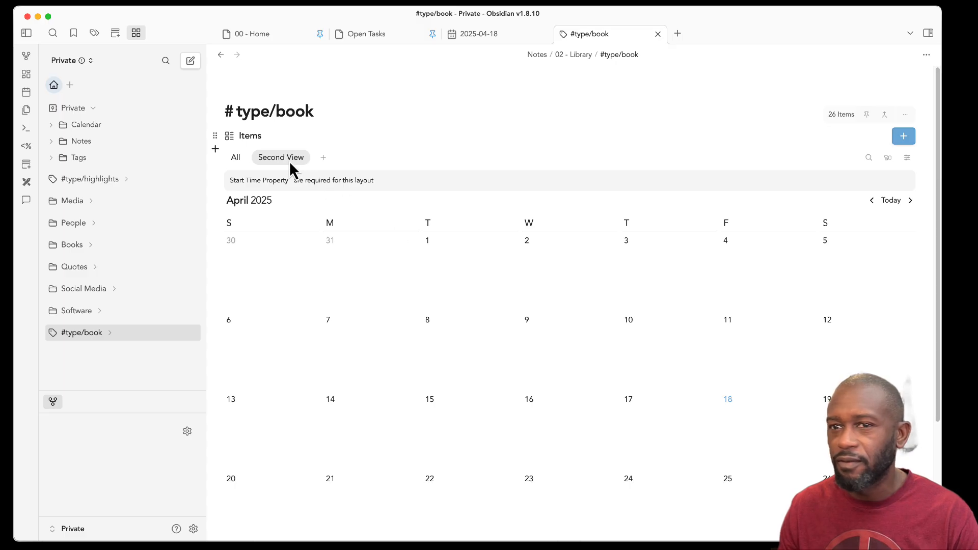
Examine the options of Second View for properties, grouping, sorting, filters and source, and close them without changing anything.
{"action": "left_click", "coordinate": [908, 158]}
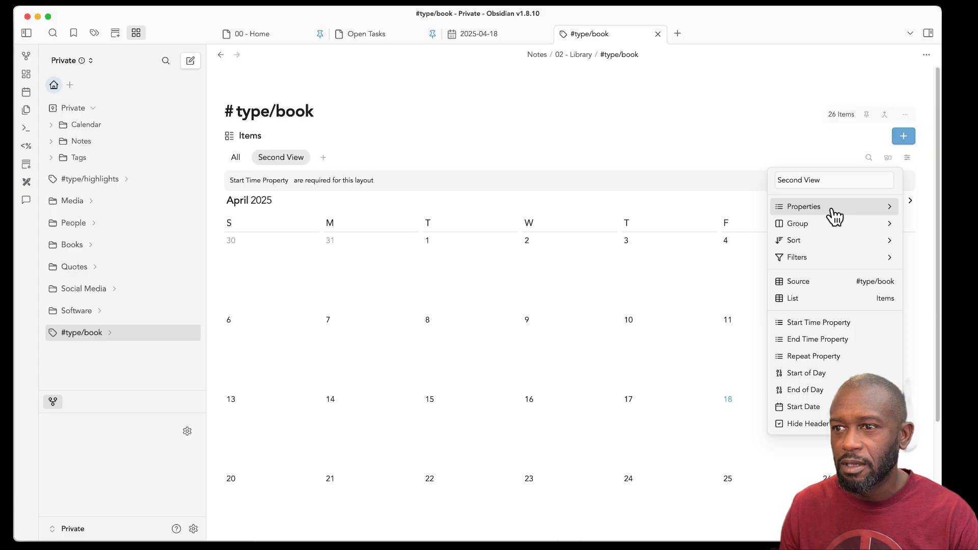
{"action": "left_click", "coordinate": [849, 217]}
{"action": "mouse_move", "coordinate": [821, 231]}
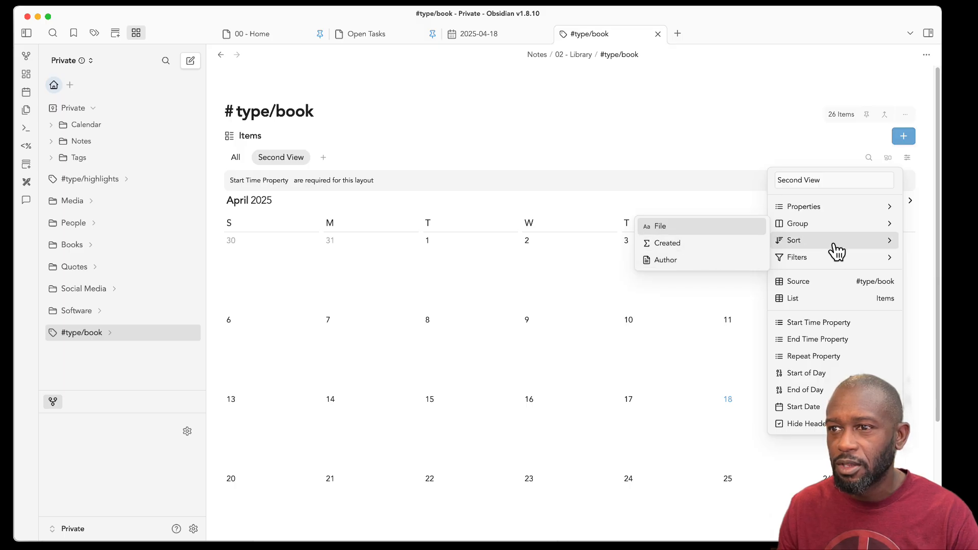
{"action": "mouse_move", "coordinate": [830, 250]}
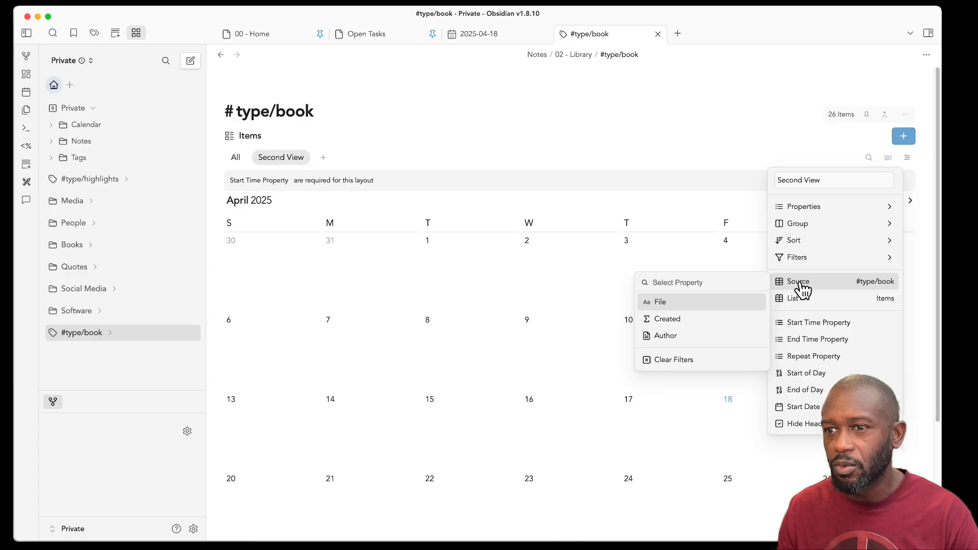
{"action": "left_click", "coordinate": [297, 164]}
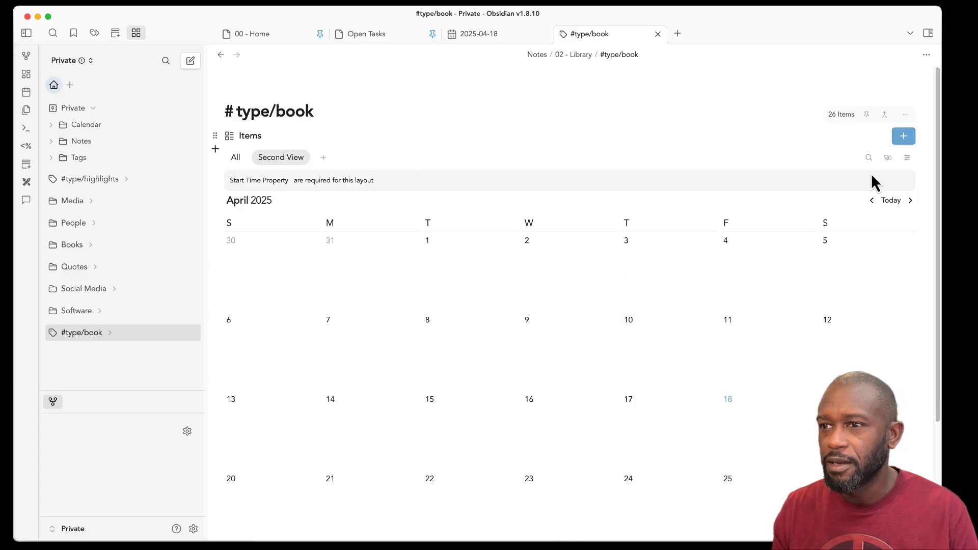
Set Second View to the table layout and narrow its File column.
{"action": "left_click", "coordinate": [890, 158]}
{"action": "left_click", "coordinate": [799, 162]}
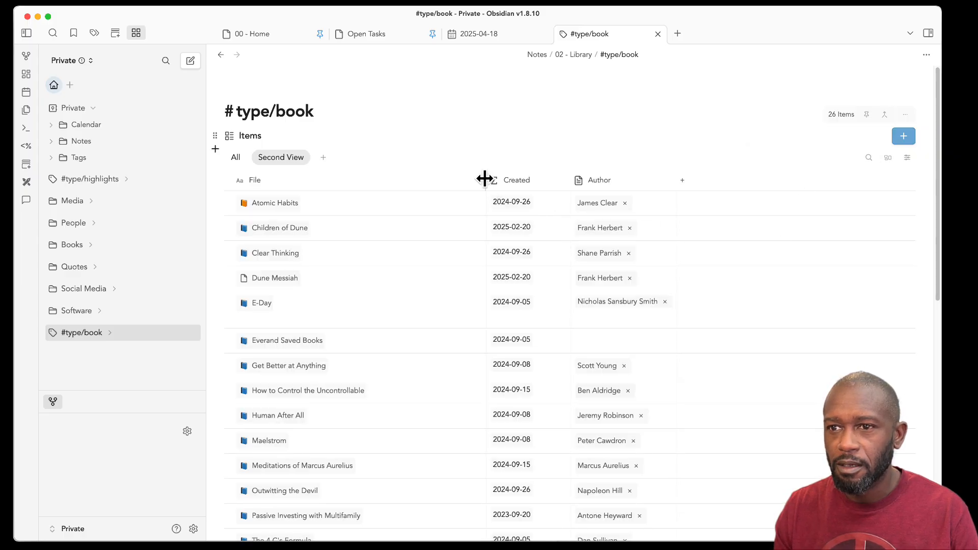
{"action": "left_click_drag", "start_coordinate": [484, 179], "coordinate": [424, 182]}
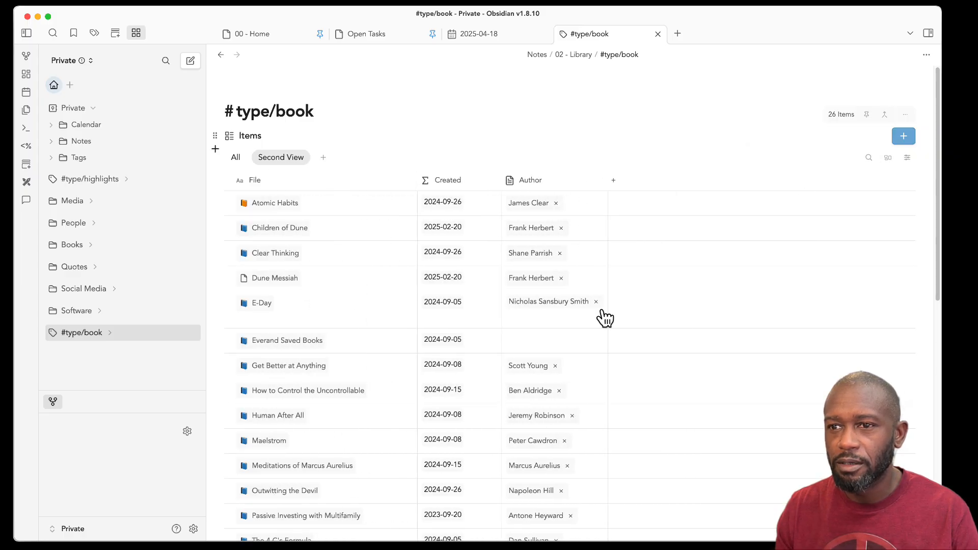
Examine the types available for a new property, from Text through the Special types, and dismiss the dialog without adding one.
{"action": "left_click", "coordinate": [614, 181]}
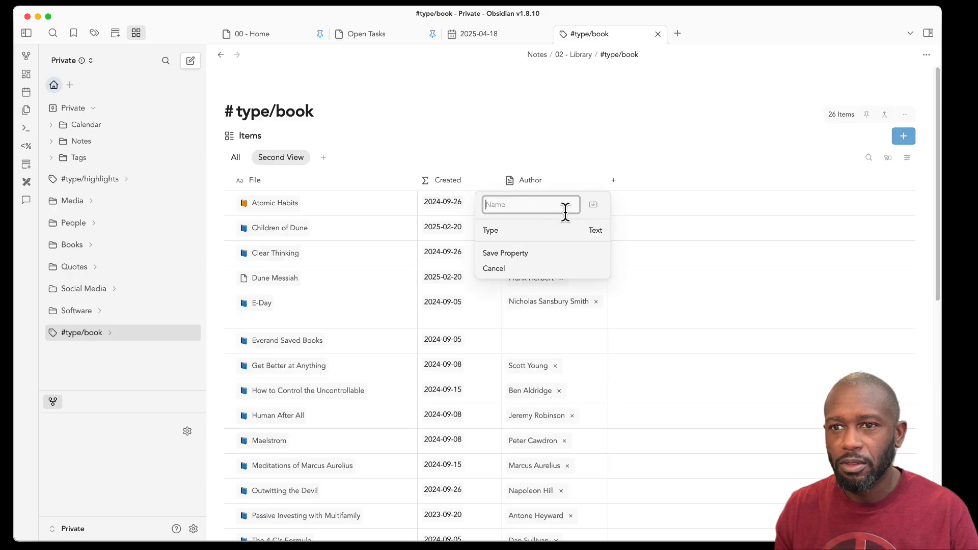
{"action": "left_click", "coordinate": [595, 238]}
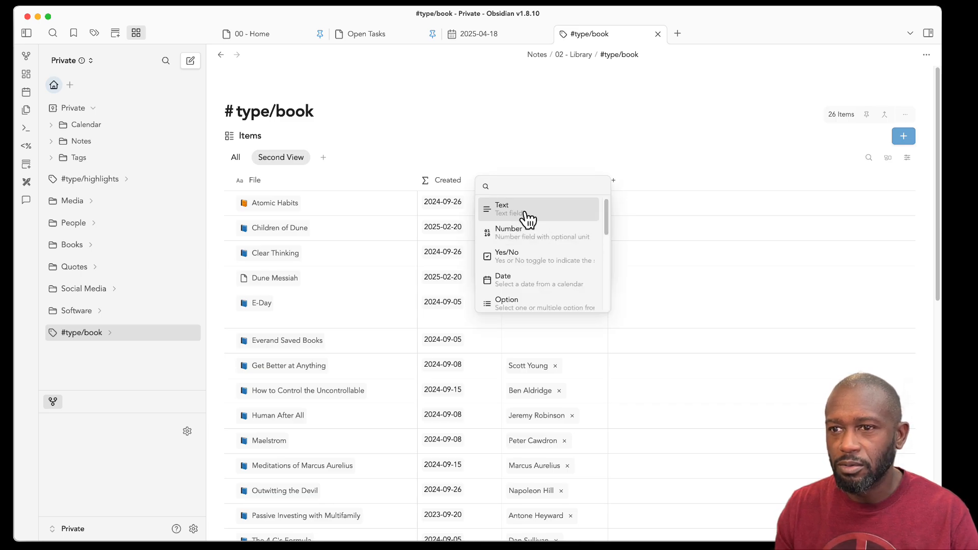
{"action": "scroll", "coordinate": [608, 227], "scroll_direction": "down", "scroll_amount": 2}
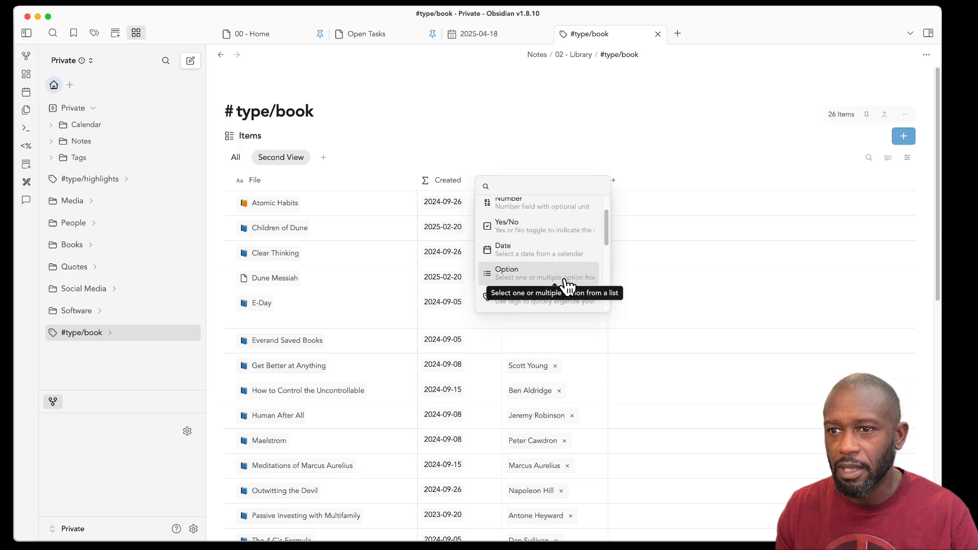
{"action": "left_click_drag", "start_coordinate": [607, 243], "coordinate": [606, 259]}
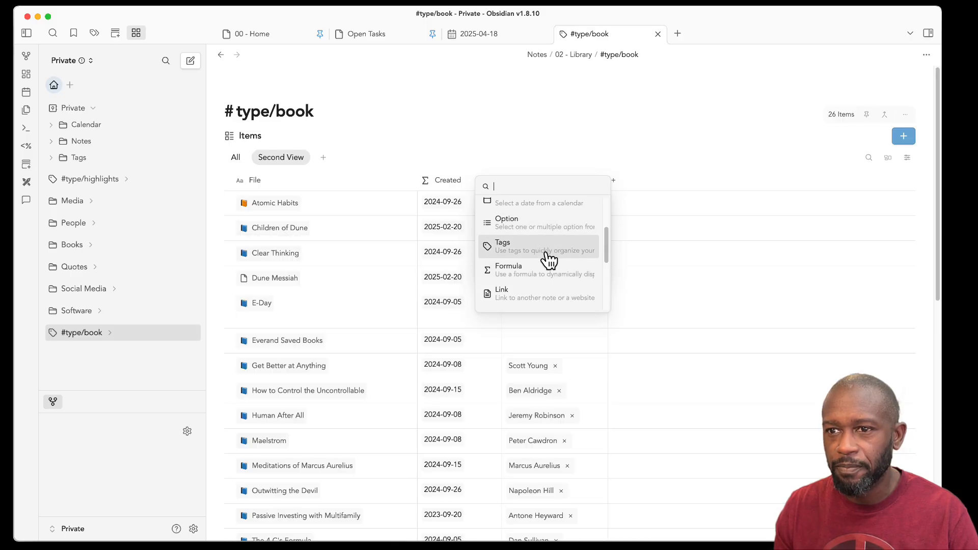
{"action": "left_click_drag", "start_coordinate": [608, 244], "coordinate": [609, 263]}
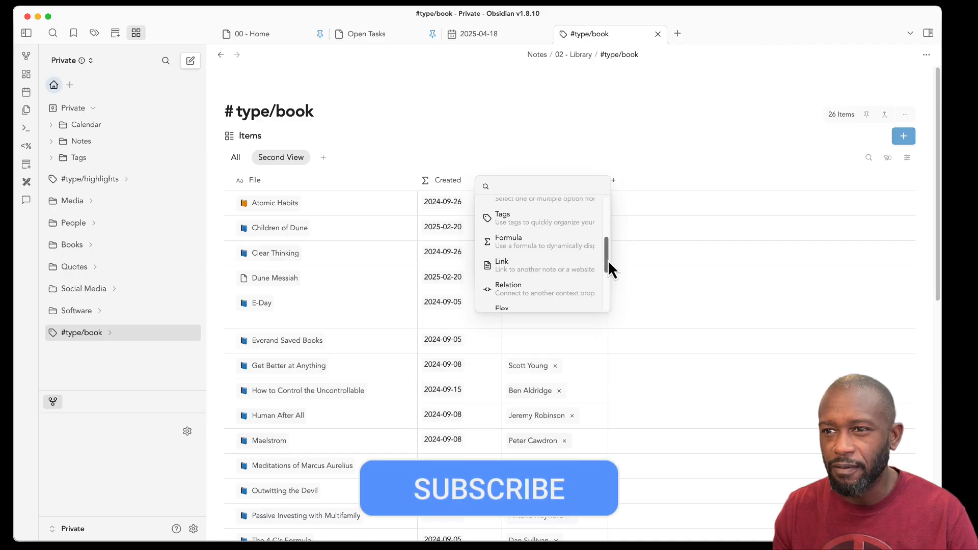
{"action": "left_click_drag", "start_coordinate": [608, 260], "coordinate": [607, 273]}
{"action": "scroll", "coordinate": [524, 255], "scroll_direction": "down", "scroll_amount": 1}
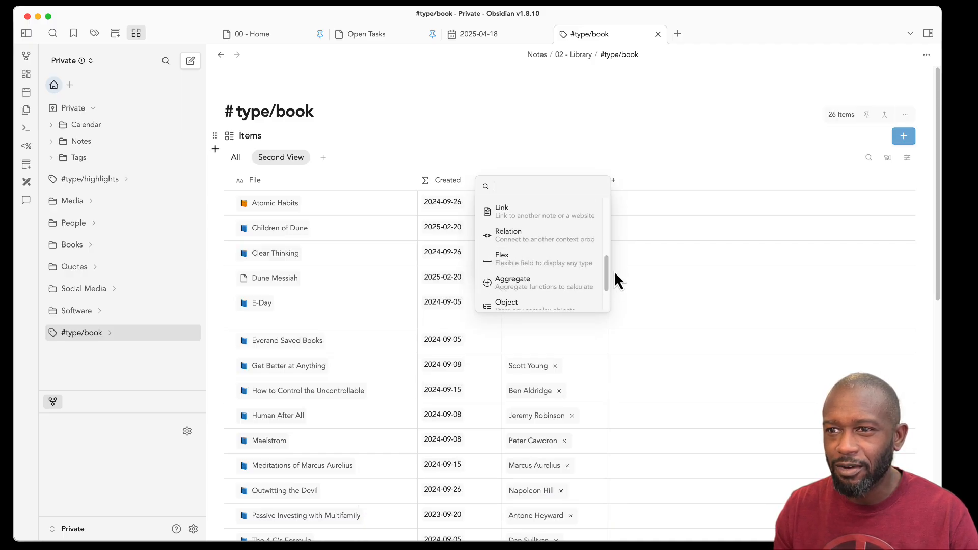
{"action": "left_click_drag", "start_coordinate": [606, 274], "coordinate": [607, 287]}
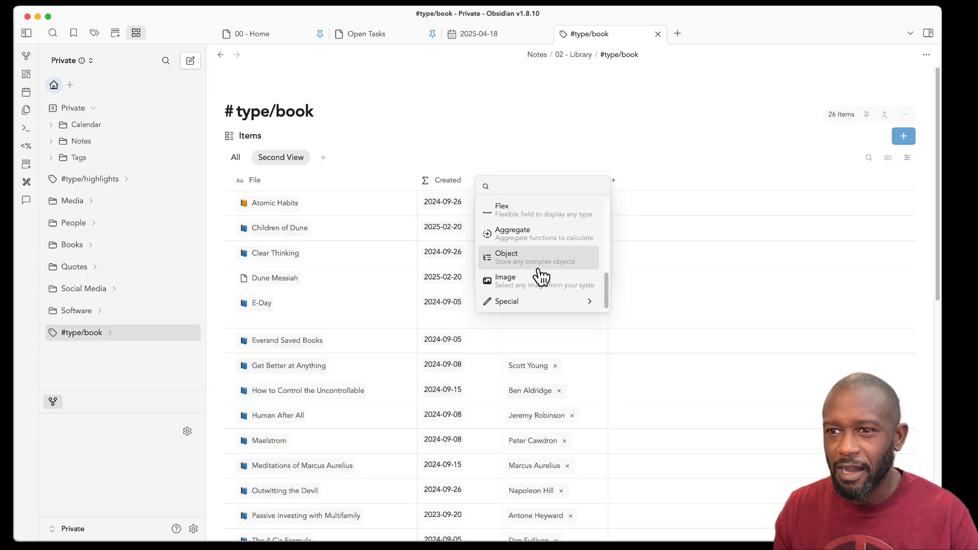
{"action": "left_click", "coordinate": [580, 308]}
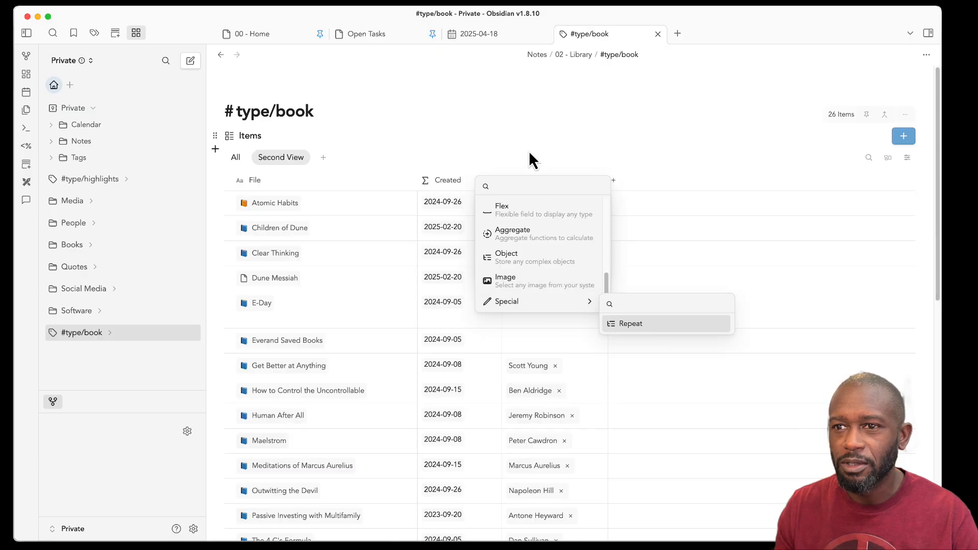
{"action": "scroll", "coordinate": [547, 272], "scroll_direction": "up", "scroll_amount": 8}
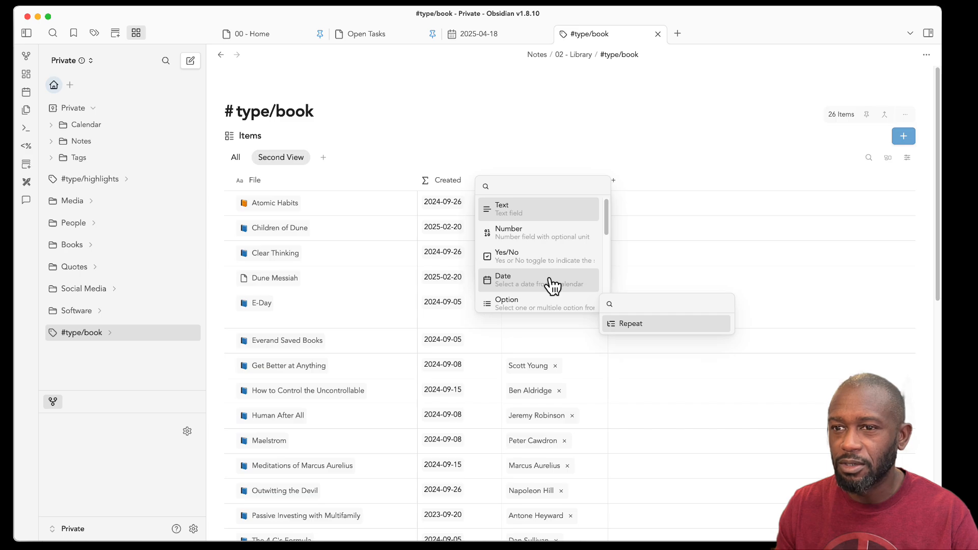
{"action": "scroll", "coordinate": [552, 297], "scroll_direction": "down", "scroll_amount": 1}
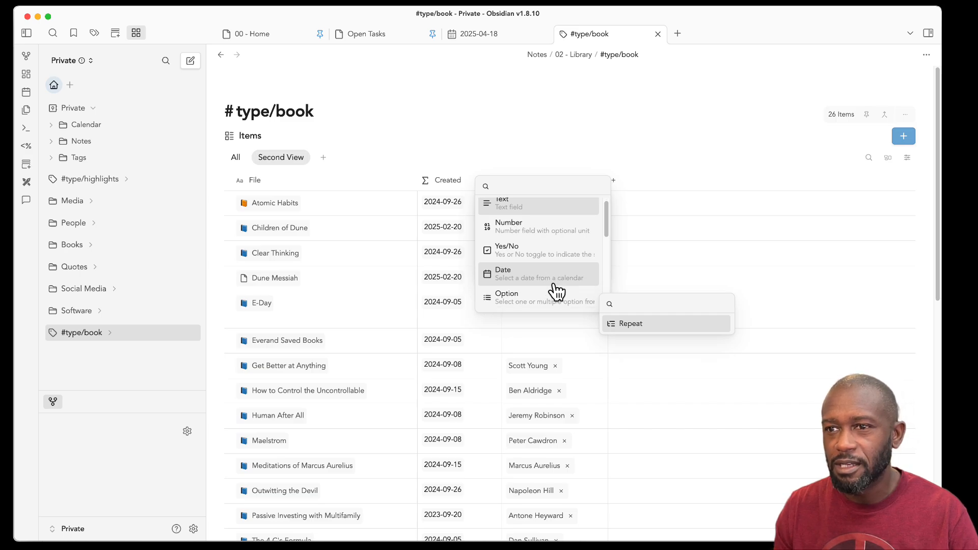
{"action": "scroll", "coordinate": [558, 288], "scroll_direction": "up", "scroll_amount": 1}
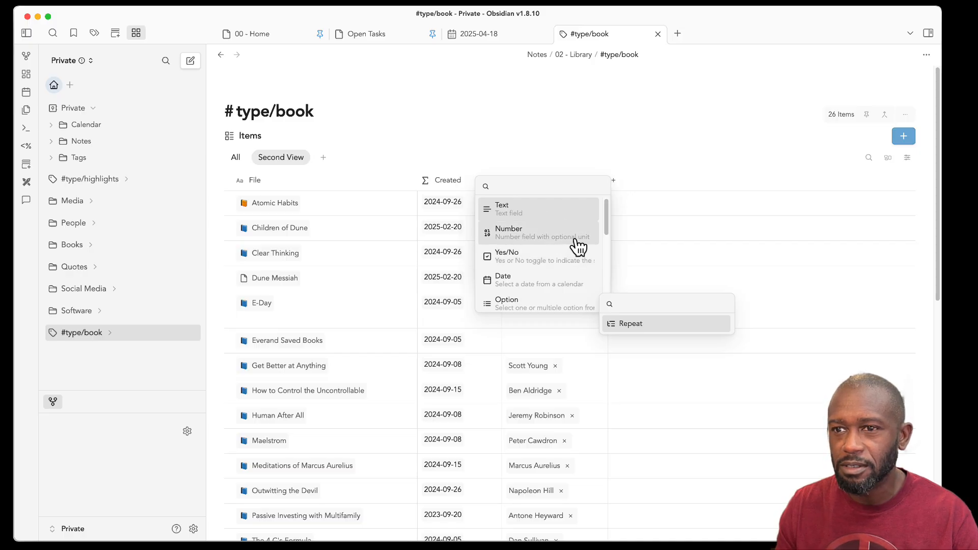
{"action": "left_click", "coordinate": [658, 190]}
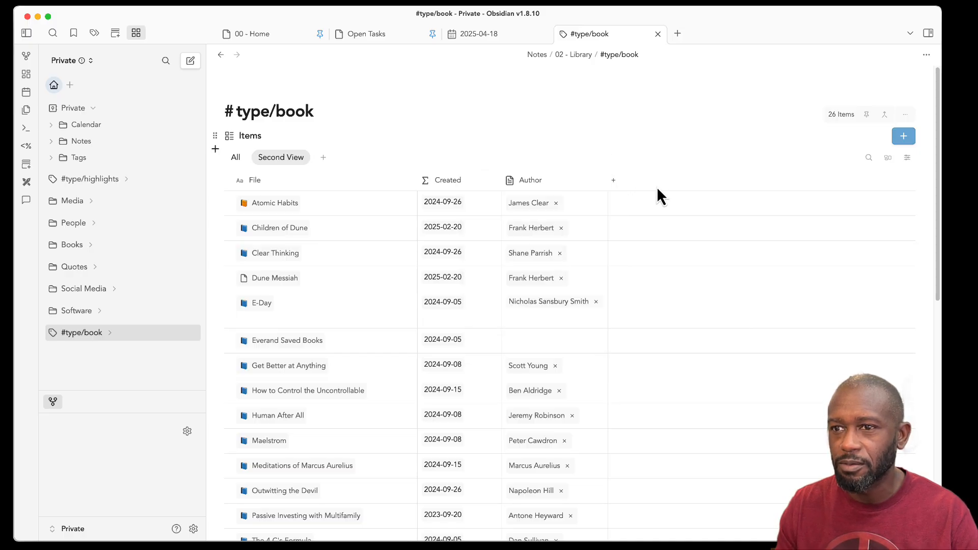
Add the existing Status property as a column of Second View and look through the books' status values.
{"action": "left_click", "coordinate": [614, 180]}
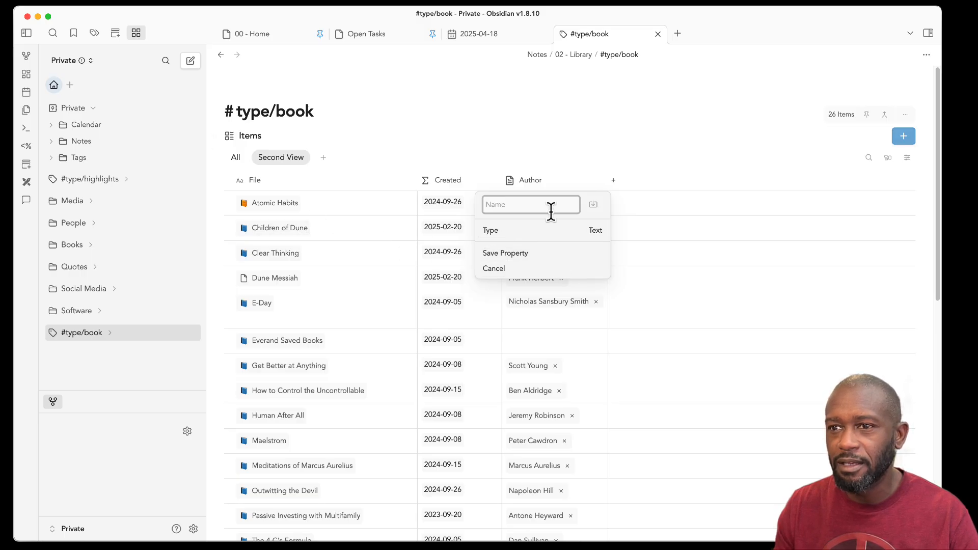
{"action": "left_click", "coordinate": [594, 205]}
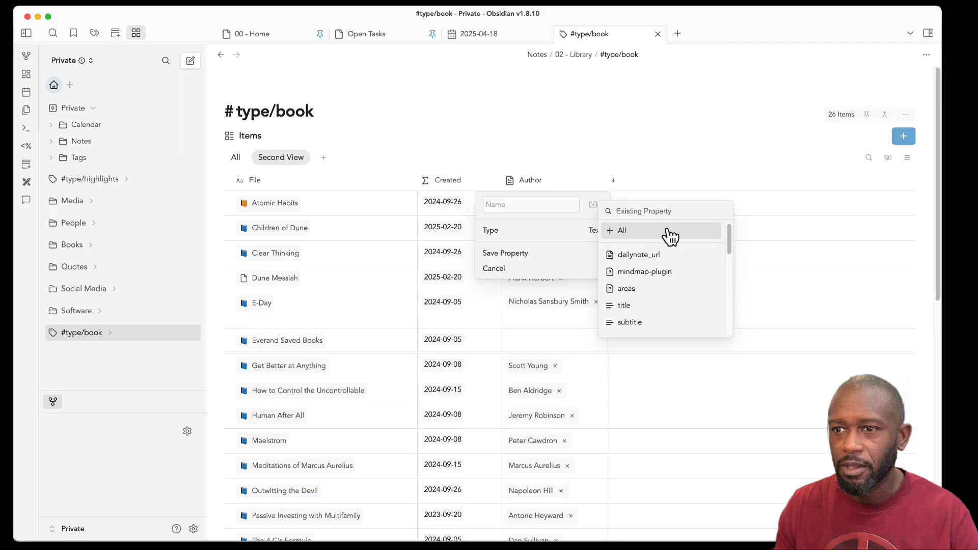
{"action": "left_click_drag", "start_coordinate": [730, 240], "coordinate": [723, 325]}
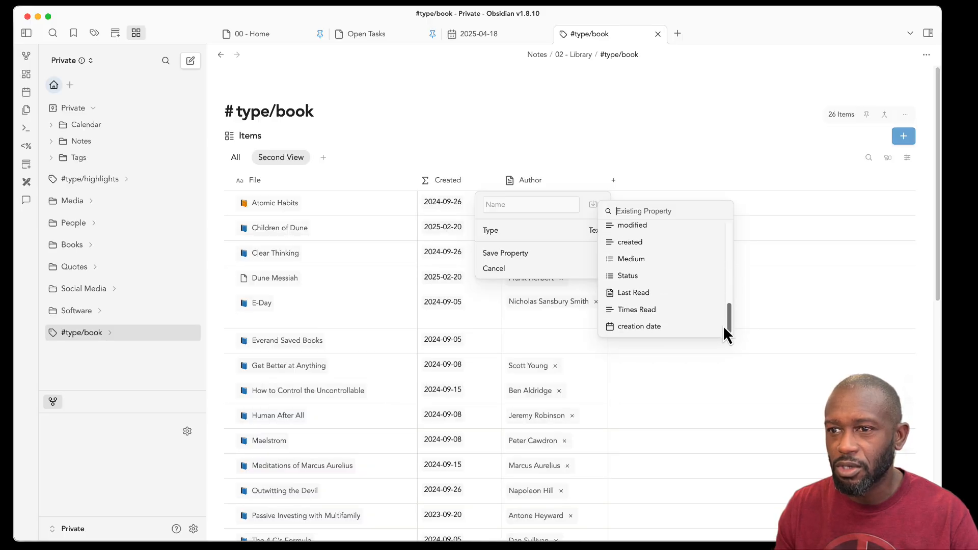
{"action": "left_click", "coordinate": [630, 278]}
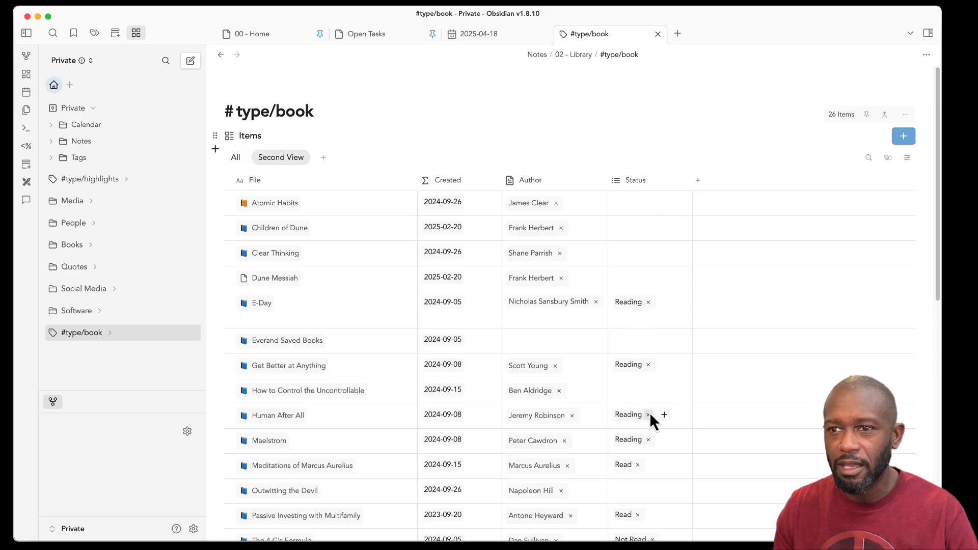
{"action": "scroll", "coordinate": [640, 420], "scroll_direction": "down", "scroll_amount": 10}
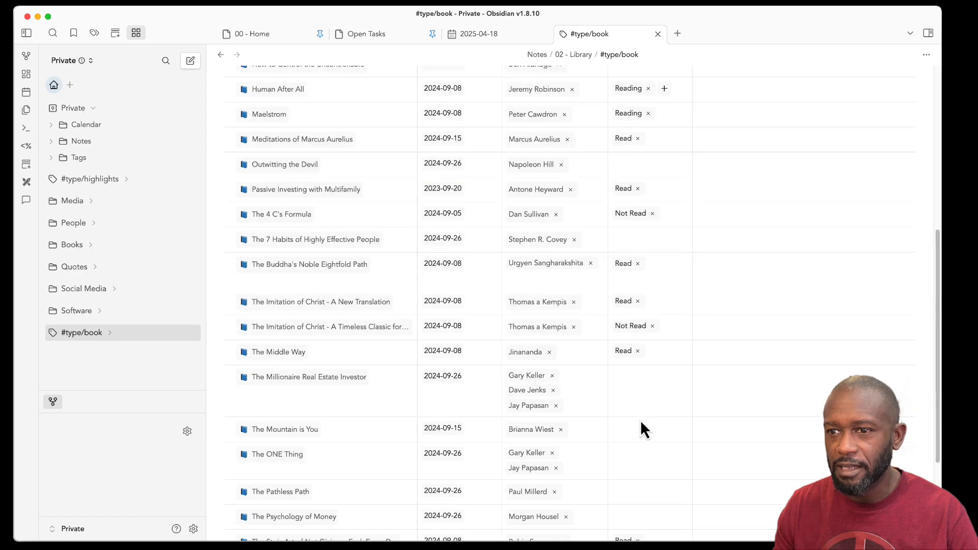
{"action": "scroll", "coordinate": [640, 420], "scroll_direction": "up", "scroll_amount": 10}
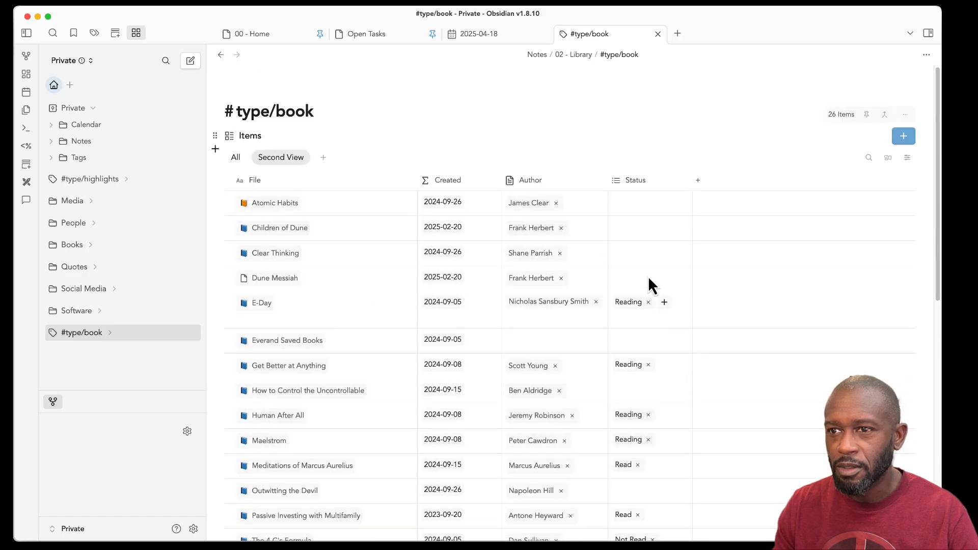
Turn off Multiple for the Status property and review its list of selectable options.
{"action": "left_click", "coordinate": [626, 182]}
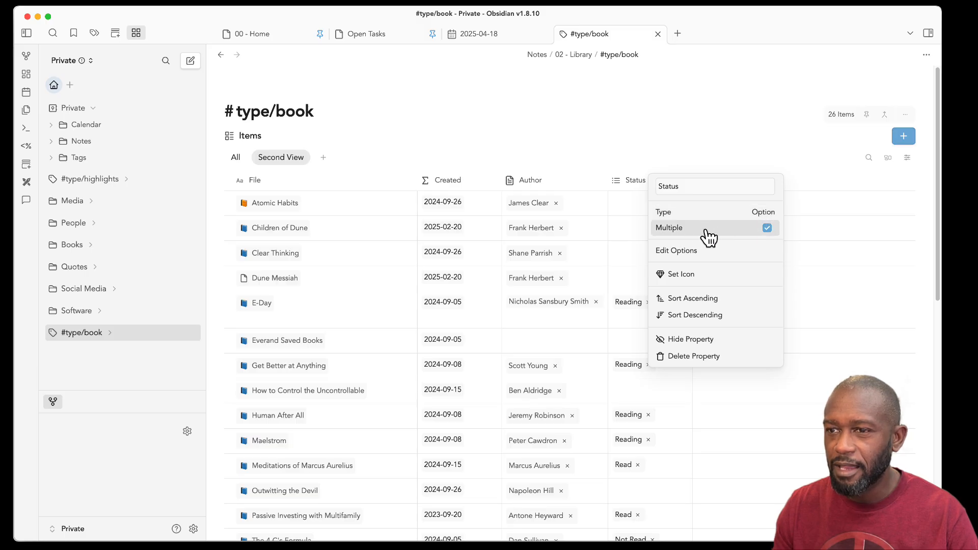
{"action": "left_click", "coordinate": [768, 229]}
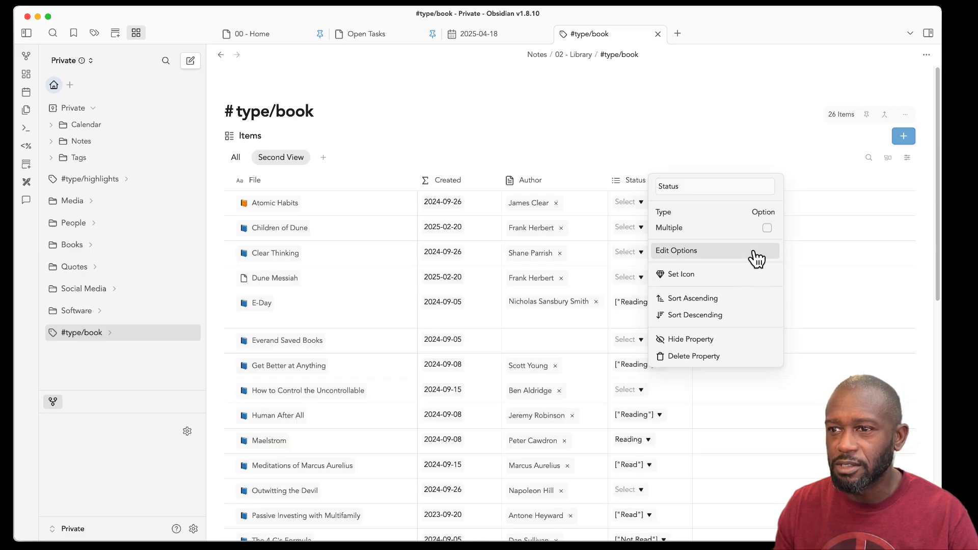
{"action": "left_click", "coordinate": [768, 229]}
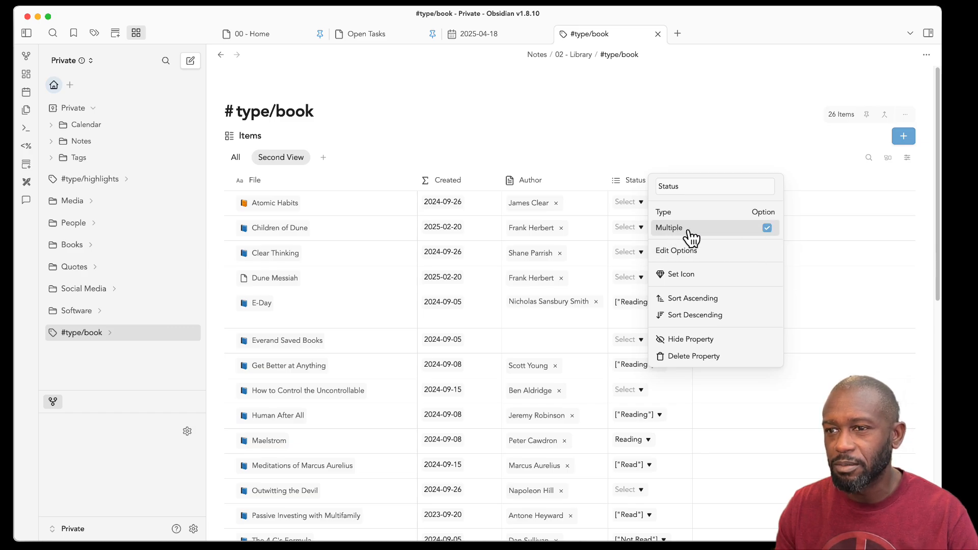
{"action": "left_click", "coordinate": [767, 229]}
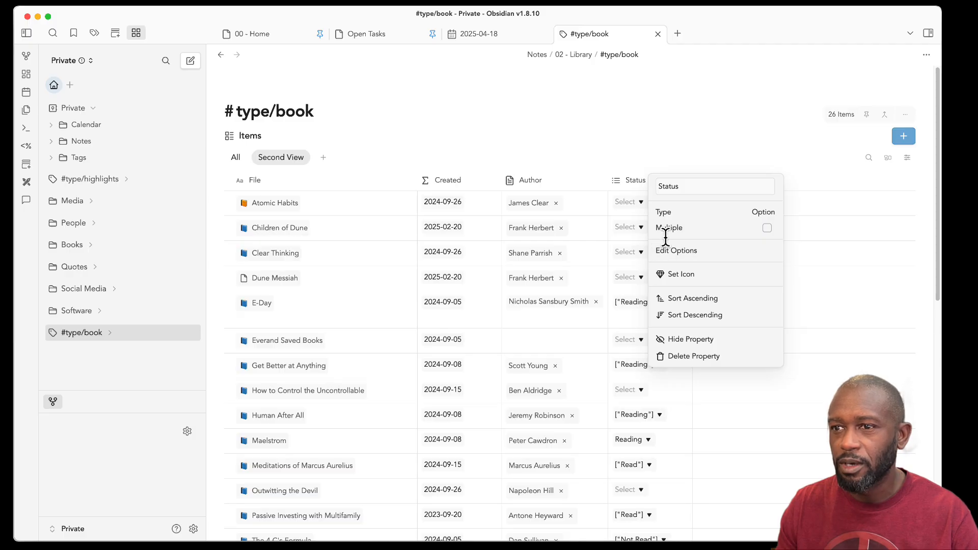
{"action": "left_click", "coordinate": [683, 257]}
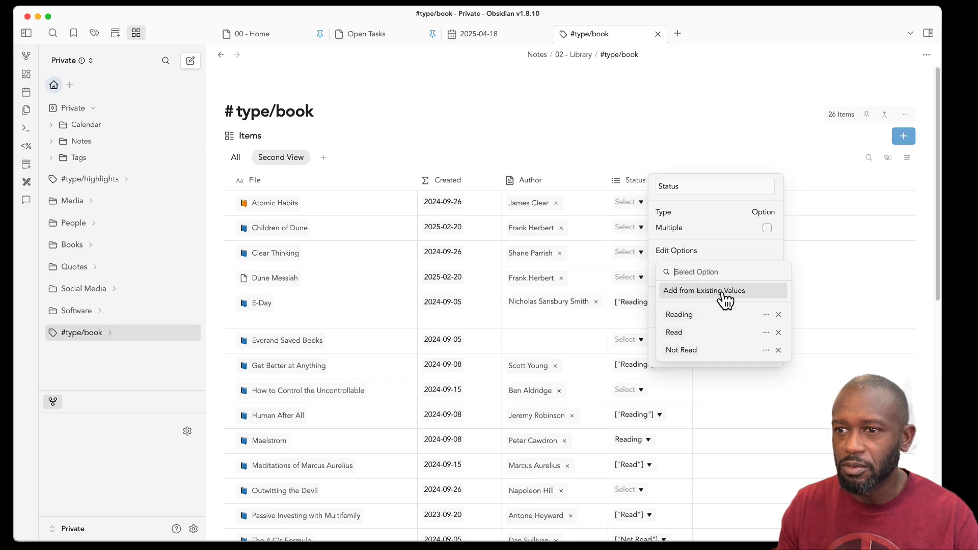
{"action": "left_click", "coordinate": [640, 204]}
Set the Status of Atomic Habits to Reading, Children of Dune to Read, and Clear Thinking to Not Read.
{"action": "left_click", "coordinate": [640, 204]}
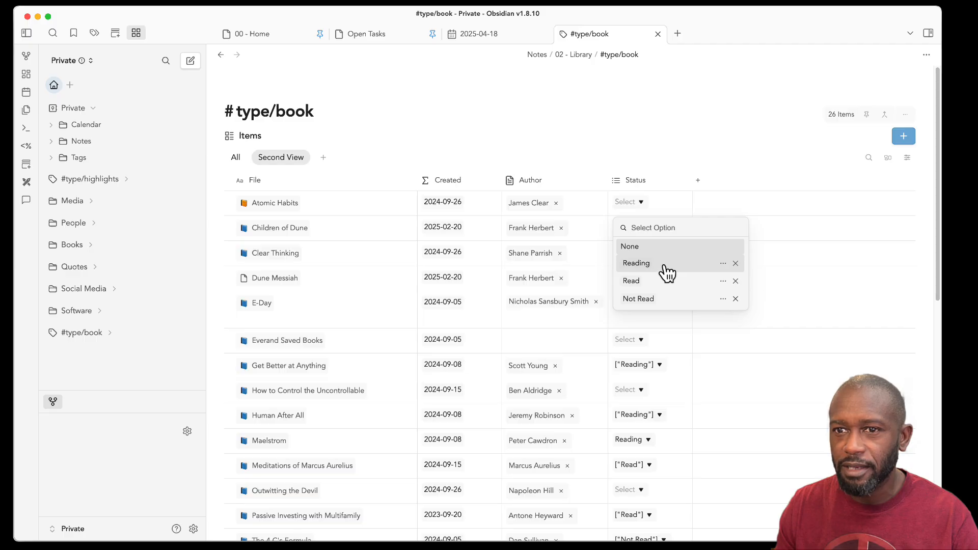
{"action": "left_click", "coordinate": [666, 273]}
{"action": "left_click", "coordinate": [641, 230]}
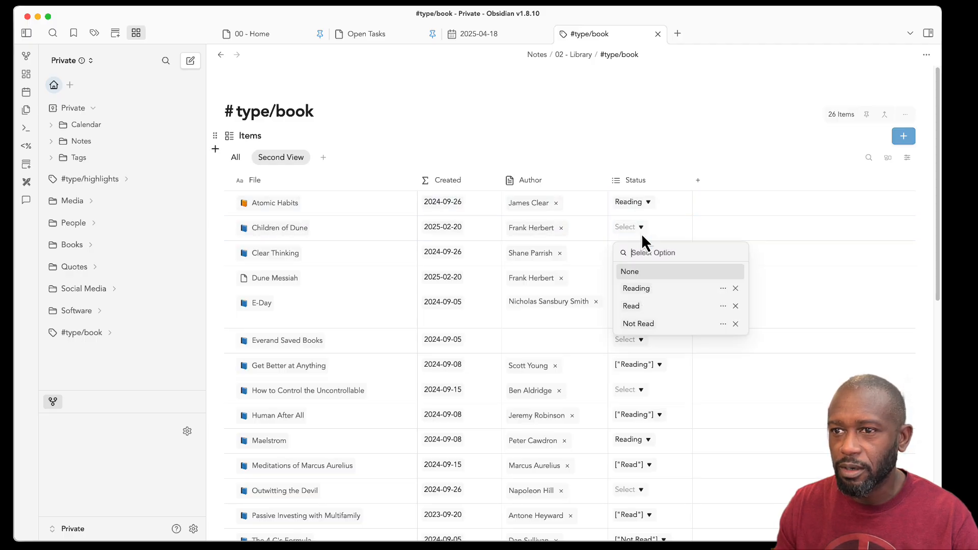
{"action": "left_click", "coordinate": [646, 307]}
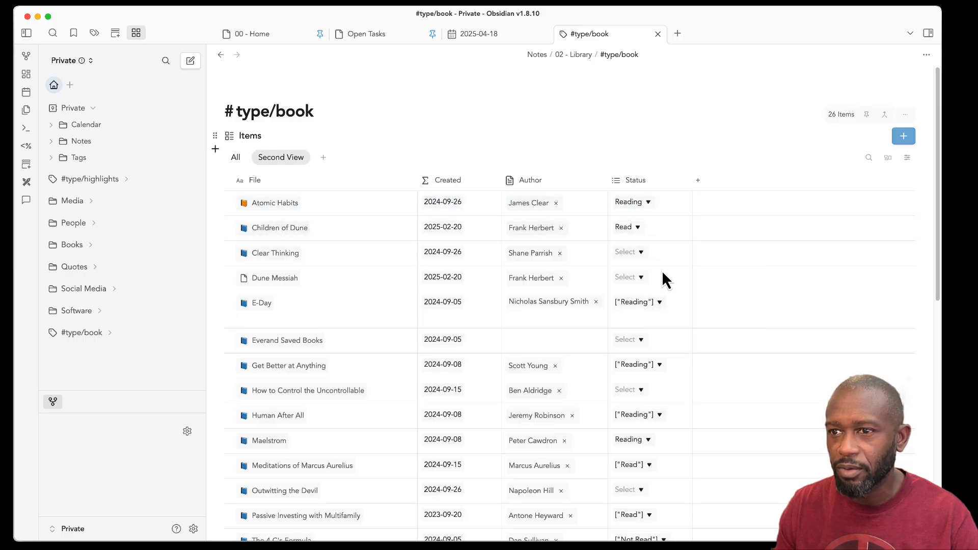
{"action": "left_click", "coordinate": [642, 251]}
{"action": "left_click", "coordinate": [646, 348]}
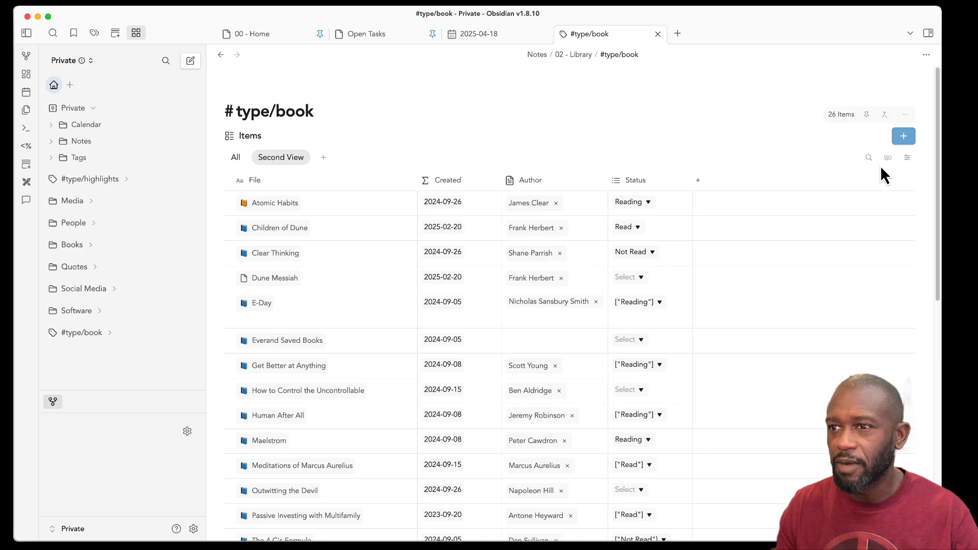
Group the books in Second View by Status, look over the groups, and remove the grouping again.
{"action": "left_click", "coordinate": [906, 159]}
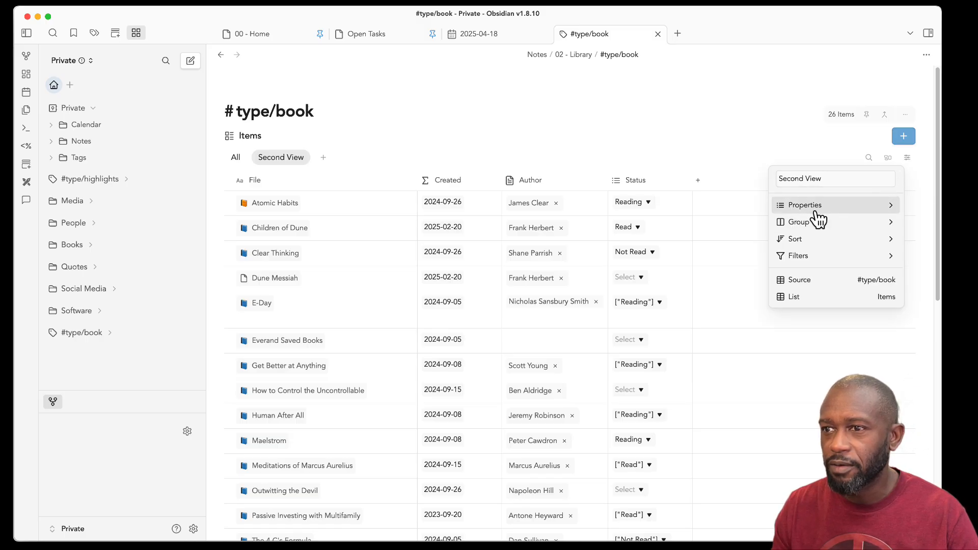
{"action": "mouse_move", "coordinate": [814, 224]}
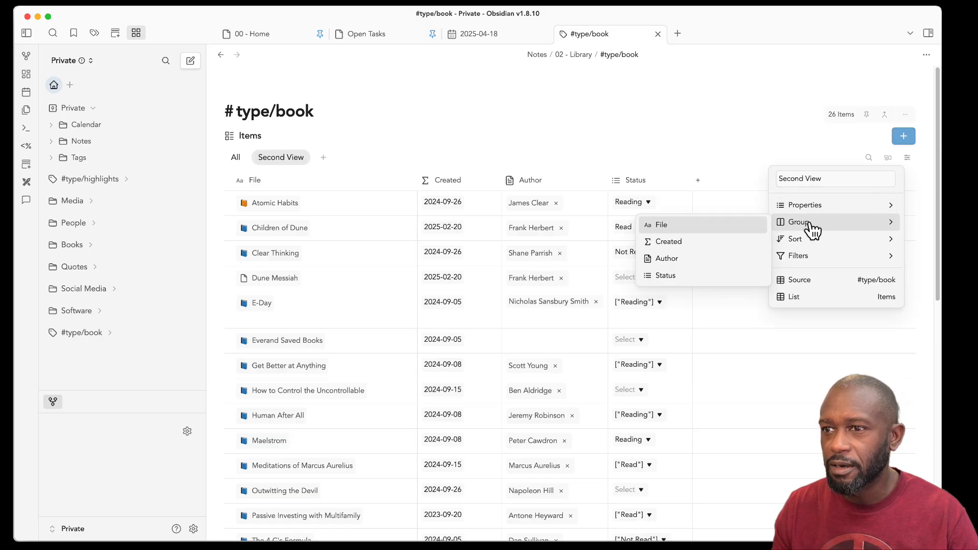
{"action": "left_click", "coordinate": [679, 275]}
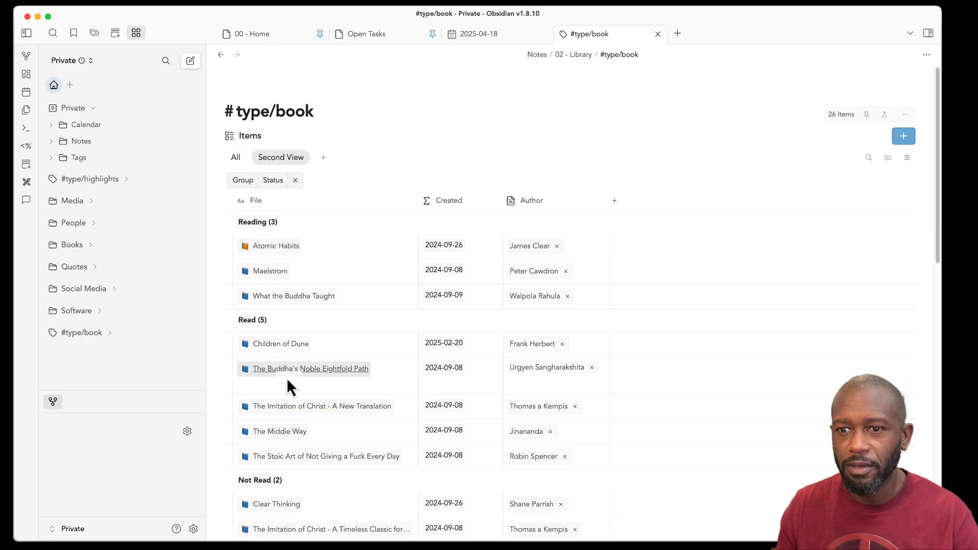
{"action": "scroll", "coordinate": [286, 378], "scroll_direction": "down", "scroll_amount": 3}
{"action": "scroll", "coordinate": [289, 383], "scroll_direction": "up", "scroll_amount": 3}
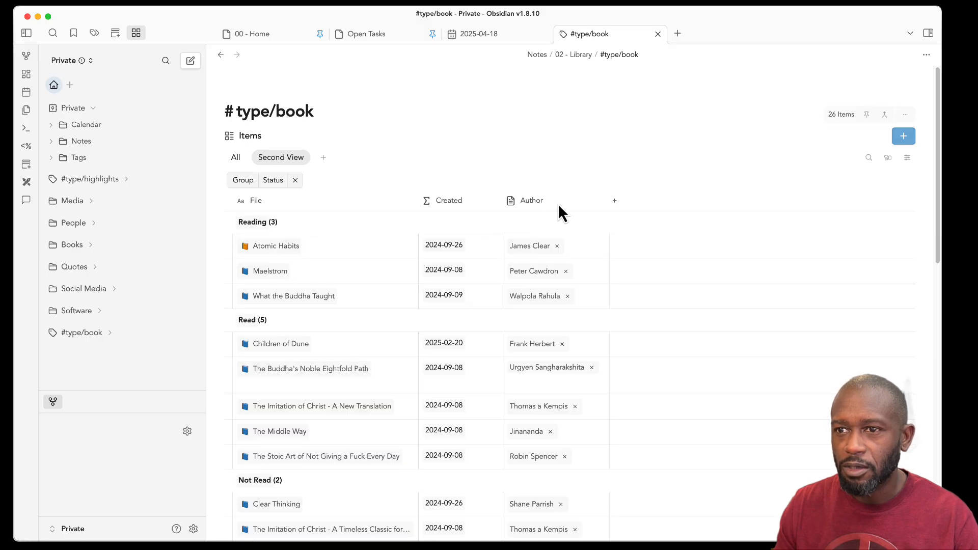
{"action": "left_click", "coordinate": [295, 180]}
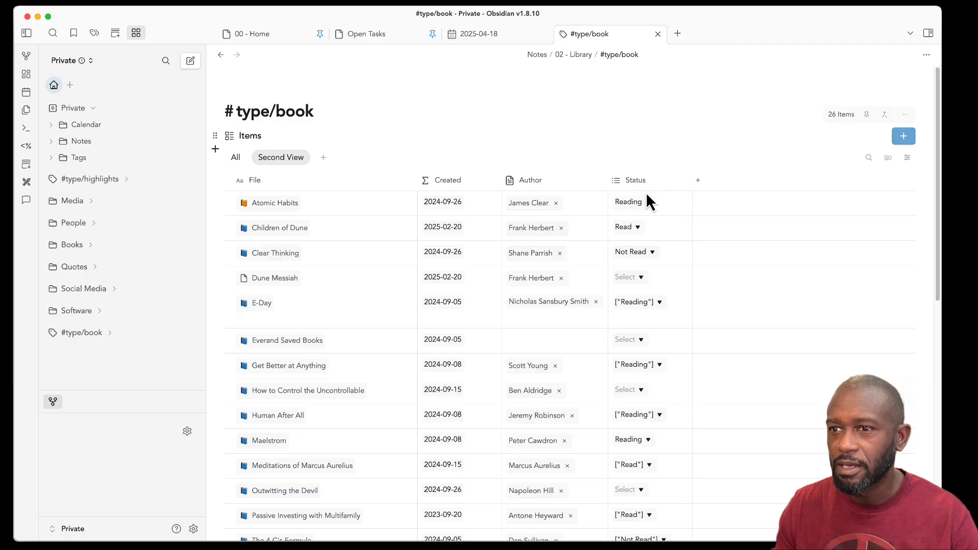
Edit the options of the Status property and give the Reading option the Green colour.
{"action": "left_click", "coordinate": [622, 183]}
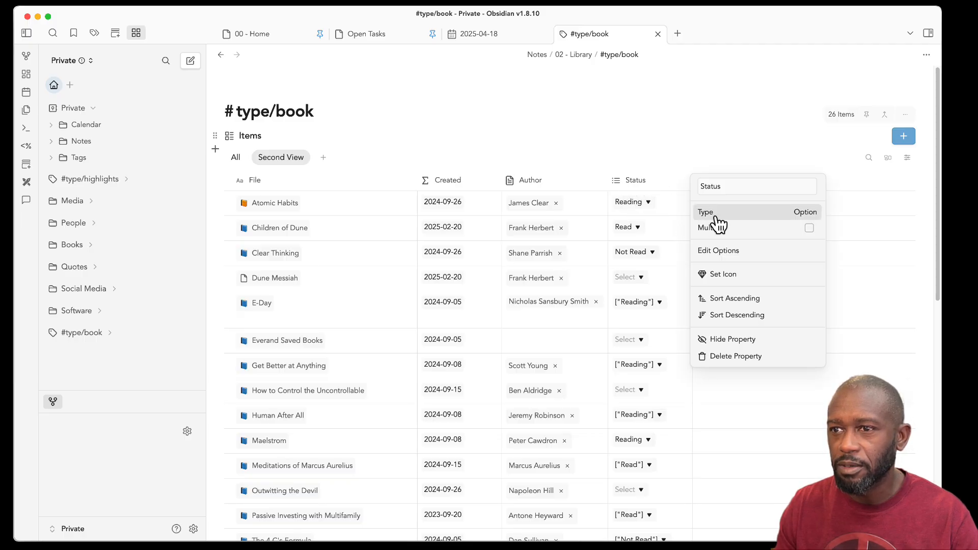
{"action": "left_click", "coordinate": [728, 254]}
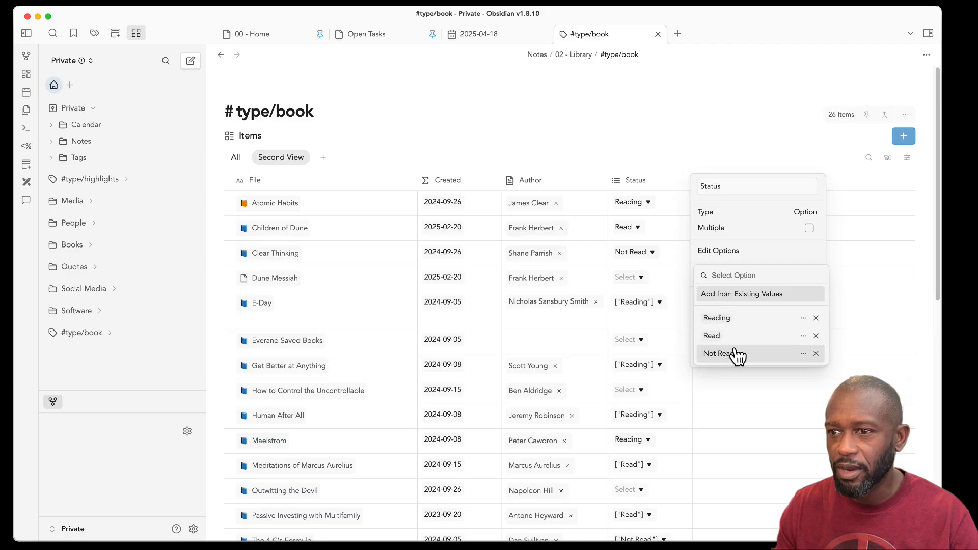
{"action": "left_click", "coordinate": [803, 319]}
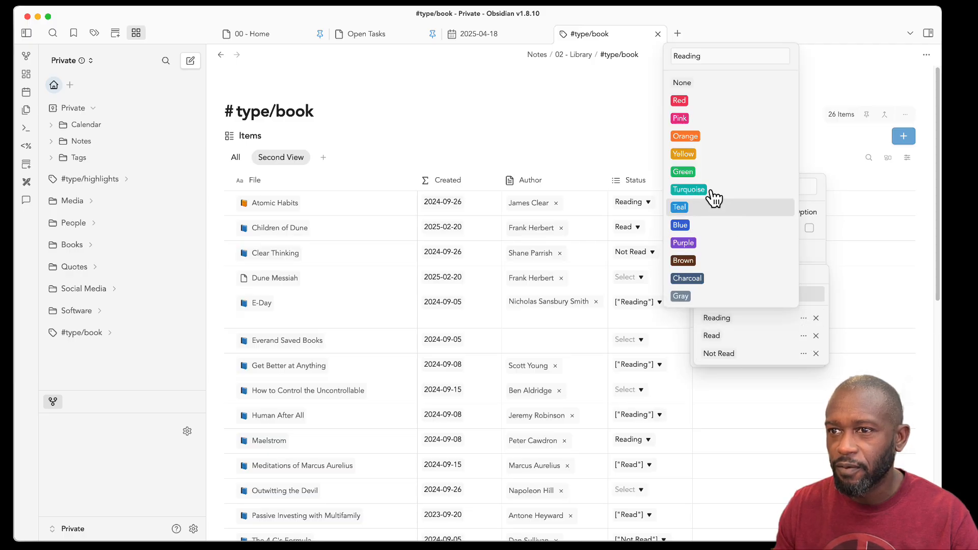
{"action": "left_click", "coordinate": [703, 176]}
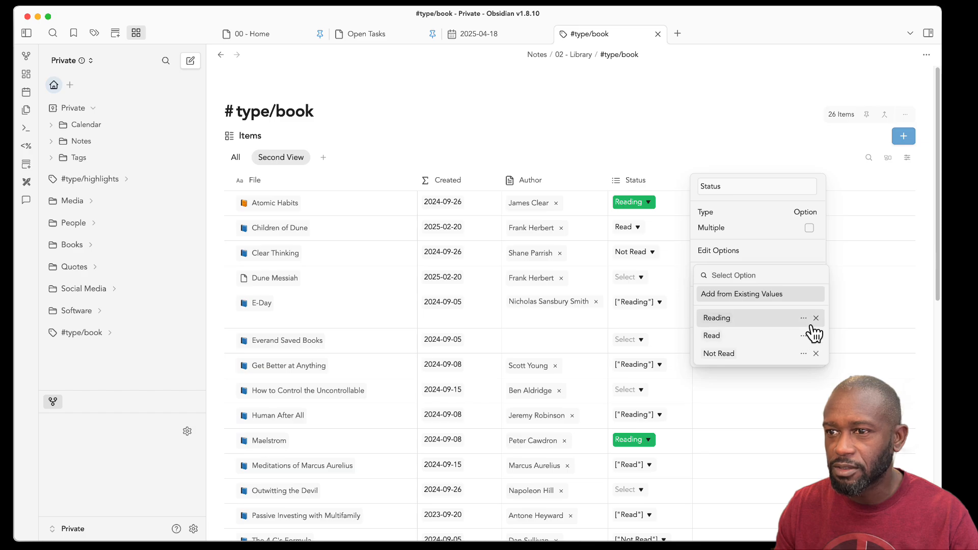
{"action": "left_click", "coordinate": [804, 335]}
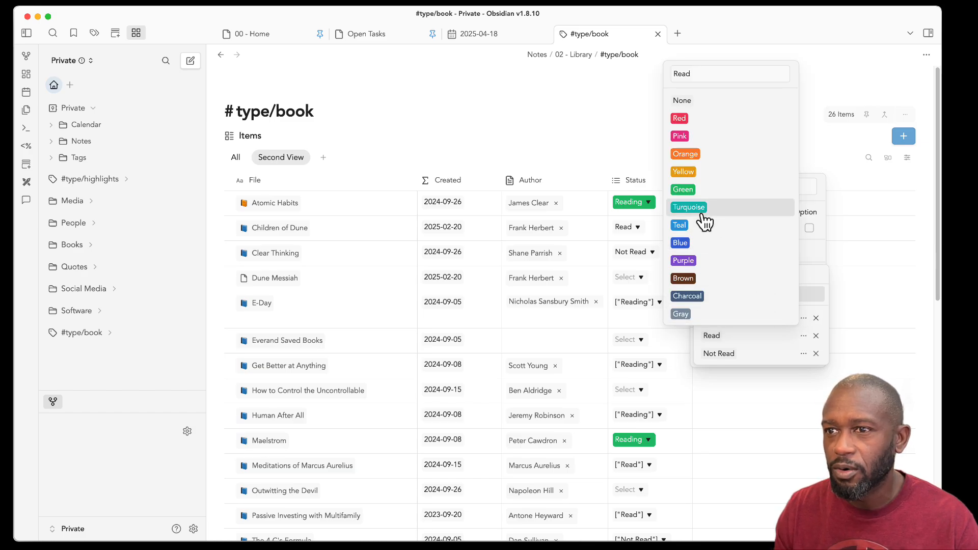
{"action": "left_click", "coordinate": [627, 147]}
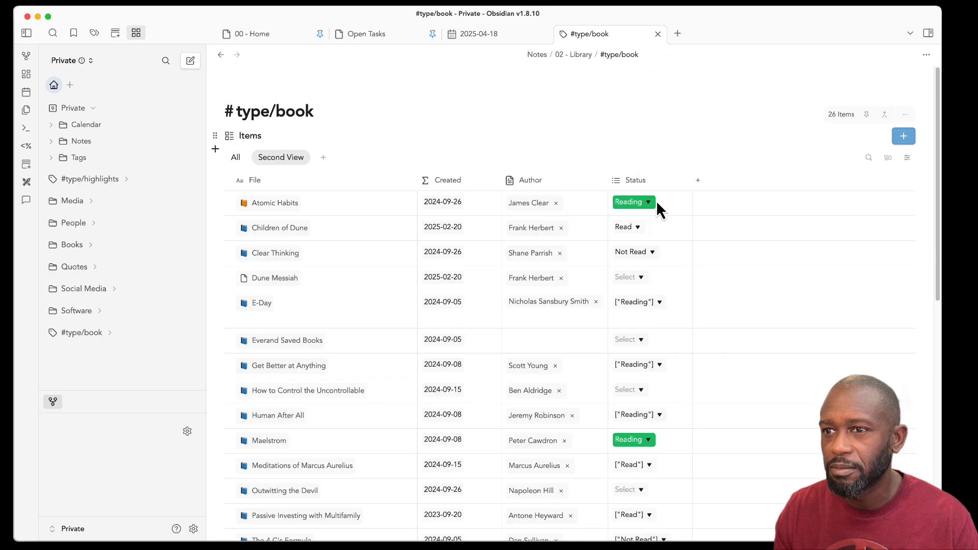
Try Orange for the Reading option and Green for the Read option of the Status property.
{"action": "left_click", "coordinate": [640, 180]}
{"action": "left_click", "coordinate": [699, 256]}
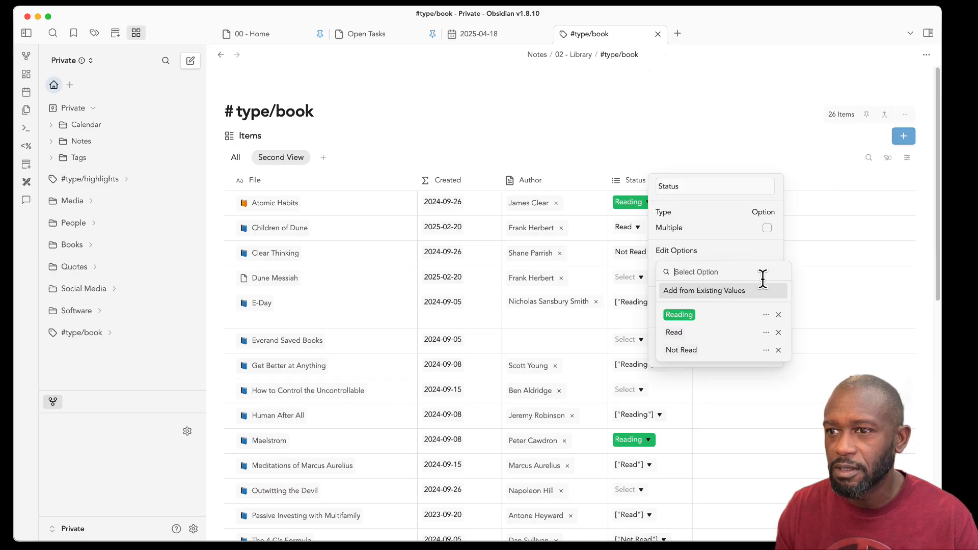
{"action": "left_click", "coordinate": [767, 316]}
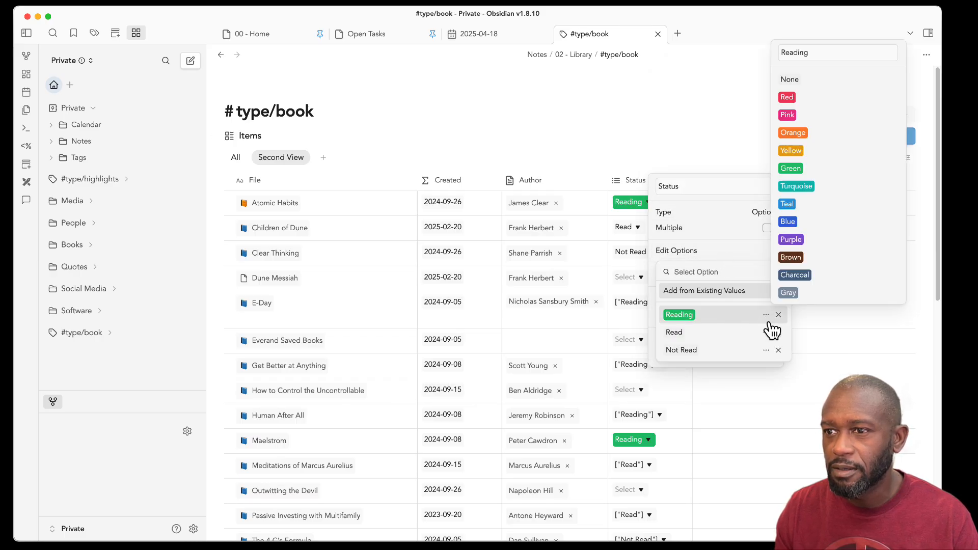
{"action": "left_click", "coordinate": [805, 134]}
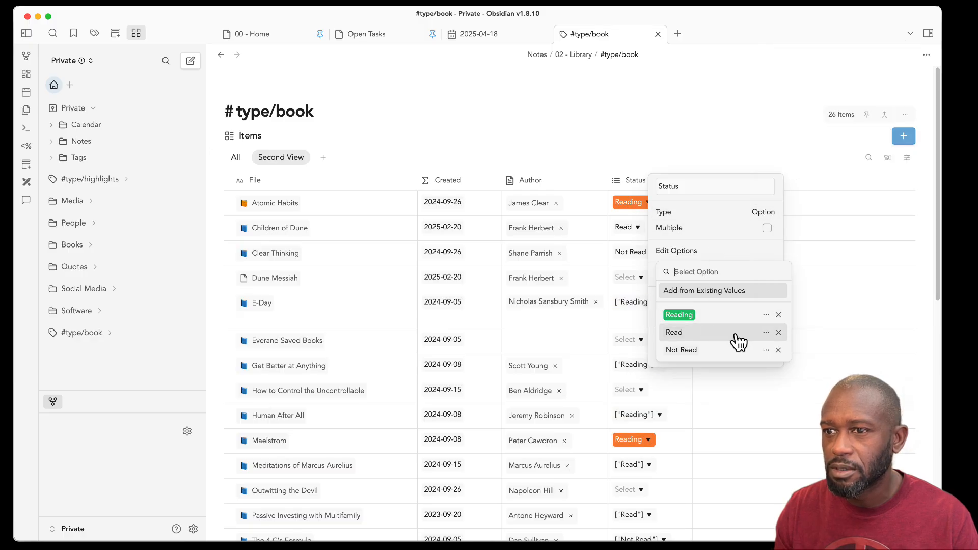
{"action": "left_click", "coordinate": [766, 332]}
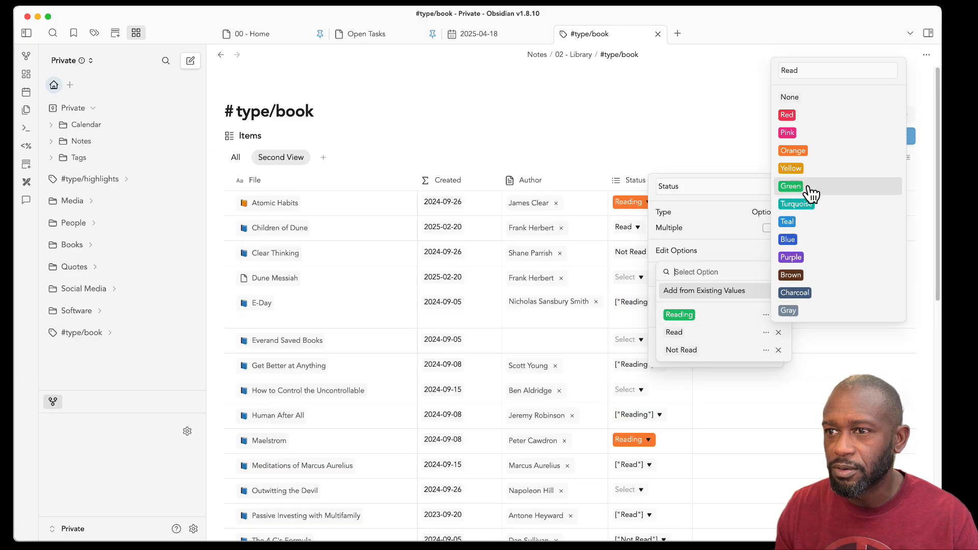
{"action": "left_click", "coordinate": [809, 189]}
Give the Not Read option of the Status property the Red colour and close its options.
{"action": "left_click", "coordinate": [768, 351]}
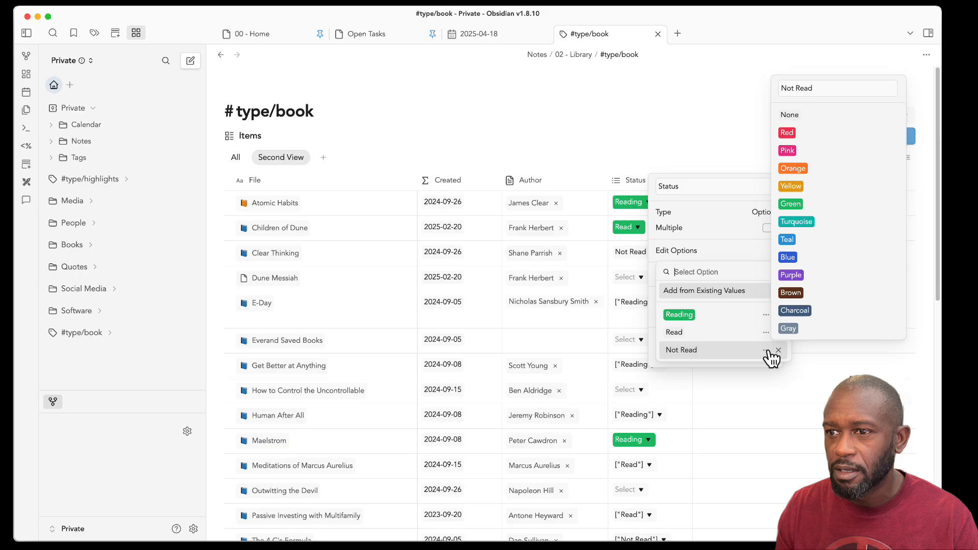
{"action": "left_click", "coordinate": [804, 135]}
{"action": "left_click", "coordinate": [716, 151]}
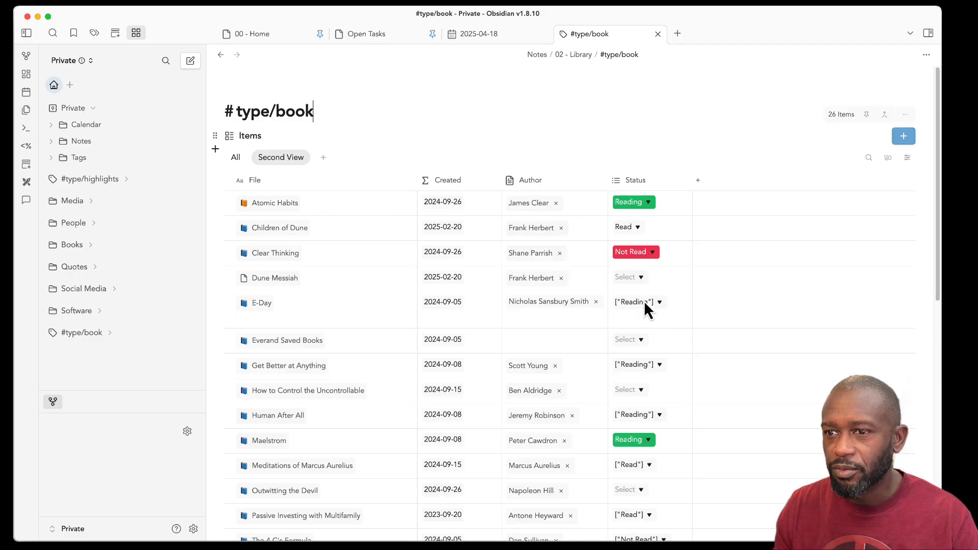
Look through the books' status values in Second View and review the colour choices for the Read option.
{"action": "scroll", "coordinate": [637, 336], "scroll_direction": "down", "scroll_amount": 5}
{"action": "scroll", "coordinate": [638, 338], "scroll_direction": "down", "scroll_amount": 1}
{"action": "scroll", "coordinate": [637, 340], "scroll_direction": "up", "scroll_amount": 5}
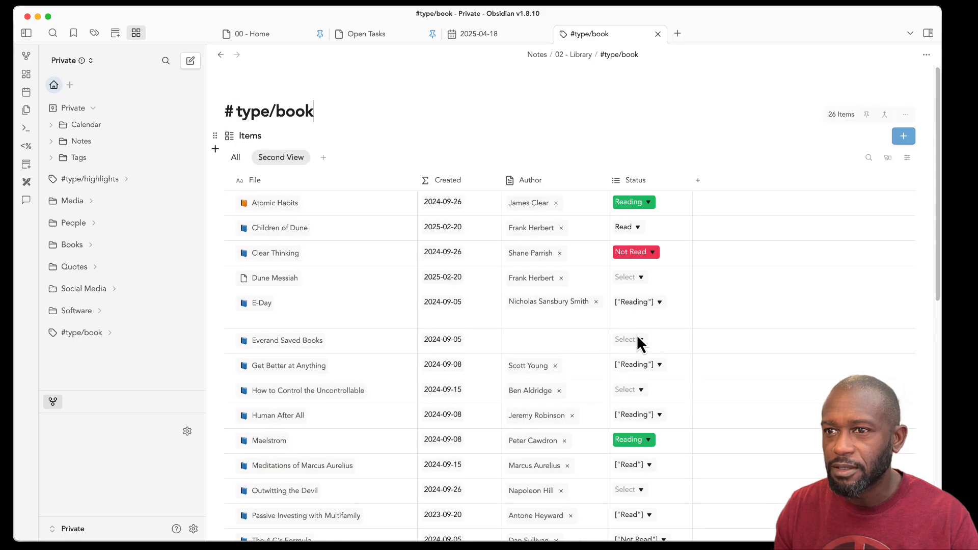
{"action": "left_click", "coordinate": [627, 182]}
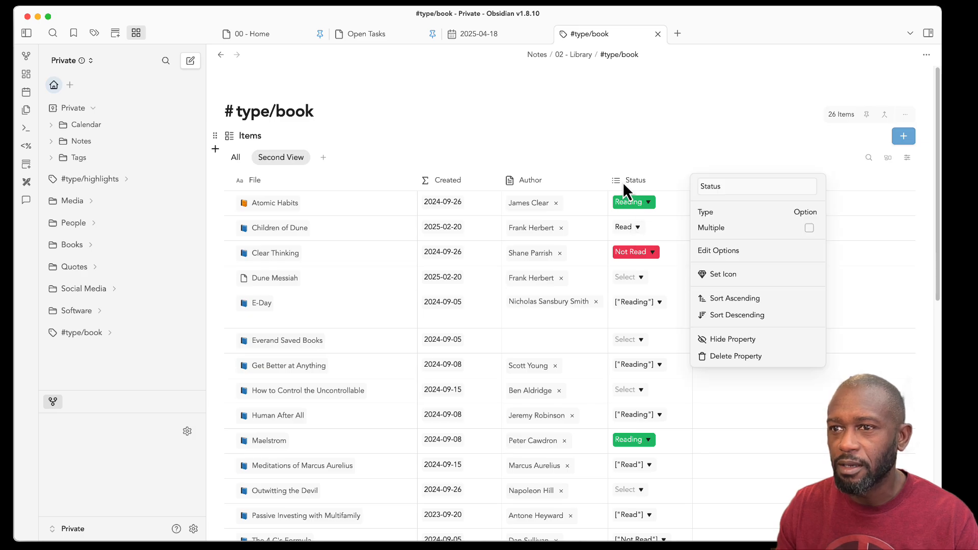
{"action": "left_click", "coordinate": [726, 254]}
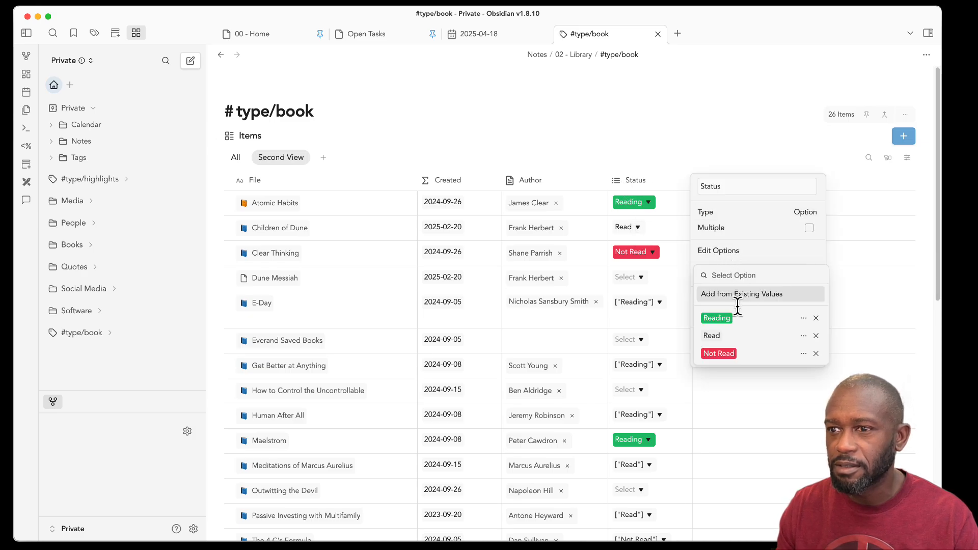
{"action": "left_click", "coordinate": [804, 336]}
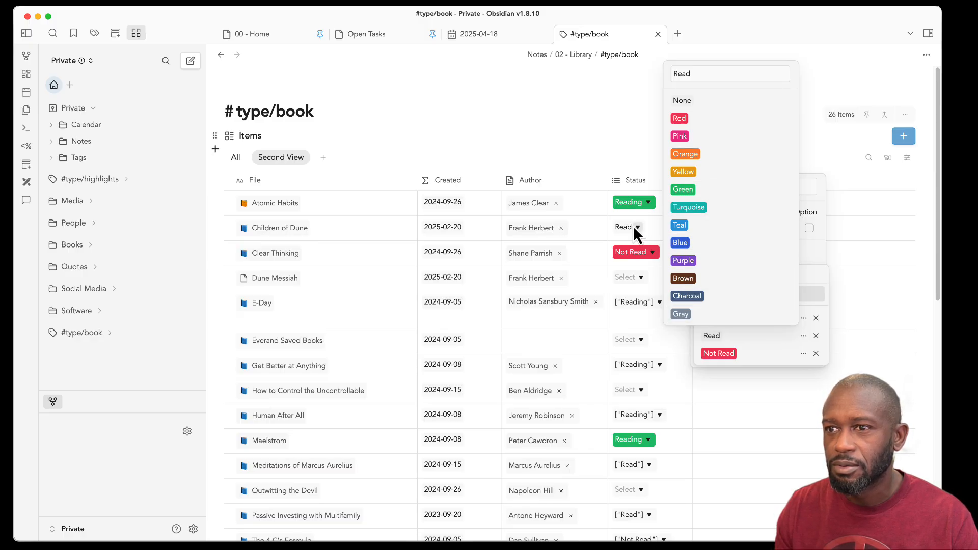
{"action": "left_click", "coordinate": [643, 155]}
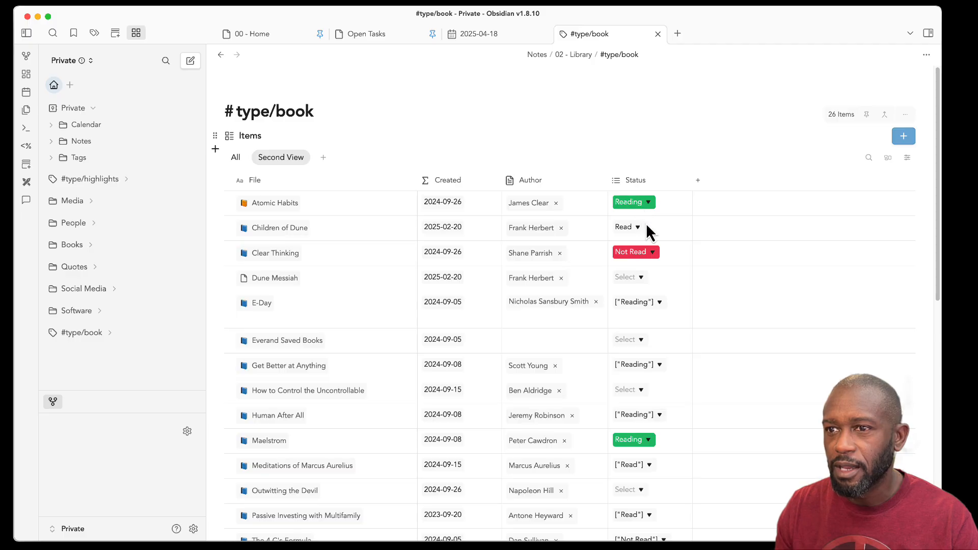
Try Green and Yellow as the colour of the Read option of the Status property.
{"action": "left_click", "coordinate": [633, 181]}
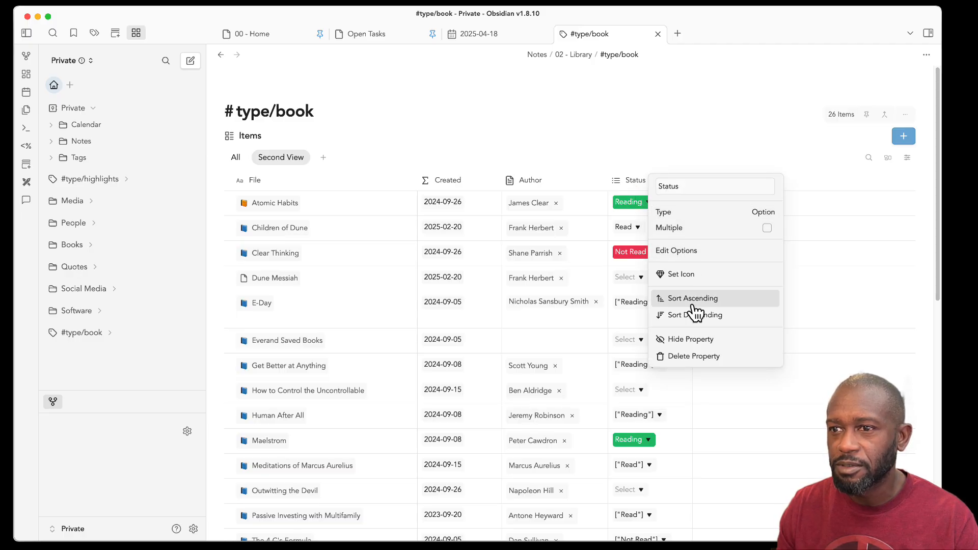
{"action": "left_click", "coordinate": [683, 253]}
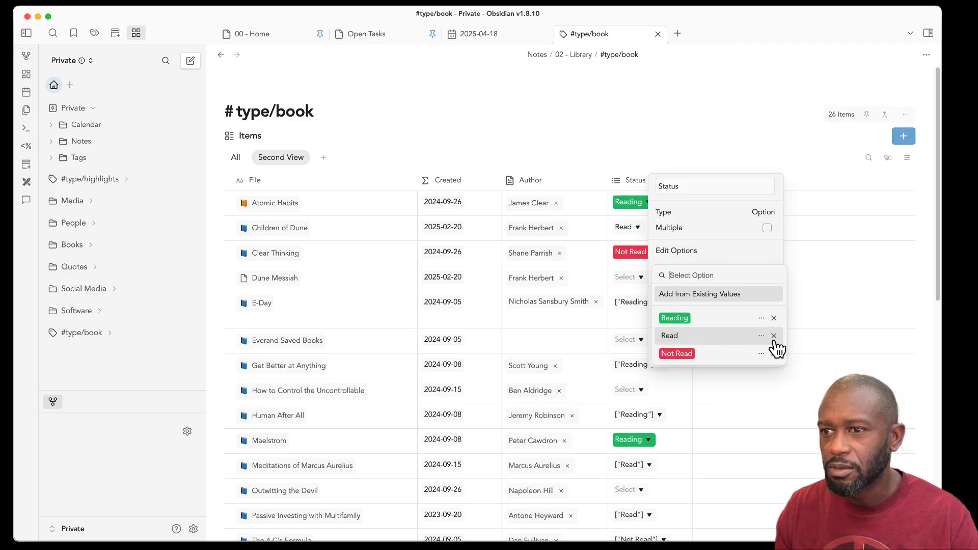
{"action": "left_click", "coordinate": [761, 336]}
{"action": "left_click", "coordinate": [793, 190]}
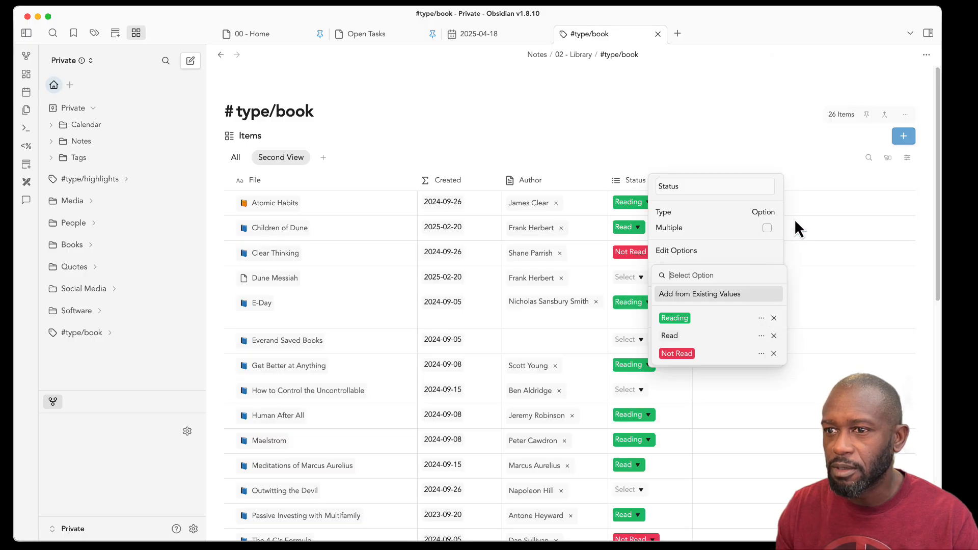
{"action": "left_click", "coordinate": [761, 336]}
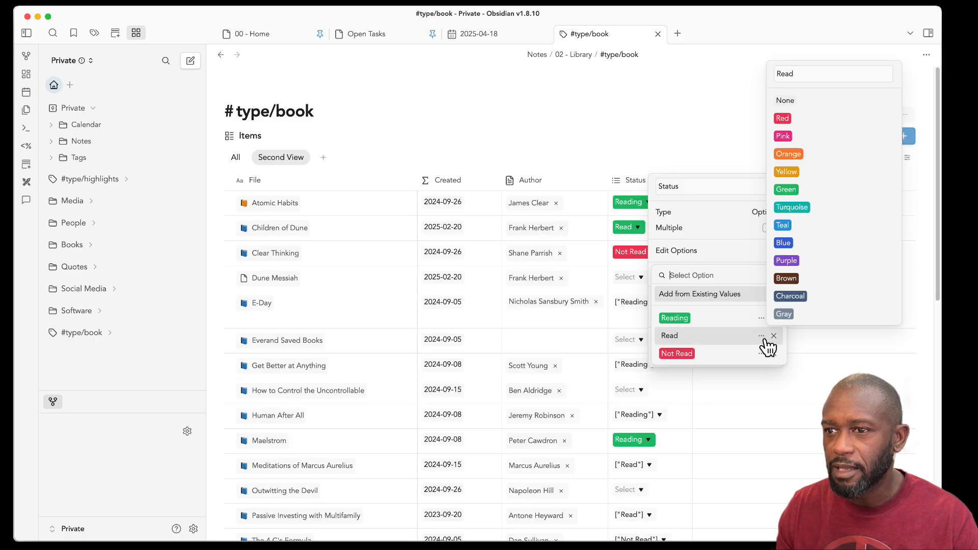
{"action": "left_click", "coordinate": [797, 178]}
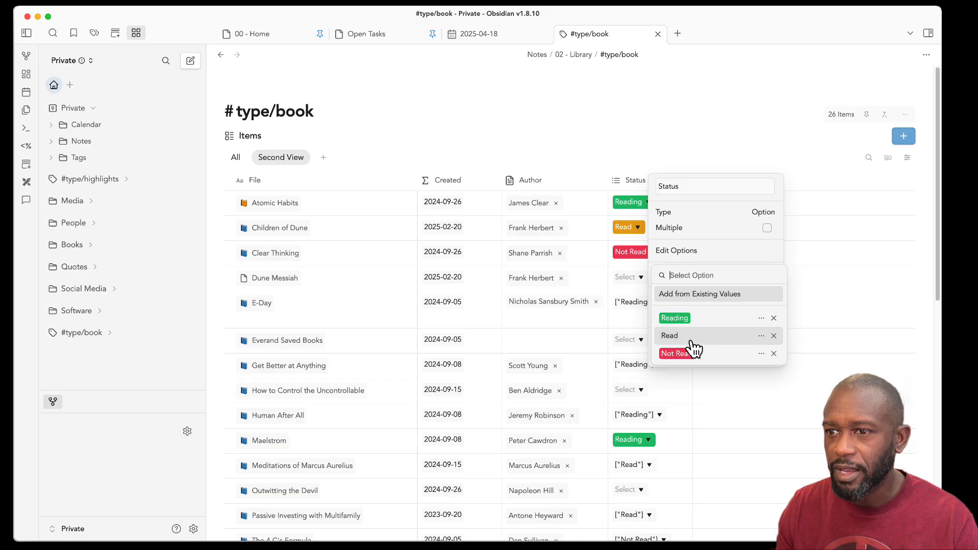
Give the Read option of the Status property the Turquoise colour and close its options.
{"action": "left_click", "coordinate": [761, 336]}
{"action": "left_click", "coordinate": [798, 198]}
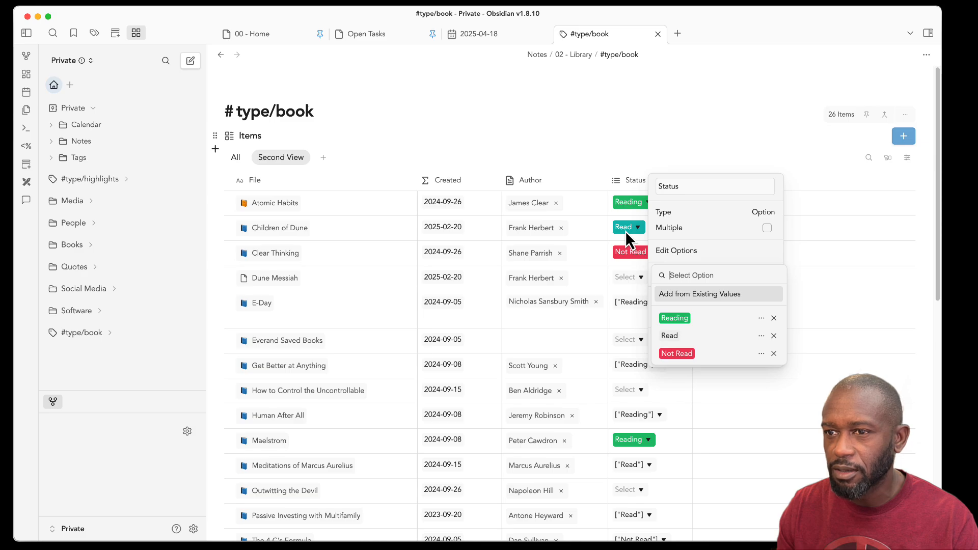
{"action": "left_click", "coordinate": [616, 133]}
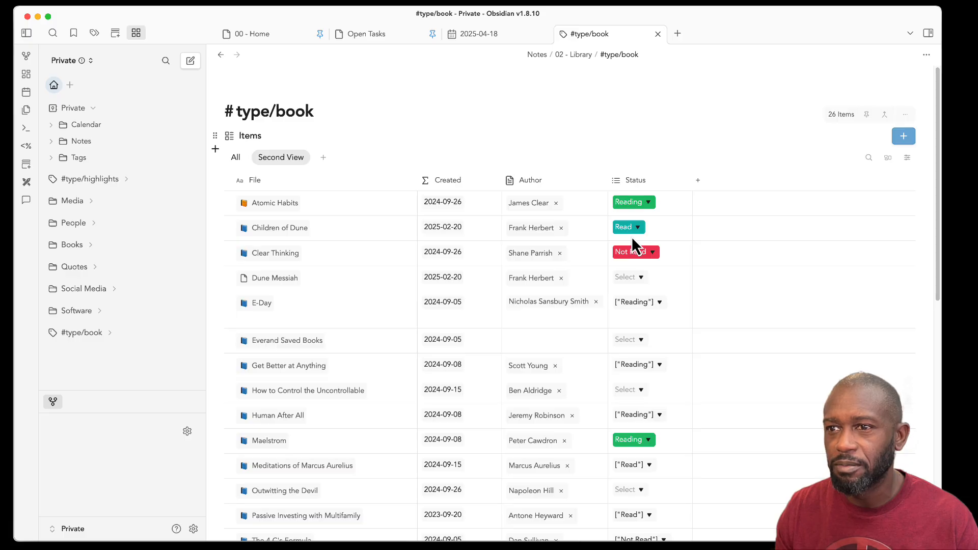
Switch to the Software space and back to #type/book, and look through the books' status colours.
{"action": "left_click", "coordinate": [78, 310]}
{"action": "left_click", "coordinate": [82, 332]}
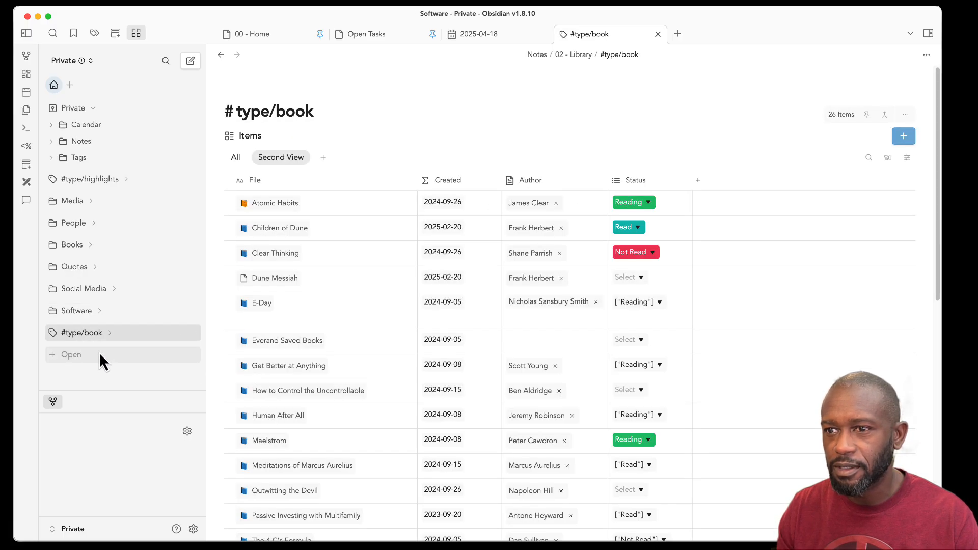
{"action": "left_click", "coordinate": [76, 313]}
{"action": "left_click", "coordinate": [80, 334]}
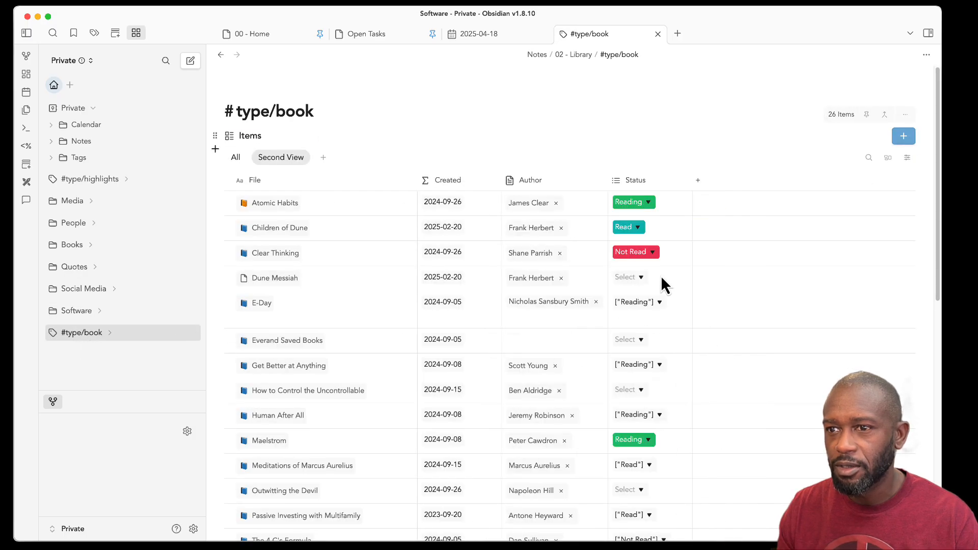
{"action": "scroll", "coordinate": [642, 408], "scroll_direction": "down", "scroll_amount": 5}
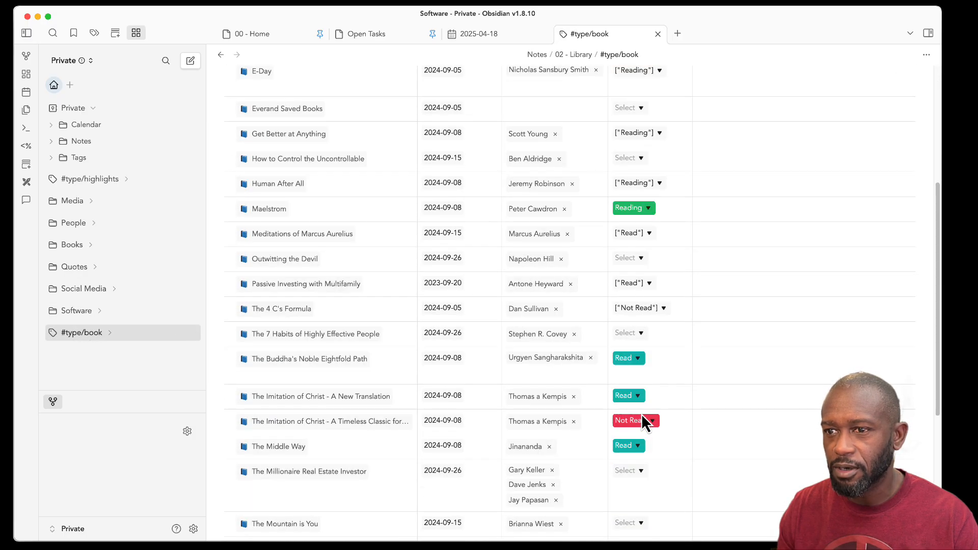
{"action": "scroll", "coordinate": [643, 422], "scroll_direction": "down", "scroll_amount": 2}
{"action": "scroll", "coordinate": [642, 417], "scroll_direction": "up", "scroll_amount": 7}
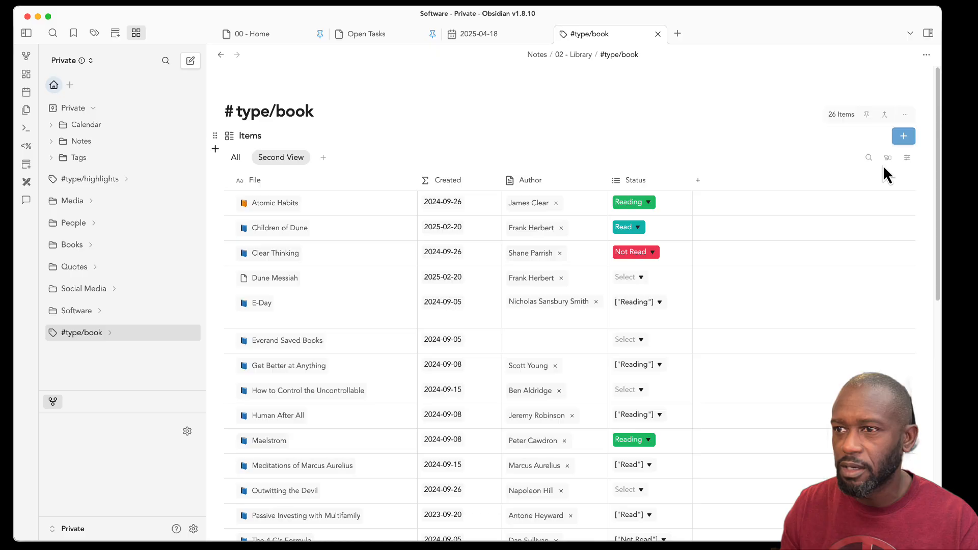
Filter Second View to the books whose Status is Not Read.
{"action": "left_click", "coordinate": [907, 157]}
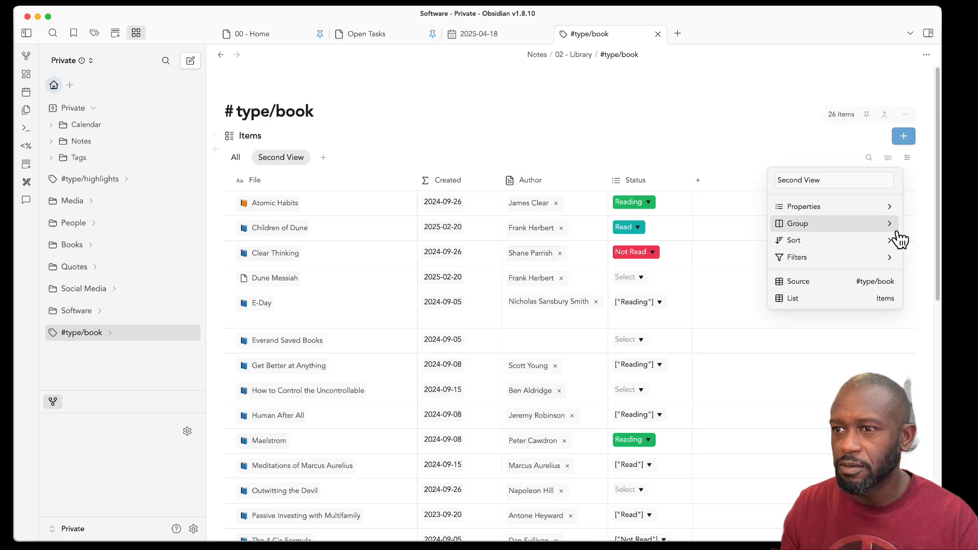
{"action": "mouse_move", "coordinate": [827, 259]}
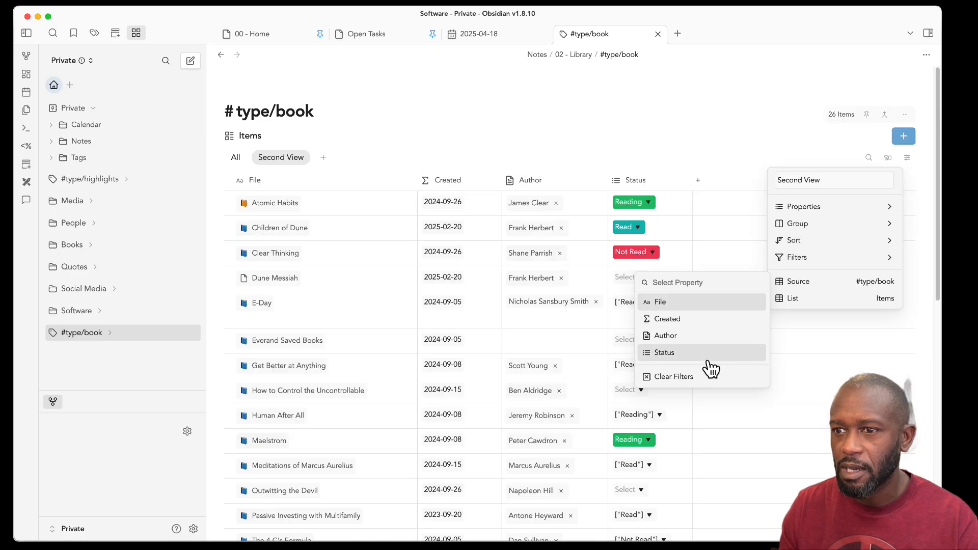
{"action": "left_click", "coordinate": [664, 352]}
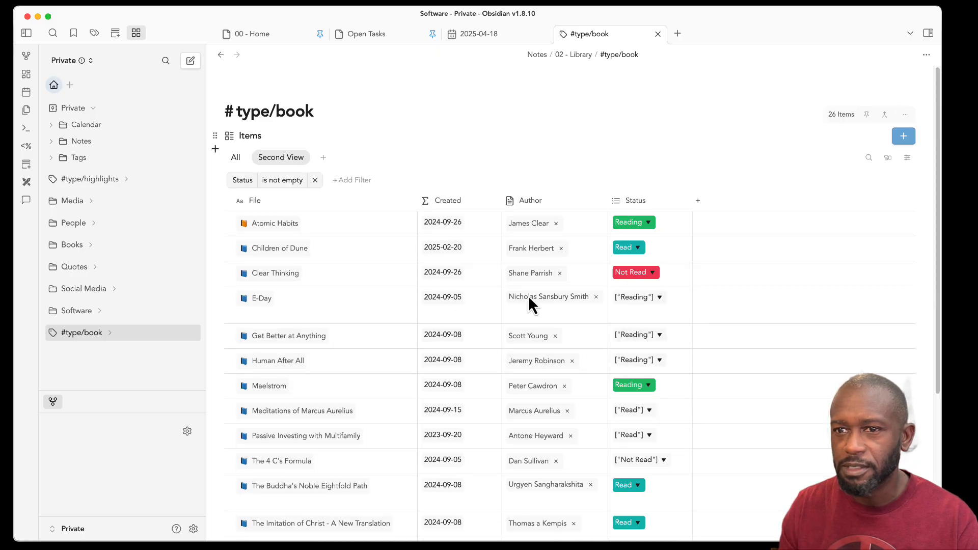
{"action": "left_click", "coordinate": [279, 180]}
{"action": "left_click", "coordinate": [350, 216]}
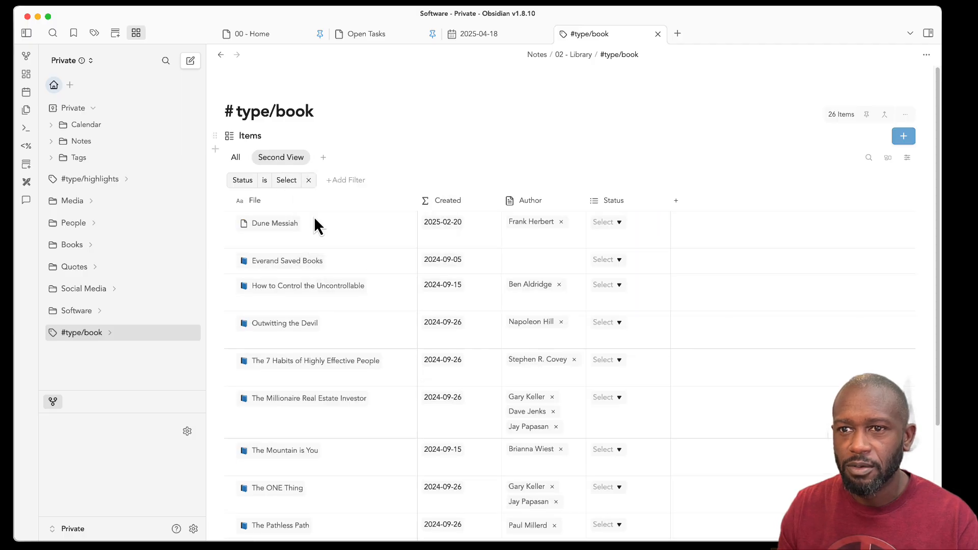
{"action": "left_click", "coordinate": [297, 182]}
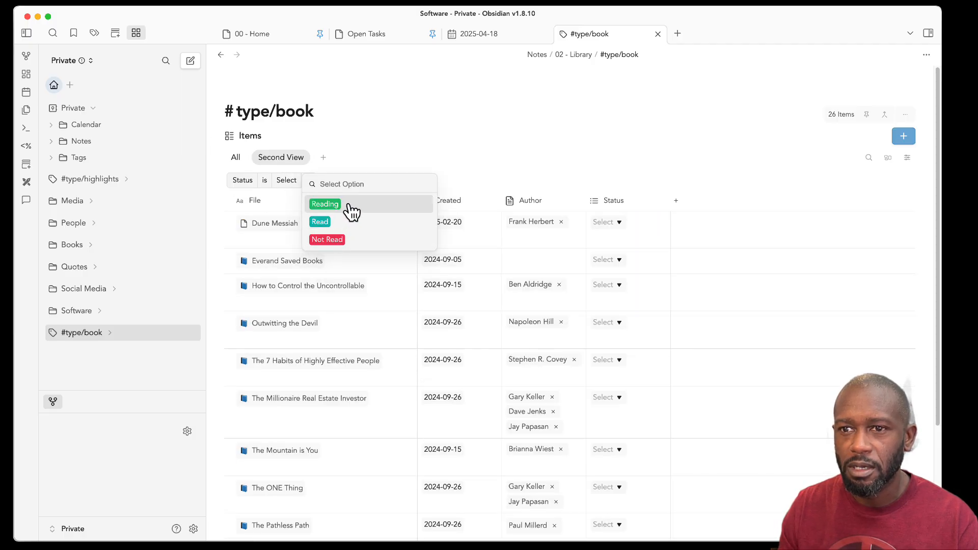
{"action": "left_click", "coordinate": [328, 240]}
{"action": "left_click", "coordinate": [540, 365]}
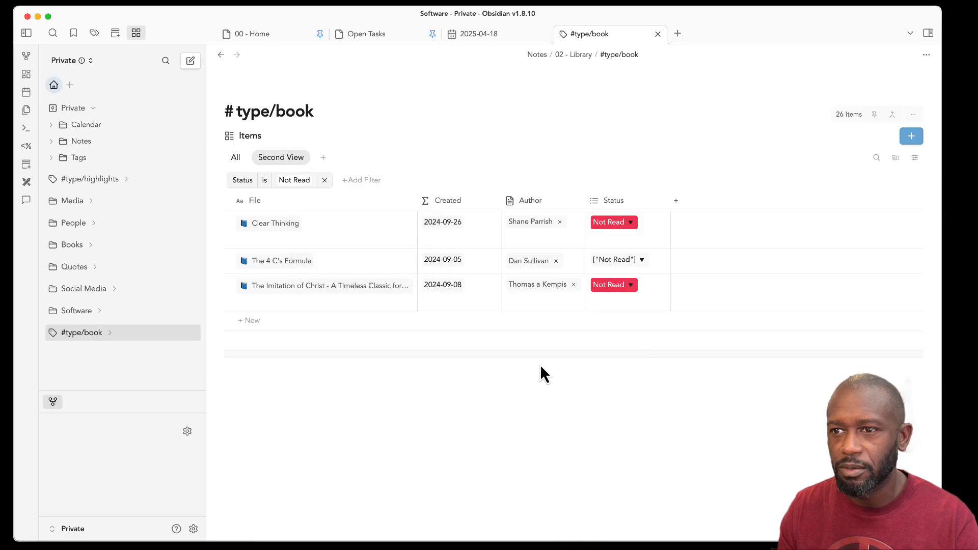
Set the Status of The 4 C's Formula to the Not Read option.
{"action": "left_click", "coordinate": [643, 261]}
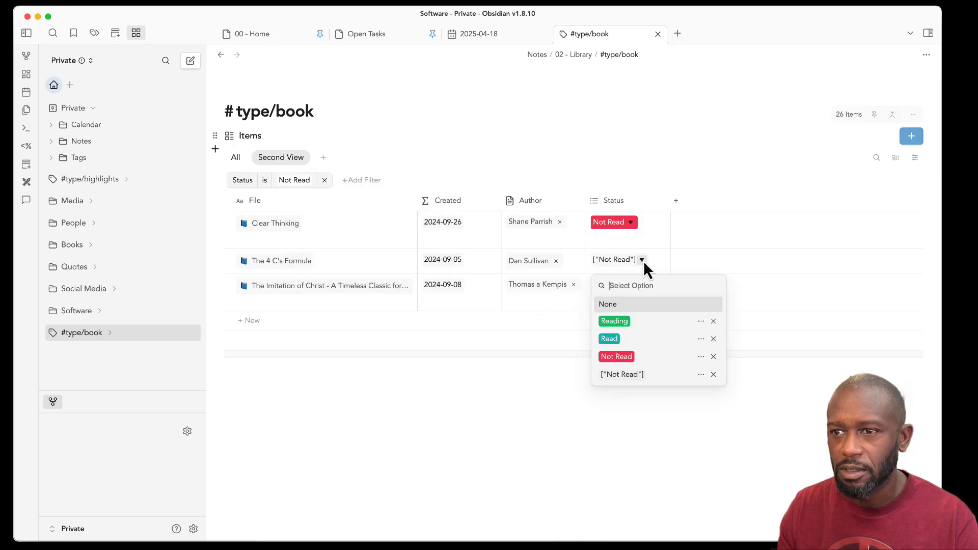
{"action": "left_click", "coordinate": [630, 361]}
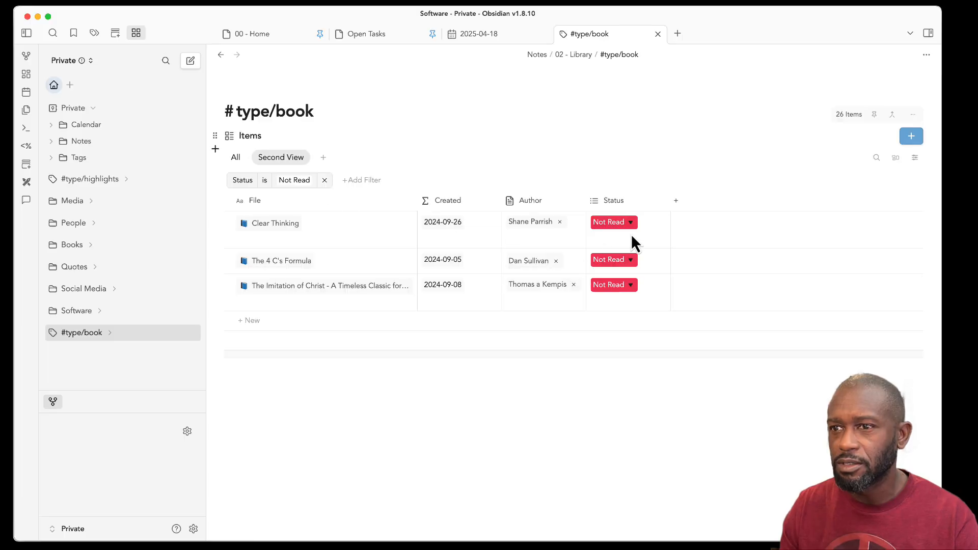
Add a property named Num1 of type Number to Second View.
{"action": "left_click", "coordinate": [677, 201]}
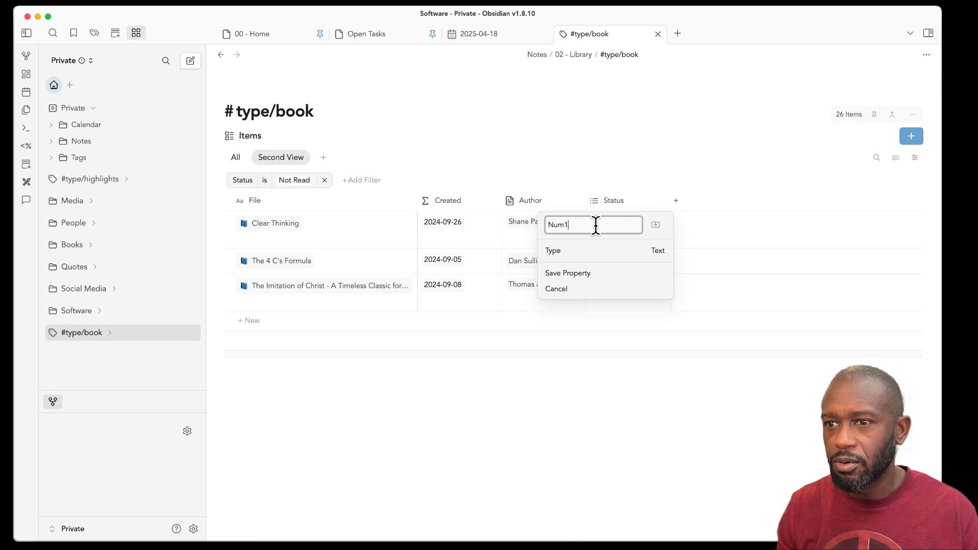
{"action": "left_click", "coordinate": [652, 254]}
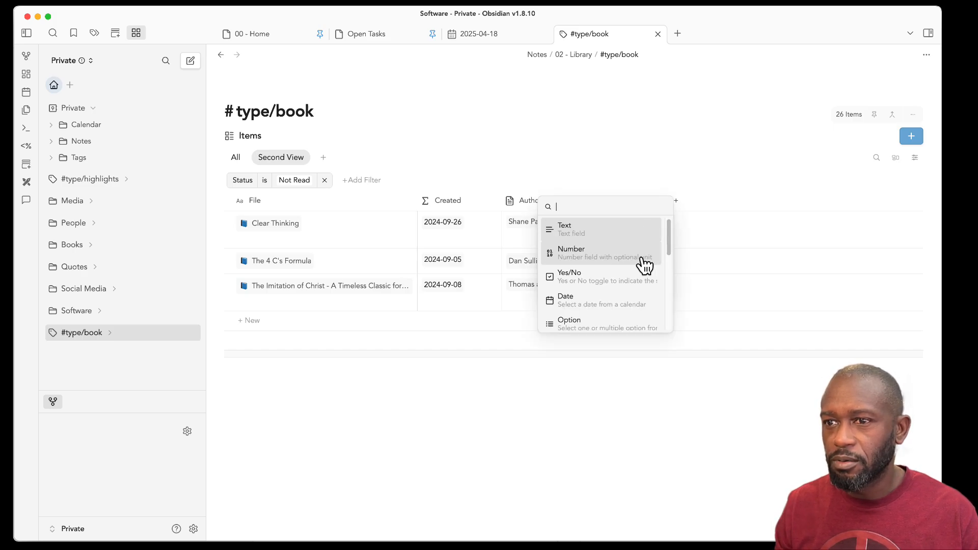
{"action": "left_click", "coordinate": [577, 254]}
{"action": "left_click", "coordinate": [586, 297]}
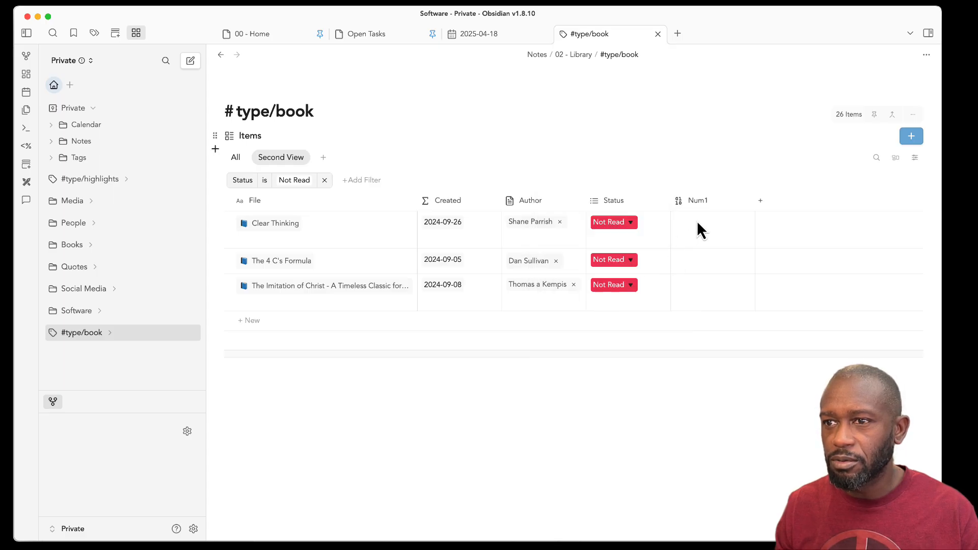
Add a second Number property named Num2 beside Num1.
{"action": "left_click", "coordinate": [761, 201]}
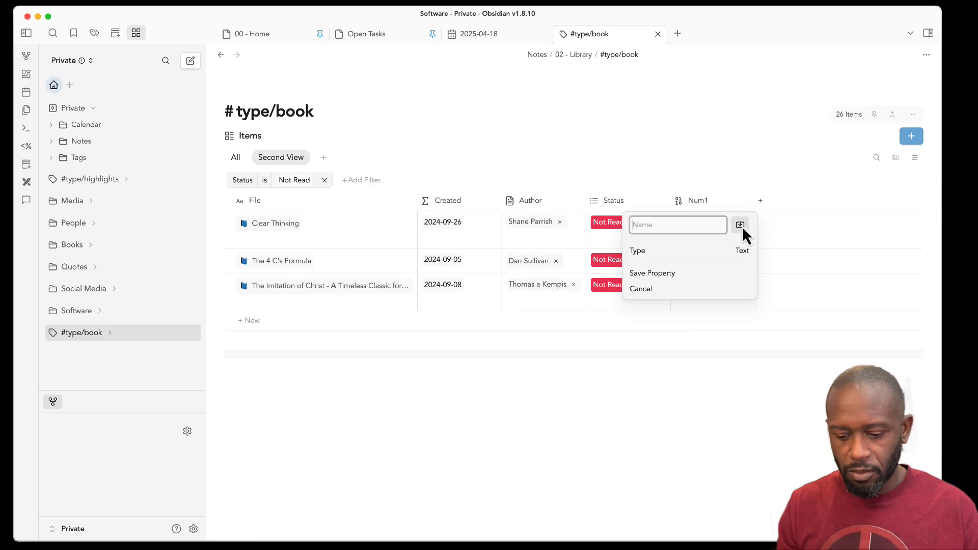
{"action": "type", "text": "Num2"}
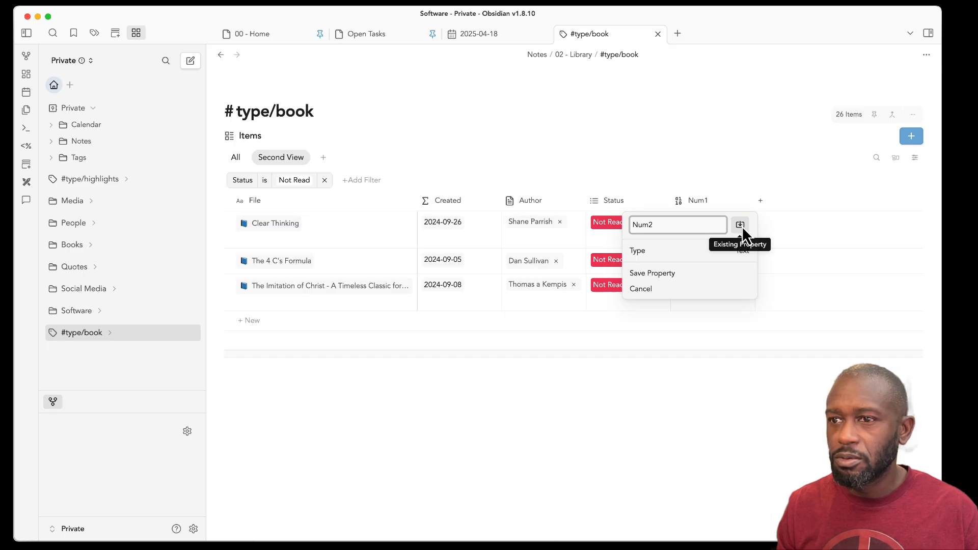
{"action": "left_click", "coordinate": [697, 253]}
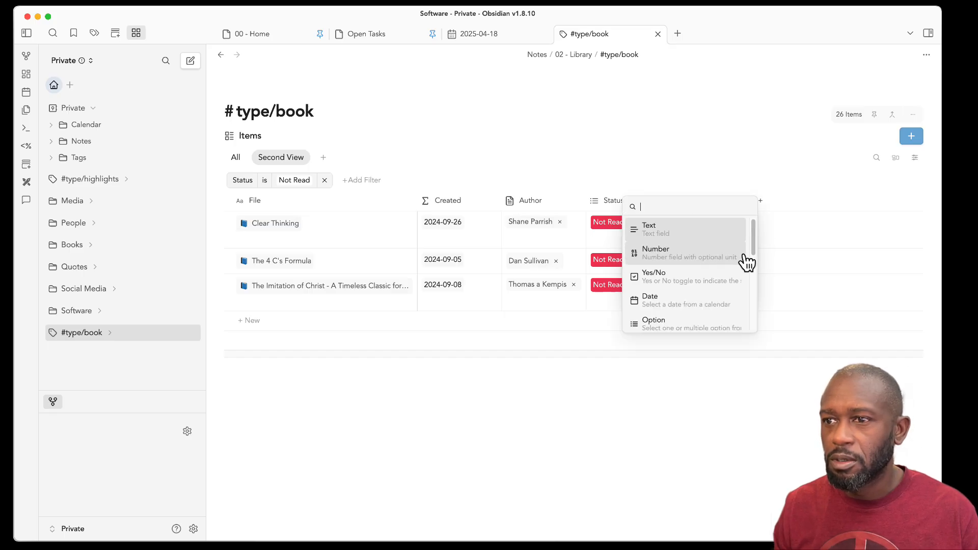
{"action": "left_click", "coordinate": [666, 254]}
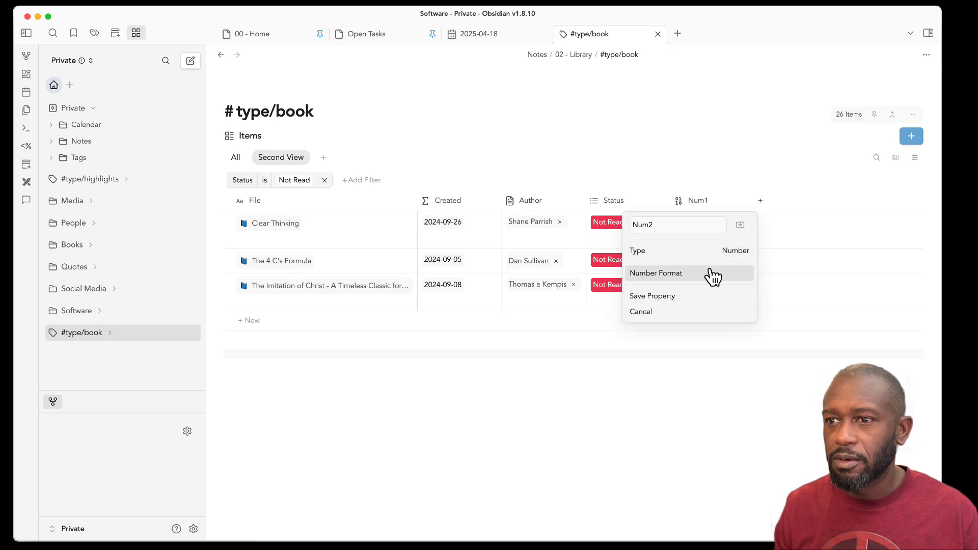
{"action": "left_click", "coordinate": [668, 306]}
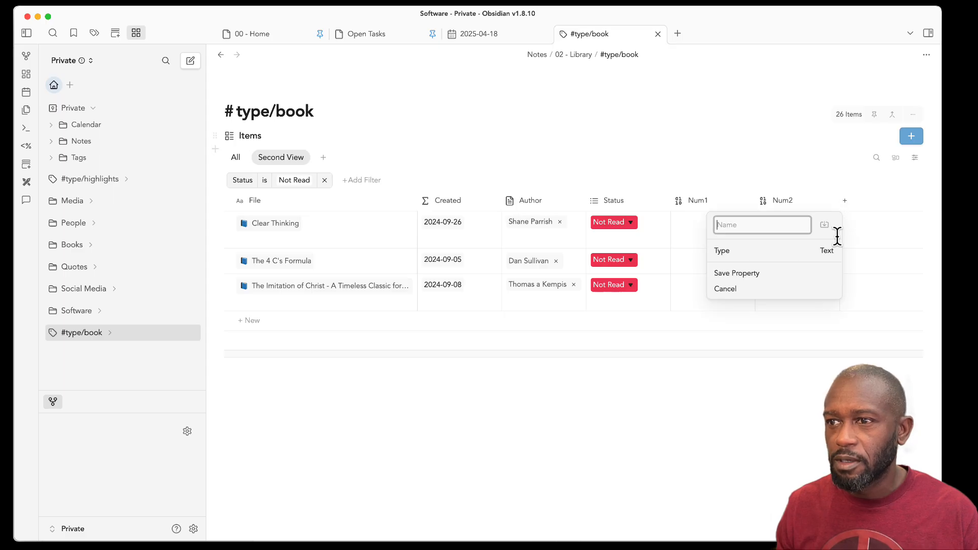
Start a new property named F1 and give it the Formula type.
{"action": "left_click", "coordinate": [845, 201]}
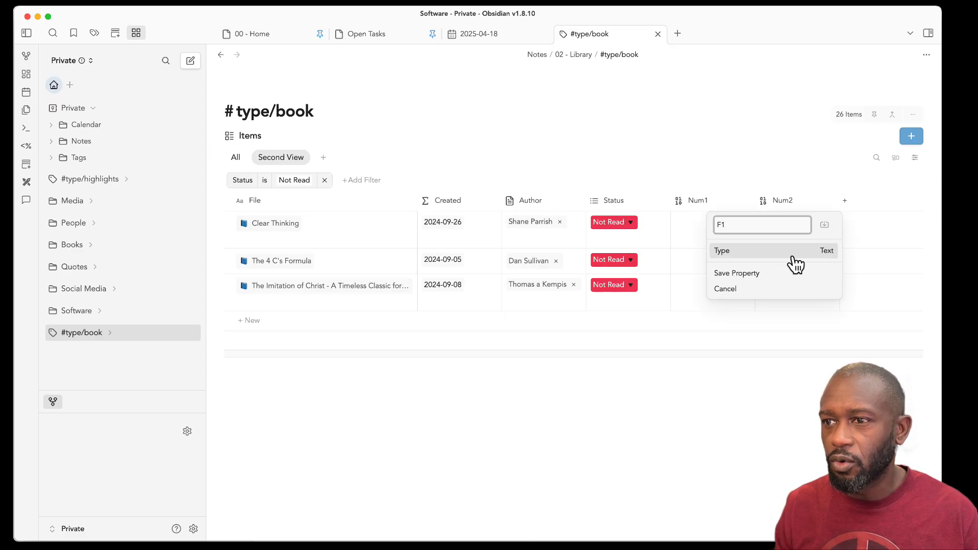
{"action": "left_click", "coordinate": [795, 264]}
{"action": "scroll", "coordinate": [818, 304], "scroll_direction": "down", "scroll_amount": 3}
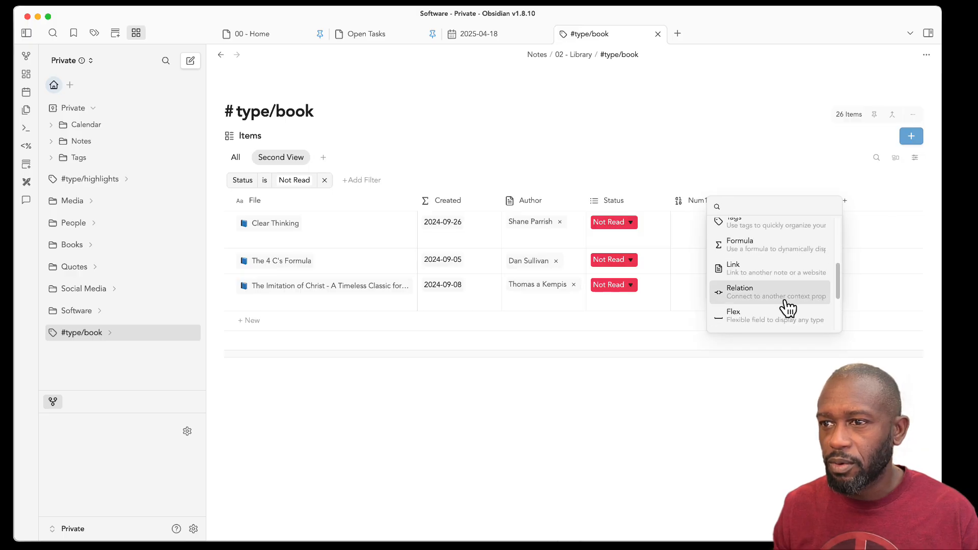
{"action": "left_click", "coordinate": [759, 249]}
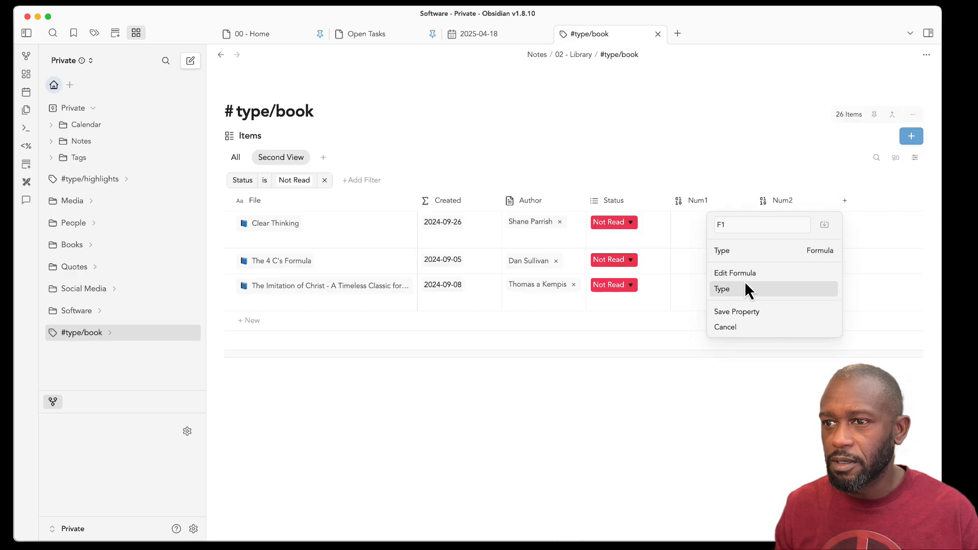
Write F1's formula as the sum of the Num1 and Num2 properties and save the property.
{"action": "left_click", "coordinate": [746, 275]}
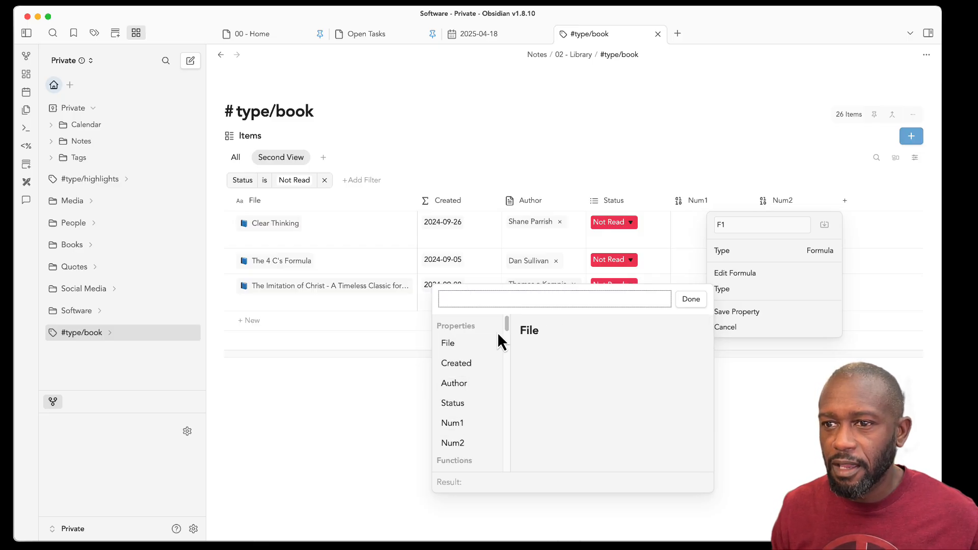
{"action": "mouse_move", "coordinate": [507, 329]}
{"action": "left_mouse_down"}
{"action": "mouse_move", "coordinate": [508, 471]}
{"action": "mouse_move", "coordinate": [515, 323]}
{"action": "left_mouse_up"}
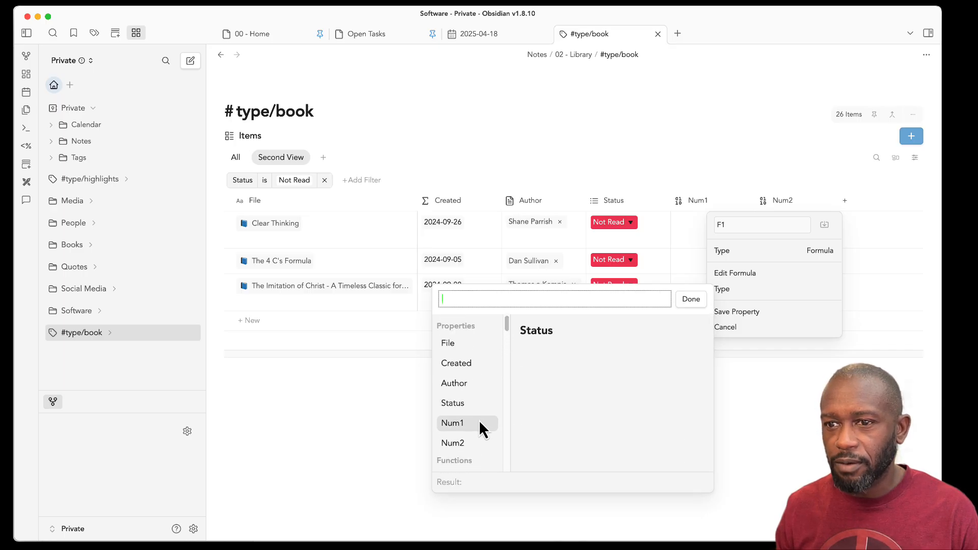
{"action": "left_click", "coordinate": [470, 426]}
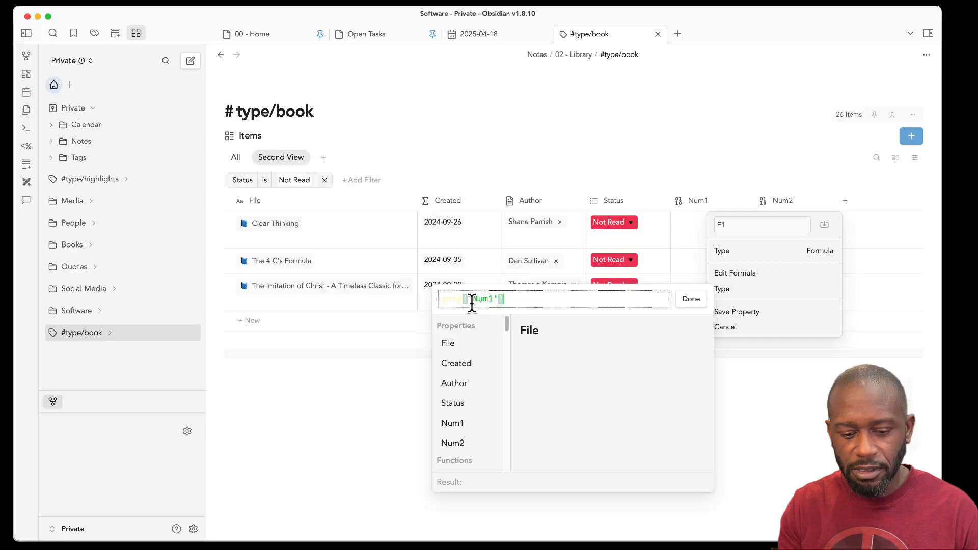
{"action": "type", "text": "+"}
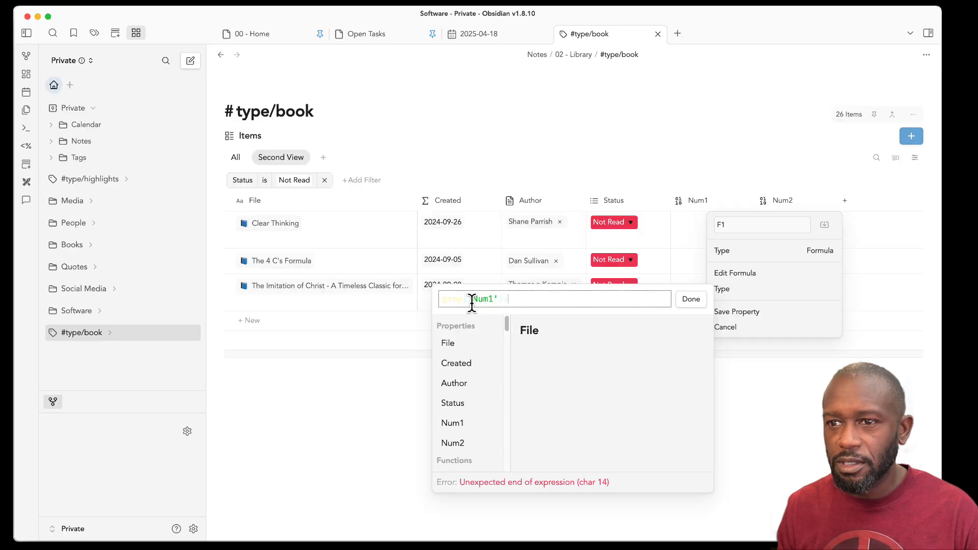
{"action": "left_click", "coordinate": [481, 445]}
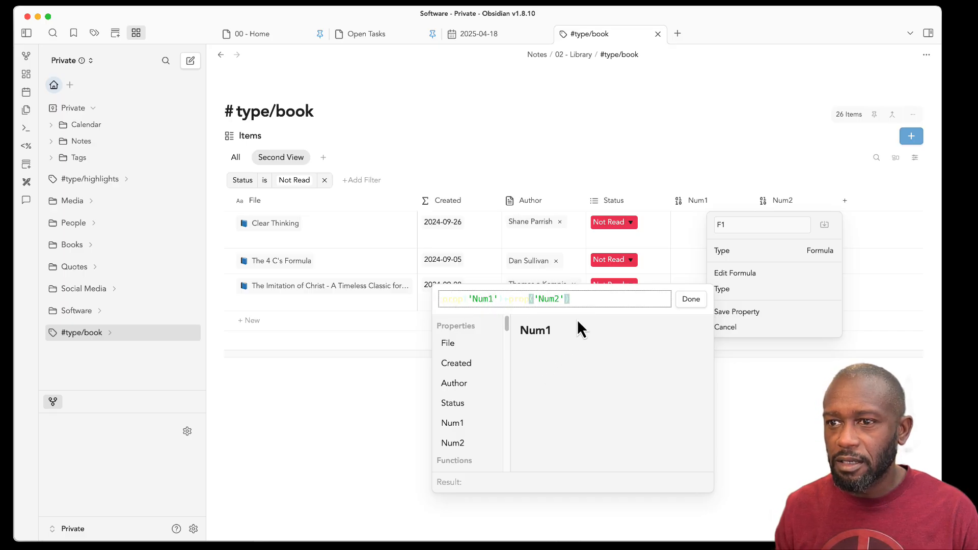
{"action": "left_click", "coordinate": [690, 299]}
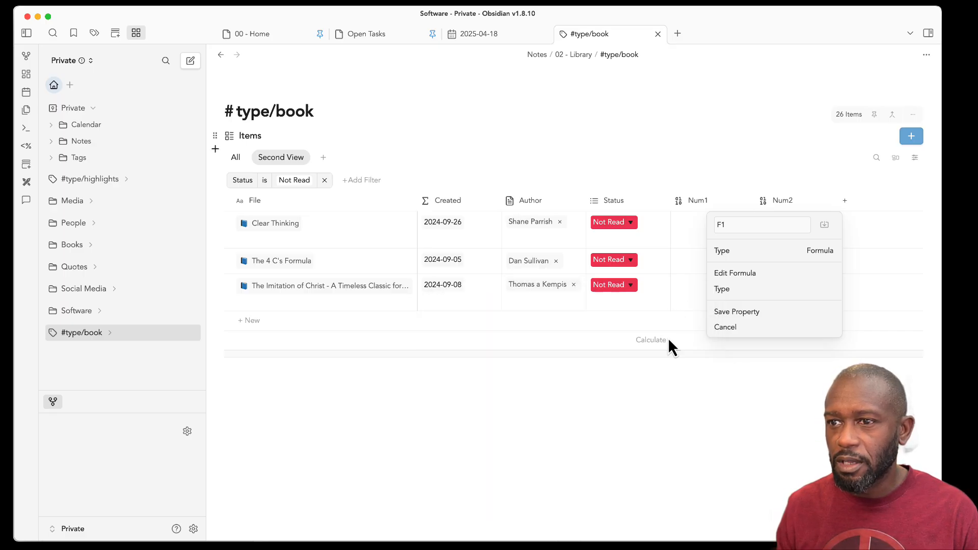
{"action": "left_click", "coordinate": [735, 314]}
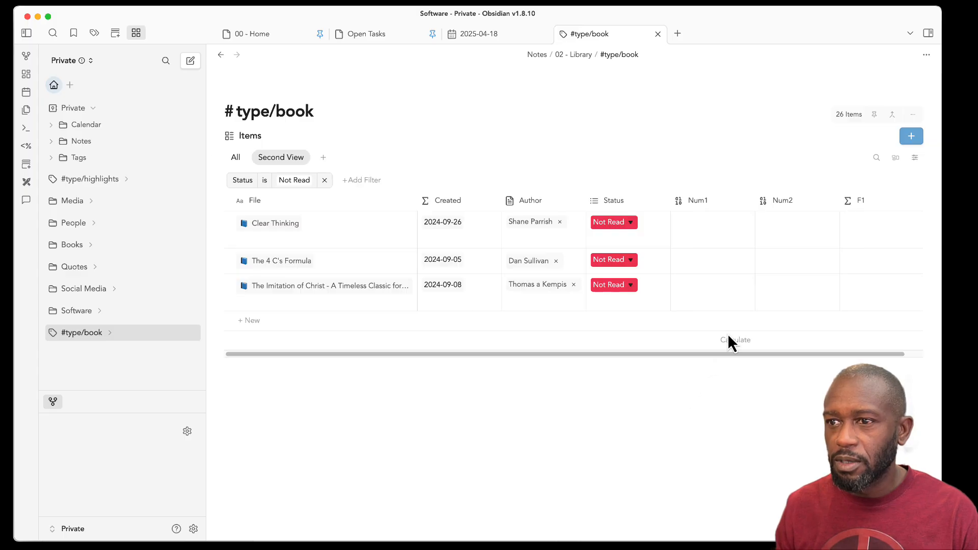
Enter 2 as Num1 and 3 as Num2 for Clear Thinking.
{"action": "left_click", "coordinate": [703, 237]}
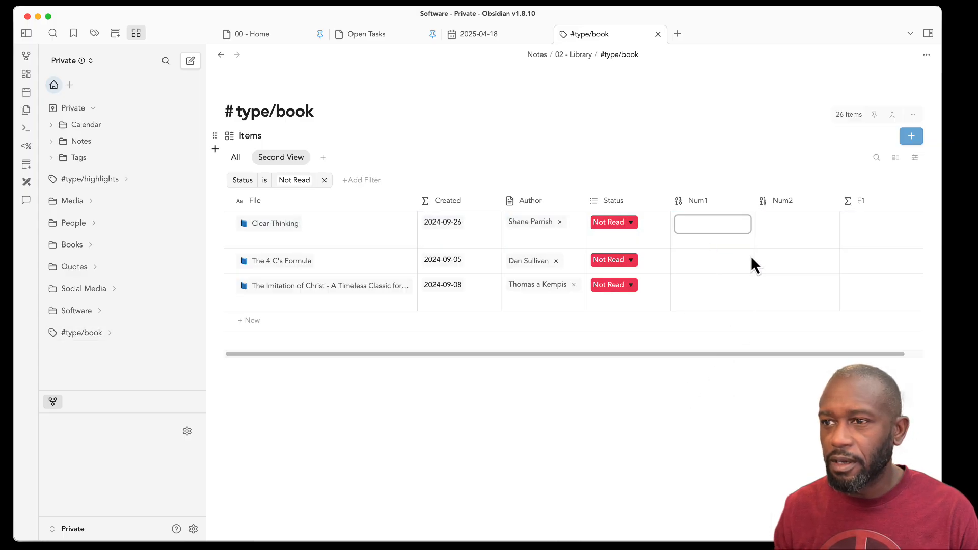
{"action": "type", "text": "2"}
{"action": "left_click", "coordinate": [777, 225]}
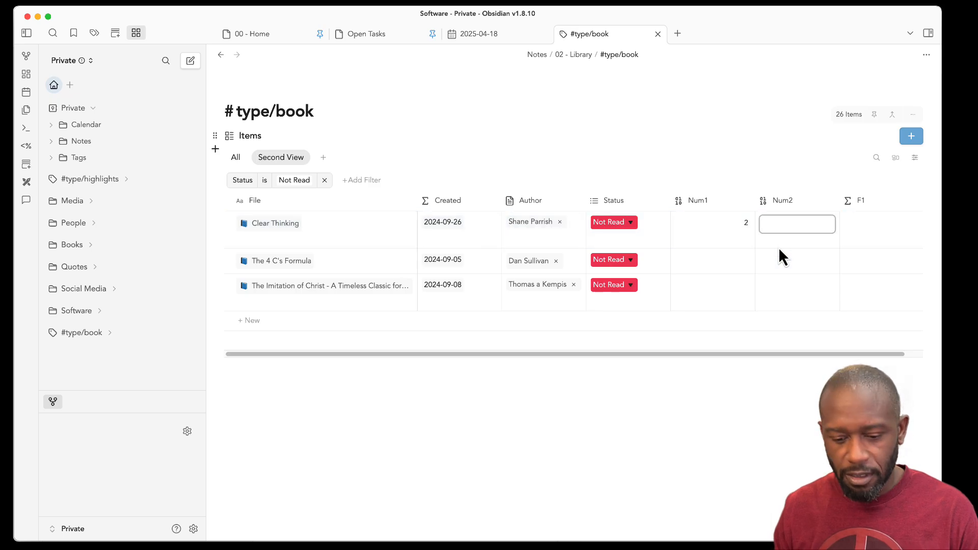
{"action": "type", "text": "3"}
{"action": "key", "text": "Return"}
{"action": "left_click", "coordinate": [753, 283]}
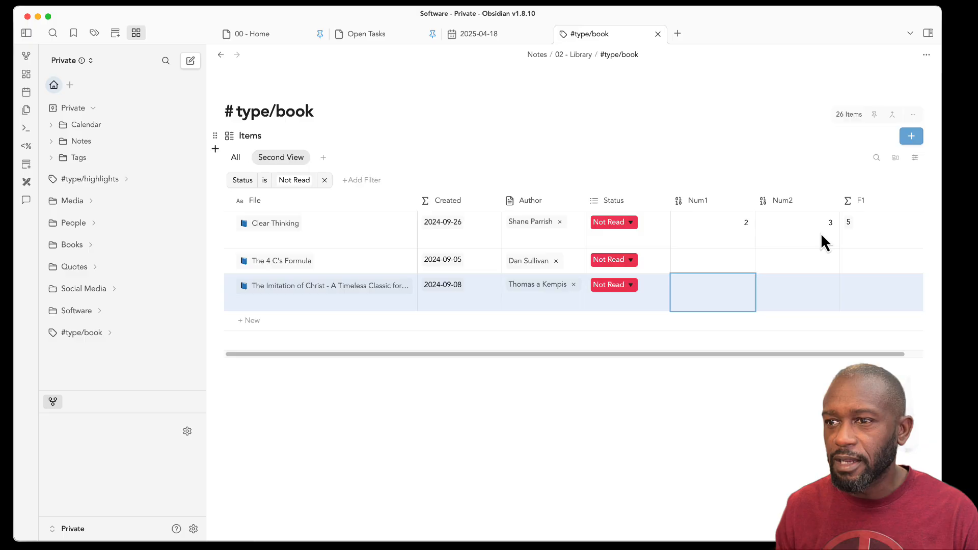
Enter 4 as Num1 and 8 as Num2 for The 4 C's Formula.
{"action": "left_click", "coordinate": [736, 264]}
{"action": "left_click", "coordinate": [736, 264]}
{"action": "type", "text": "4"}
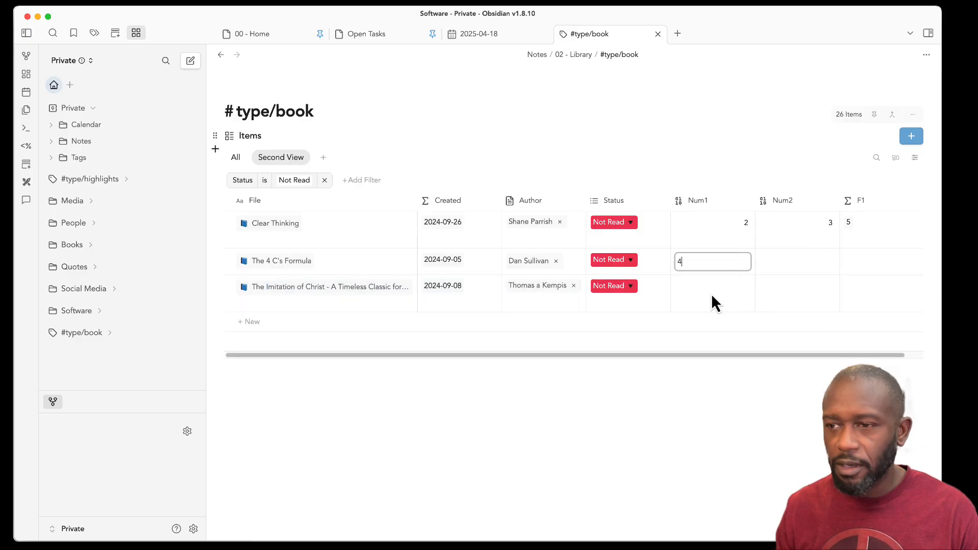
{"action": "key", "text": "Return"}
{"action": "left_click", "coordinate": [780, 262]}
{"action": "left_click", "coordinate": [782, 266]}
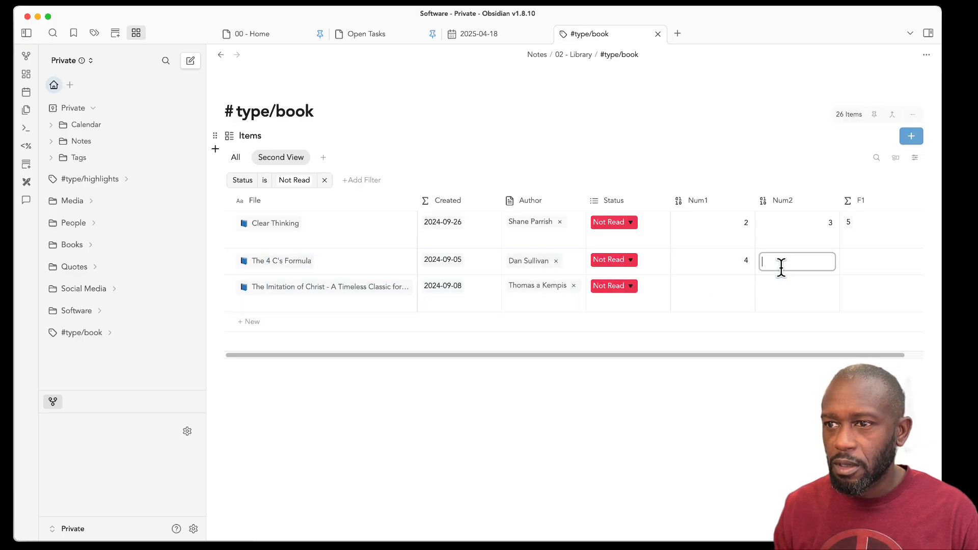
{"action": "type", "text": "8"}
{"action": "key", "text": "Return"}
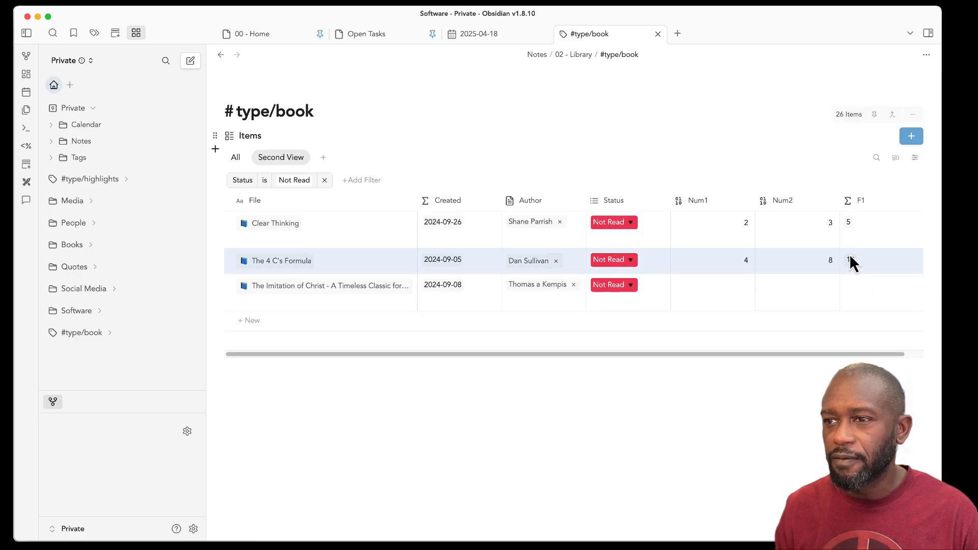
Narrow the Num1 and Num2 columns of the table.
{"action": "left_click", "coordinate": [835, 200]}
{"action": "left_click", "coordinate": [827, 170]}
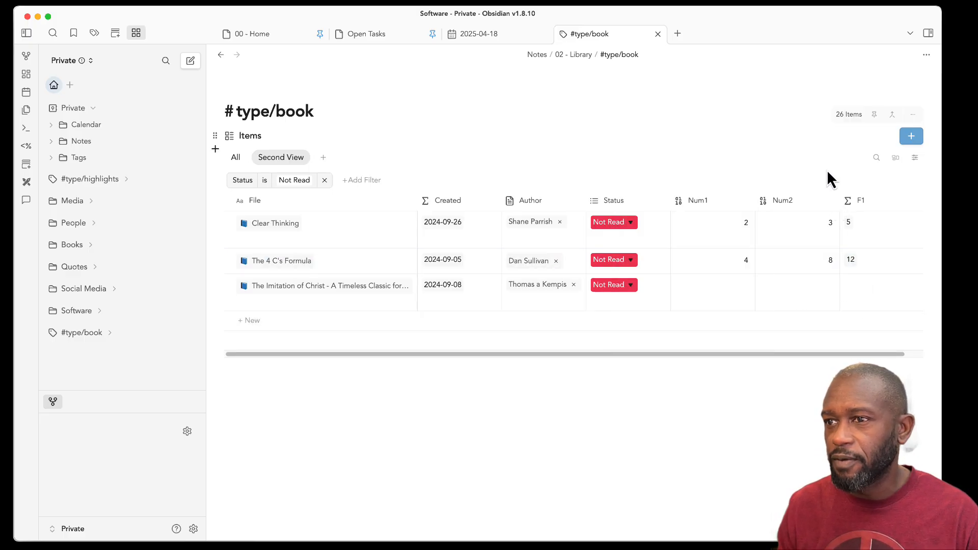
{"action": "left_click_drag", "start_coordinate": [755, 200], "coordinate": [724, 204]}
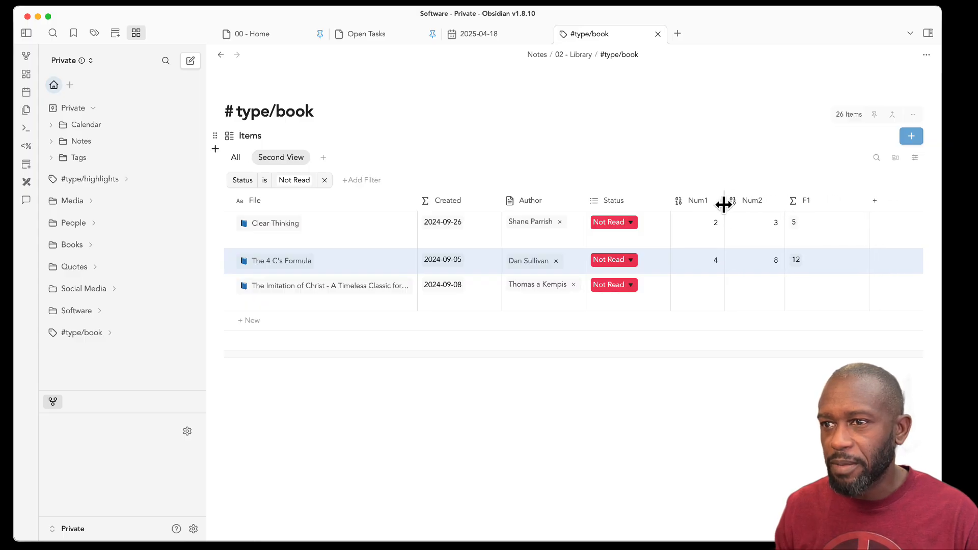
Look through the number formats for the Num1 property, set it to Dollars and close its options.
{"action": "left_click", "coordinate": [689, 201]}
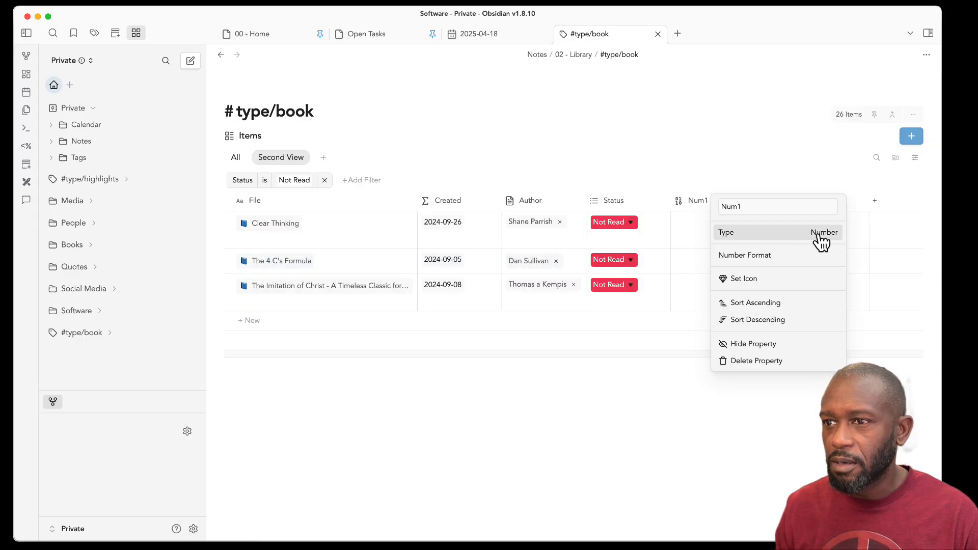
{"action": "left_click", "coordinate": [772, 257]}
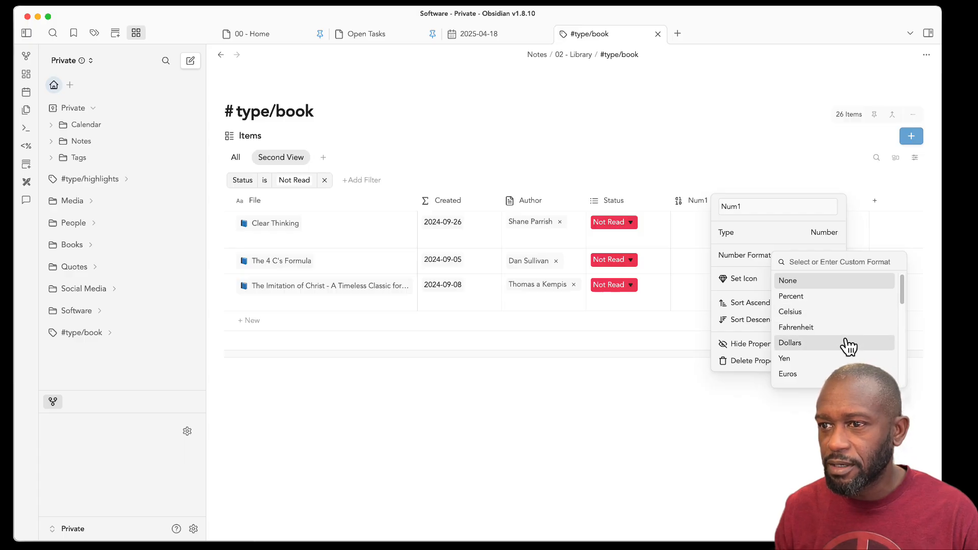
{"action": "scroll", "coordinate": [903, 304], "scroll_direction": "down", "scroll_amount": 4}
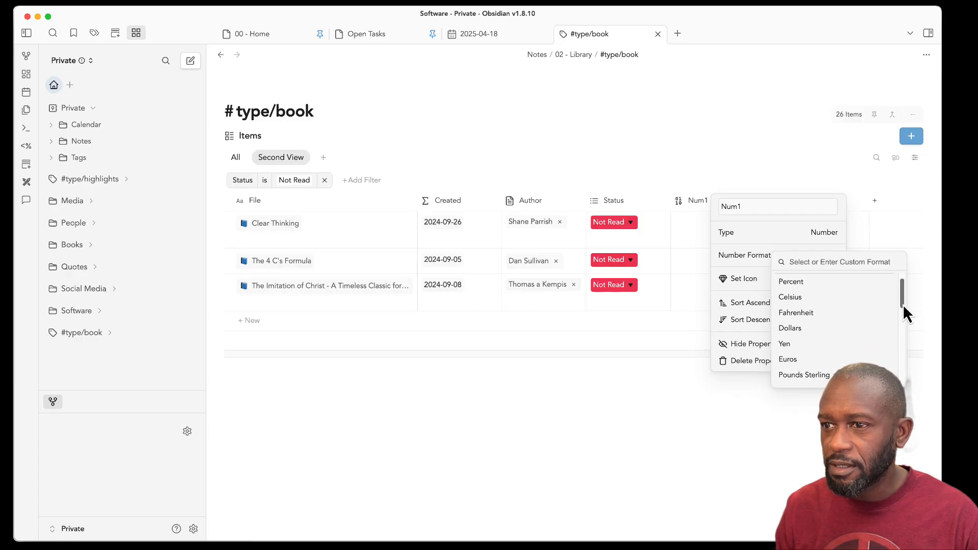
{"action": "left_click_drag", "start_coordinate": [903, 317], "coordinate": [915, 296]}
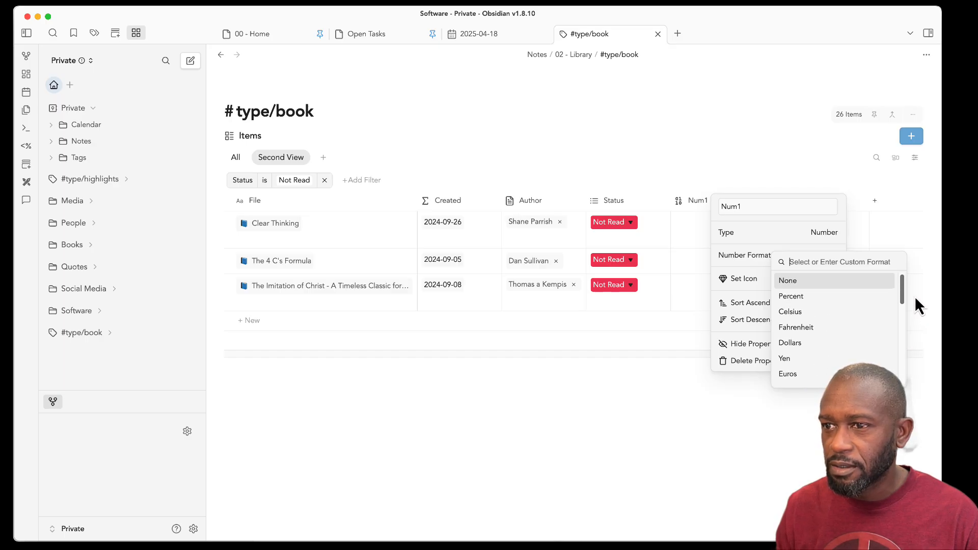
{"action": "left_click", "coordinate": [818, 343]}
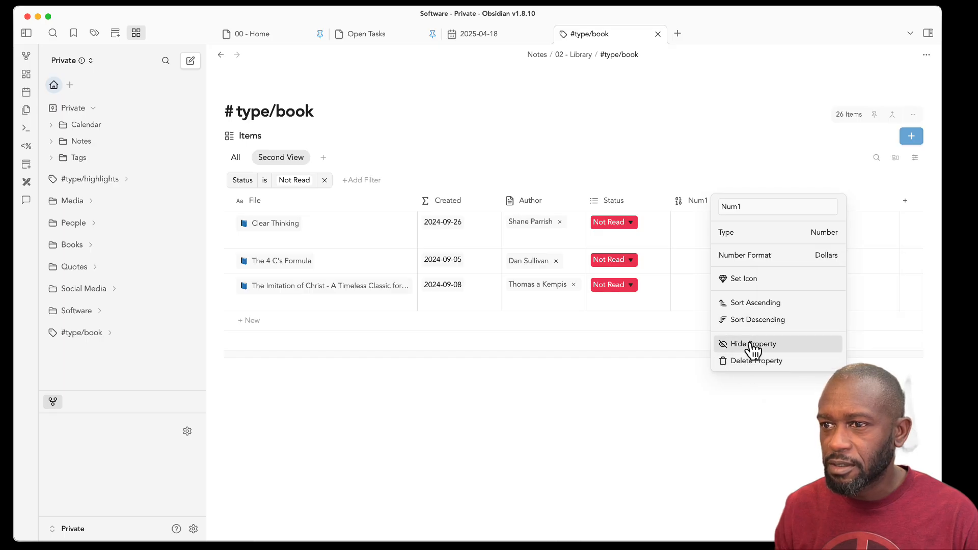
{"action": "left_click", "coordinate": [728, 411]}
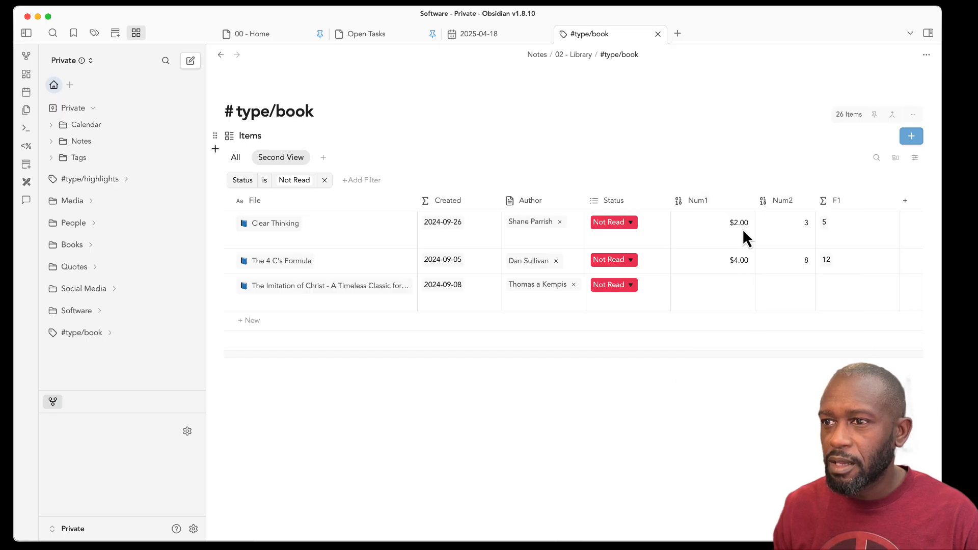
Set the number format of the Num2 property to Dollars and close its options.
{"action": "left_click", "coordinate": [791, 225]}
{"action": "left_click", "coordinate": [784, 201]}
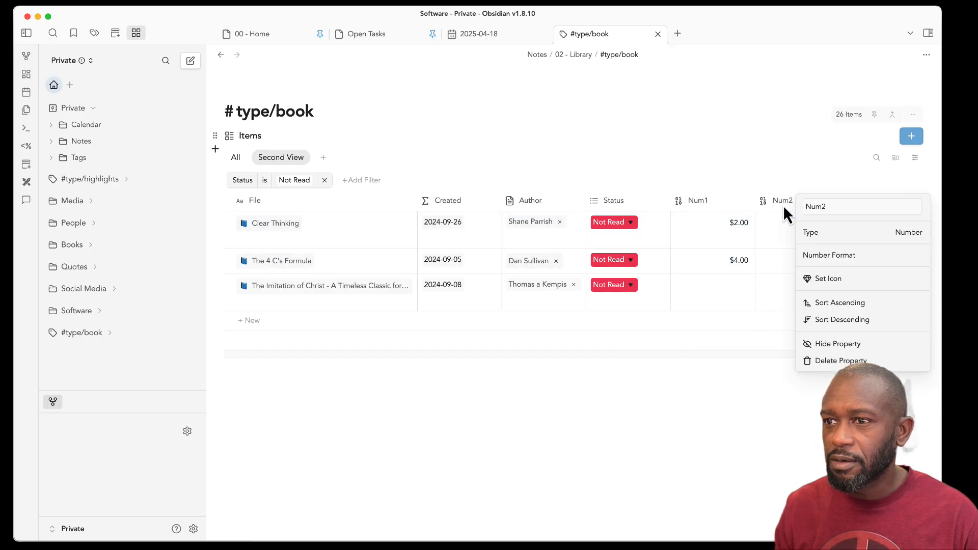
{"action": "left_click", "coordinate": [835, 259]}
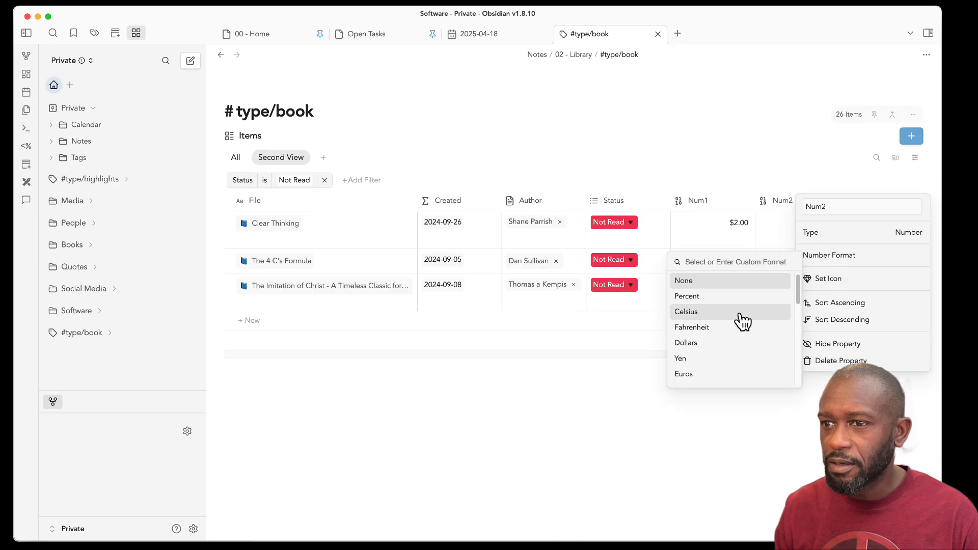
{"action": "left_click", "coordinate": [714, 343]}
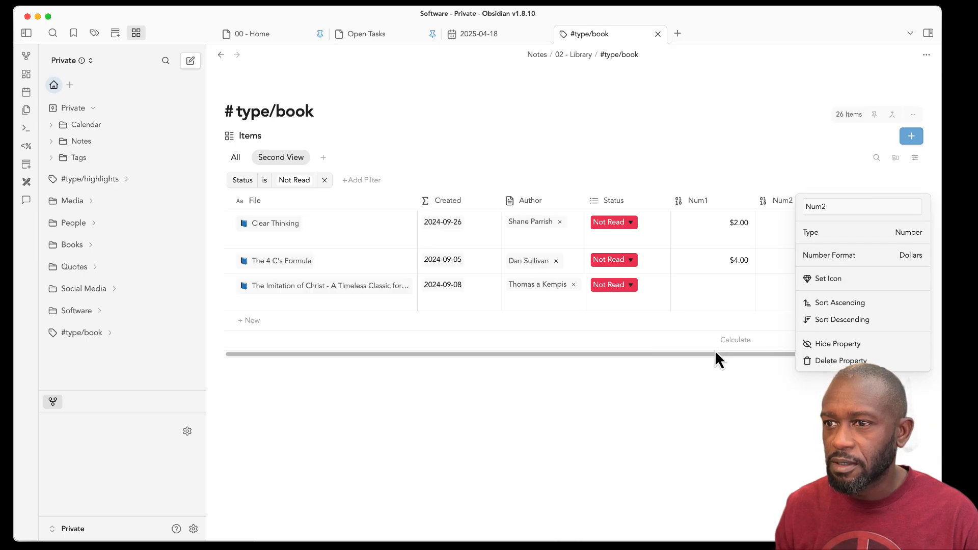
{"action": "left_click", "coordinate": [779, 421]}
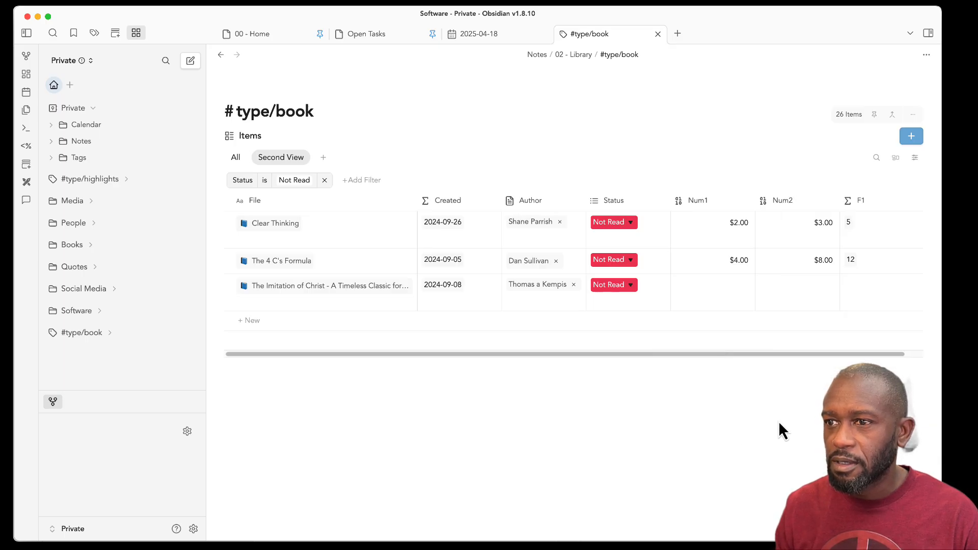
Set the F1 formula's output type to Number with the Dollars number format.
{"action": "left_click", "coordinate": [865, 203]}
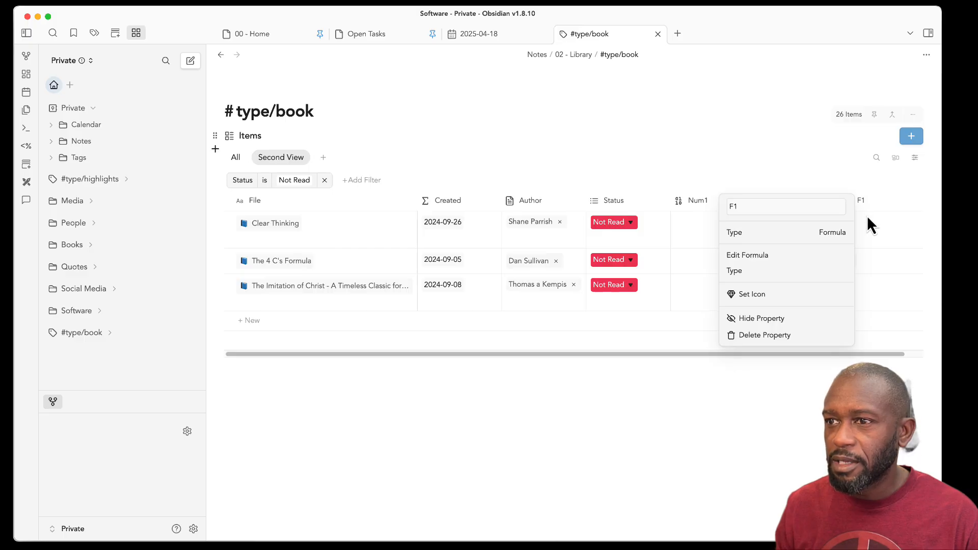
{"action": "left_click", "coordinate": [754, 276]}
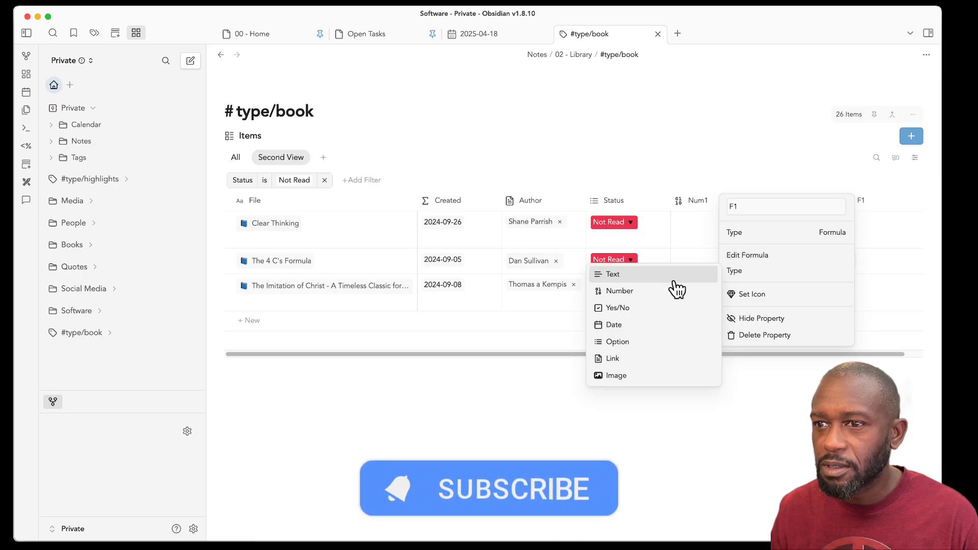
{"action": "left_click", "coordinate": [647, 291]}
{"action": "left_click", "coordinate": [782, 287]}
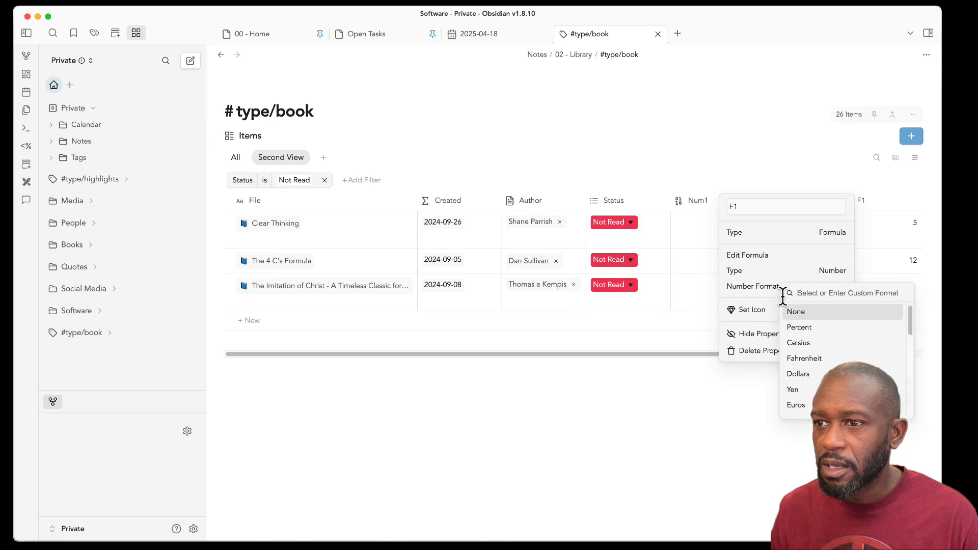
{"action": "left_click", "coordinate": [818, 374]}
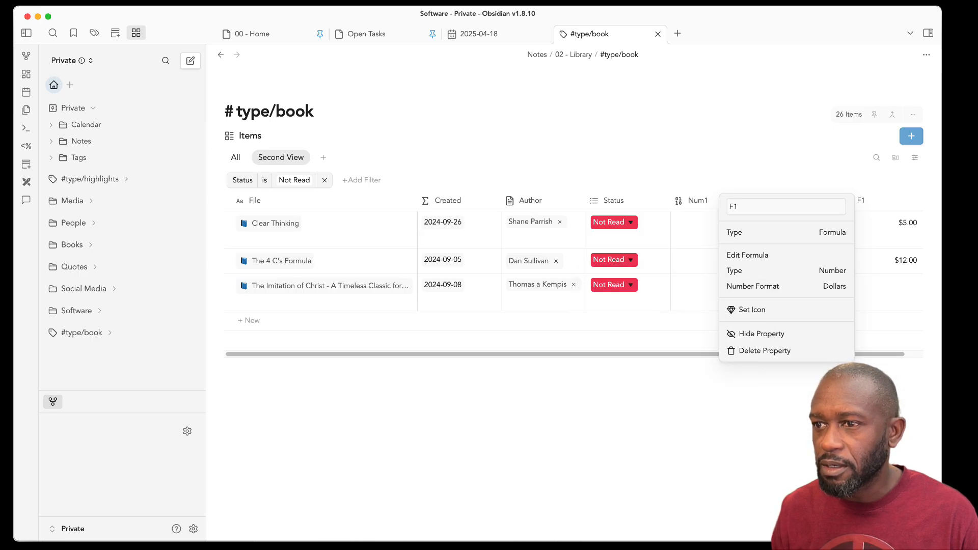
{"action": "left_click", "coordinate": [919, 315]}
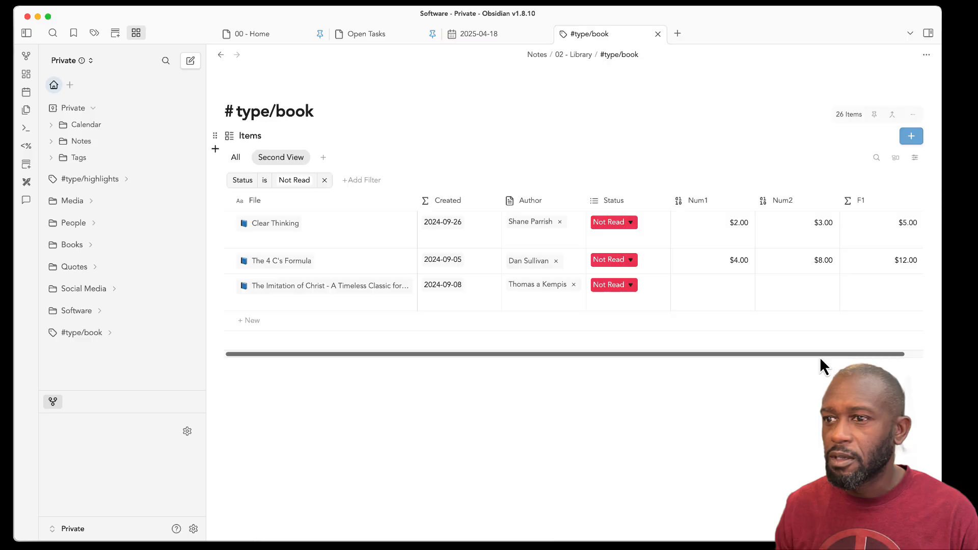
Add a Sum calculation beneath each of the Num1, Num2 and F1 columns.
{"action": "left_click_drag", "start_coordinate": [820, 357], "coordinate": [834, 356]}
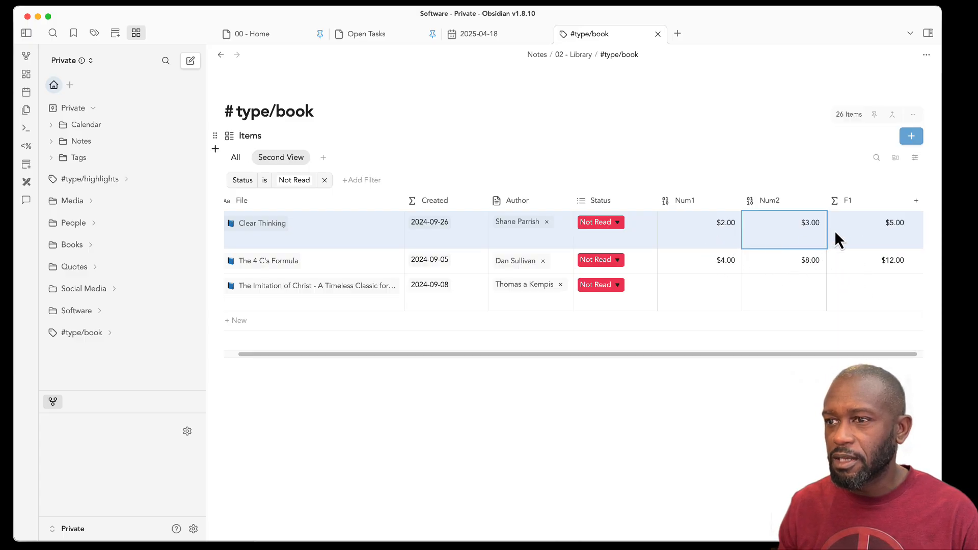
{"action": "left_click", "coordinate": [715, 318]}
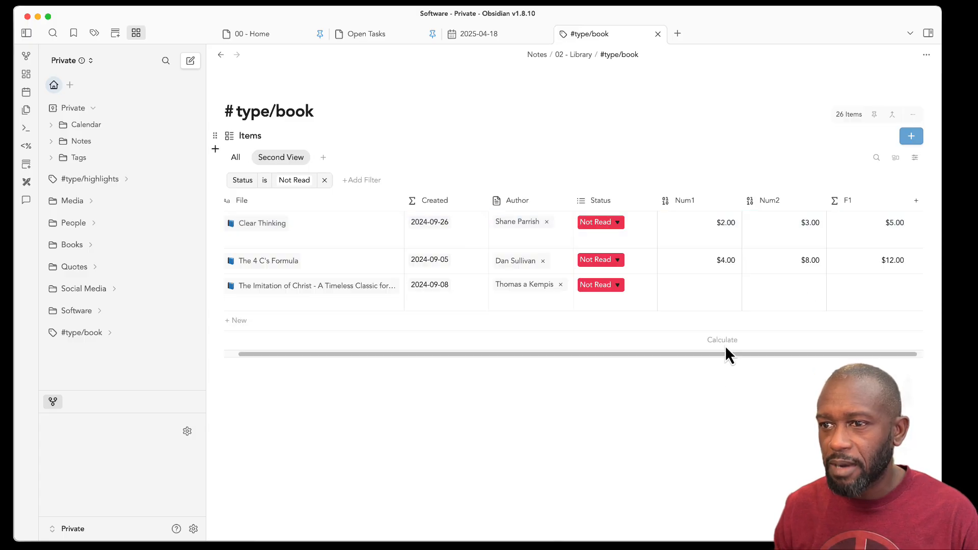
{"action": "left_click", "coordinate": [723, 340]}
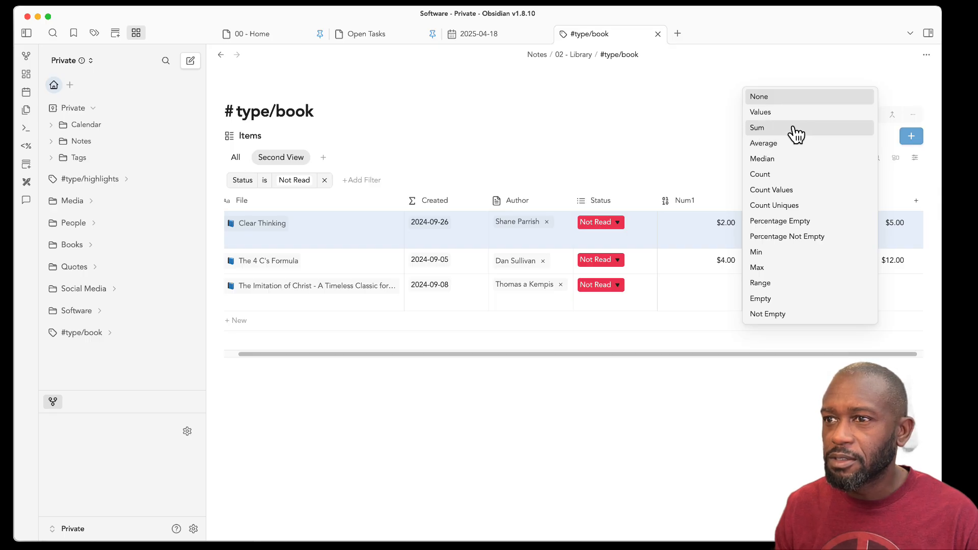
{"action": "left_click", "coordinate": [774, 127]}
{"action": "left_click", "coordinate": [821, 340]}
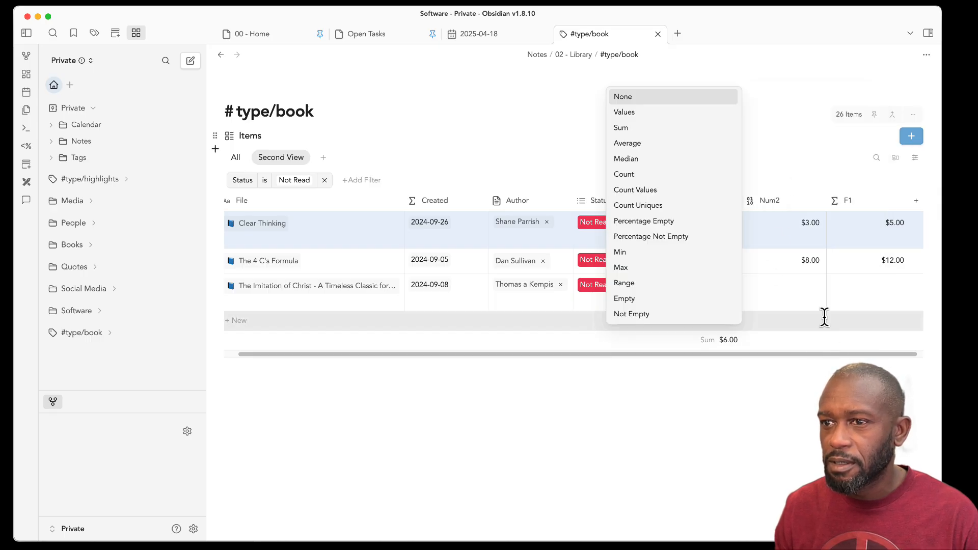
{"action": "left_click", "coordinate": [659, 129]}
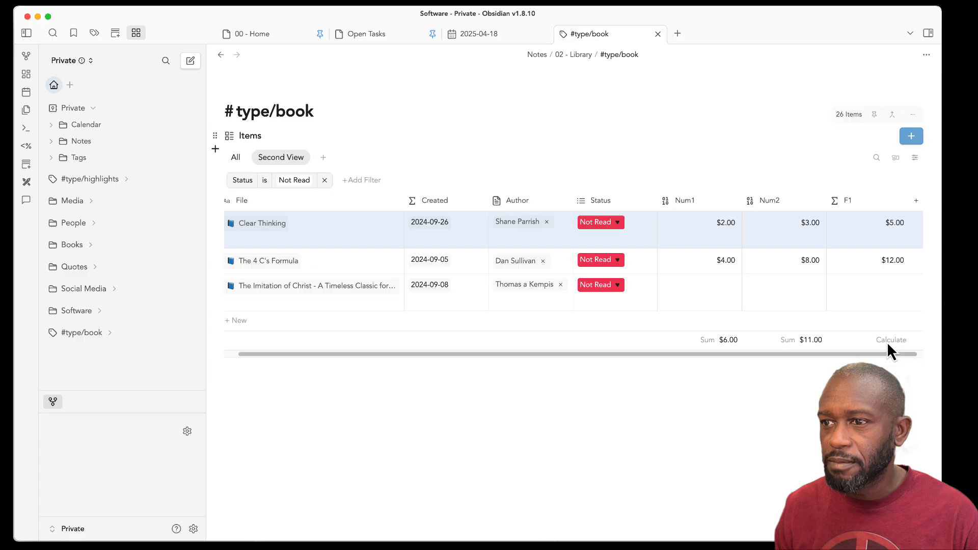
{"action": "left_click", "coordinate": [889, 340]}
{"action": "left_click", "coordinate": [732, 130]}
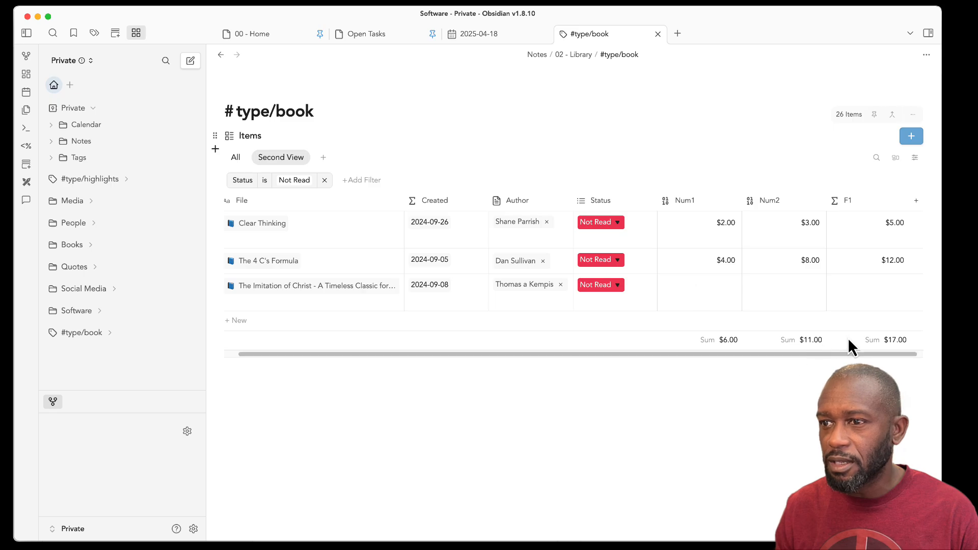
{"action": "left_click_drag", "start_coordinate": [804, 353], "coordinate": [755, 353]}
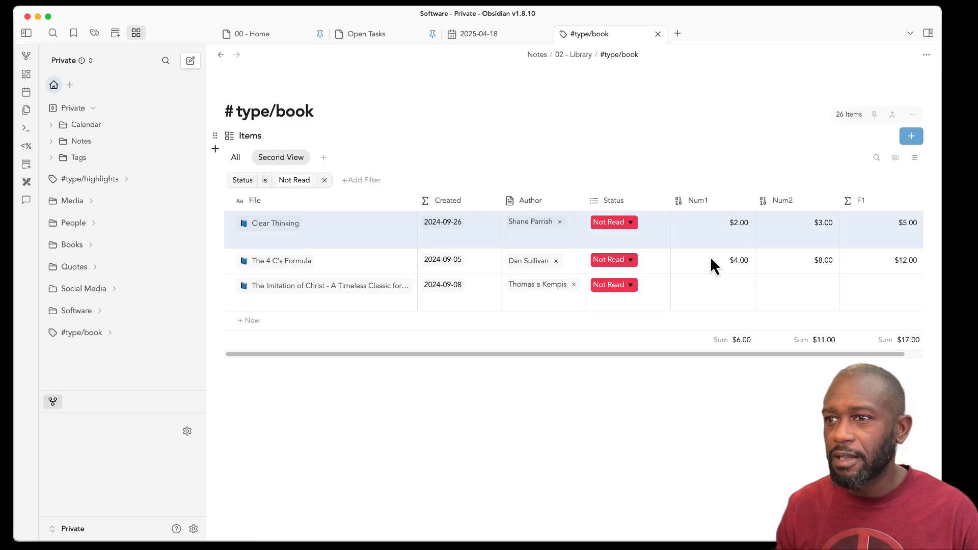
{"action": "left_click_drag", "start_coordinate": [818, 356], "coordinate": [770, 354]}
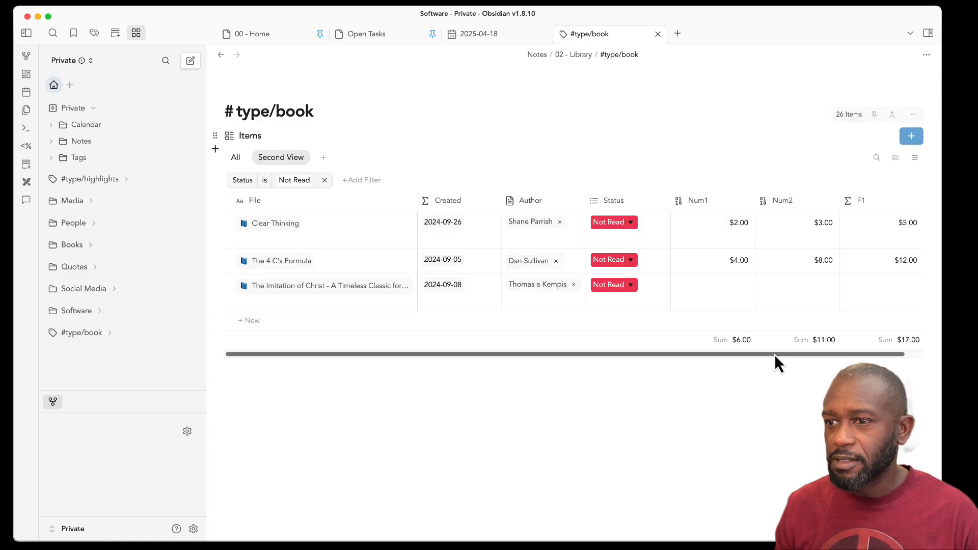
{"action": "left_click_drag", "start_coordinate": [775, 355], "coordinate": [803, 357]}
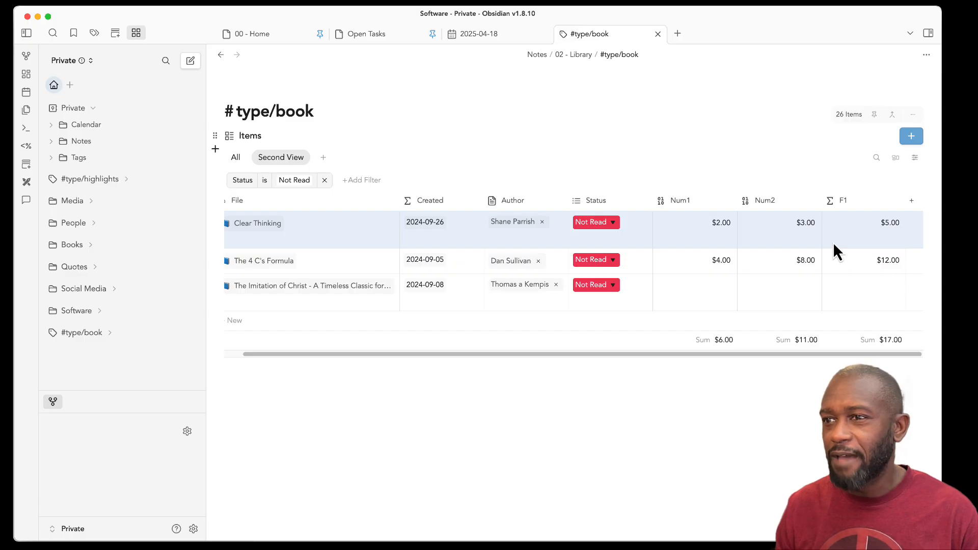
{"action": "left_click", "coordinate": [709, 159]}
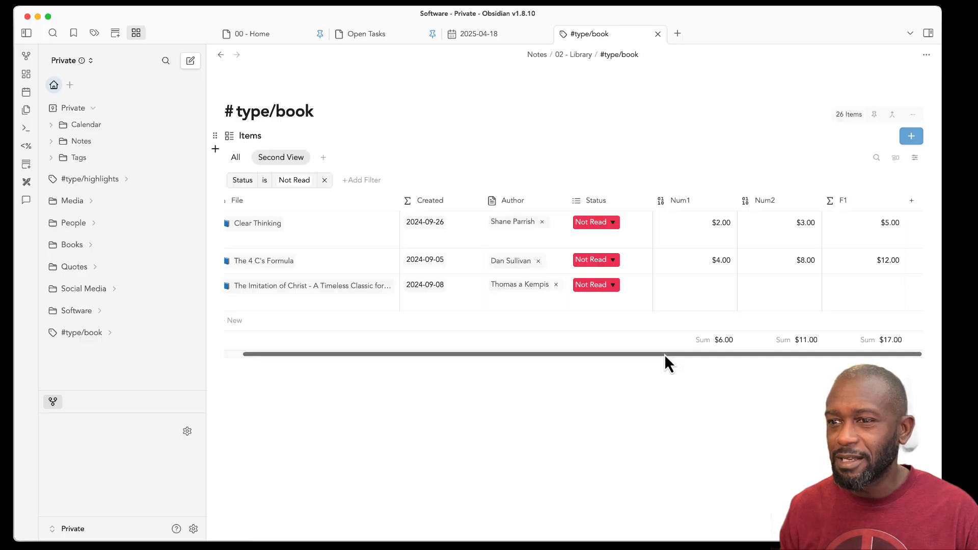
{"action": "left_click", "coordinate": [570, 354]}
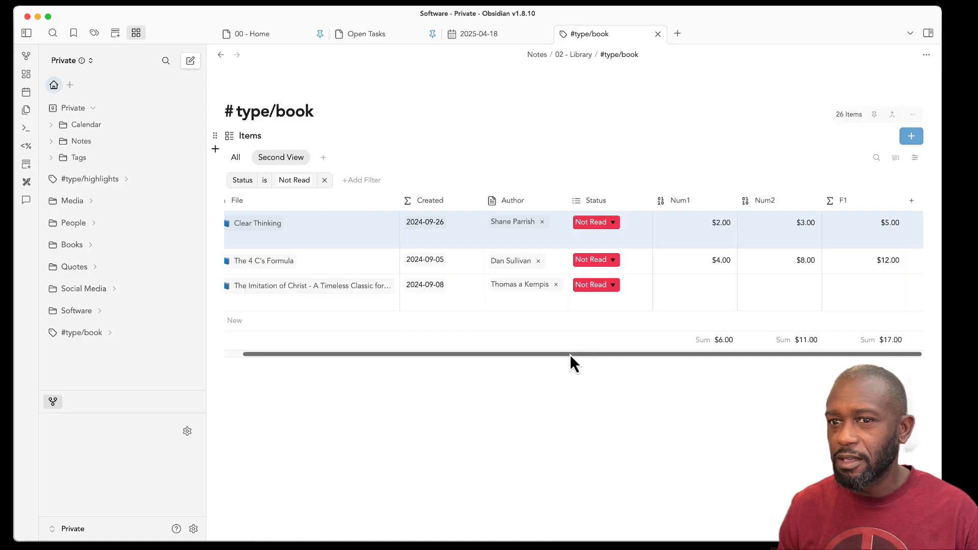
{"action": "left_click_drag", "start_coordinate": [570, 354], "coordinate": [515, 362]}
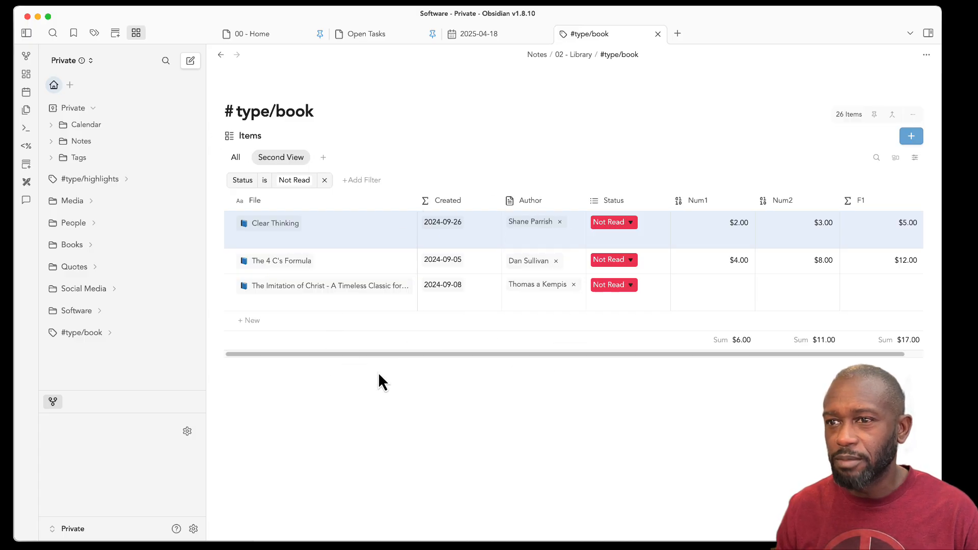
{"action": "left_click_drag", "start_coordinate": [391, 354], "coordinate": [474, 356]}
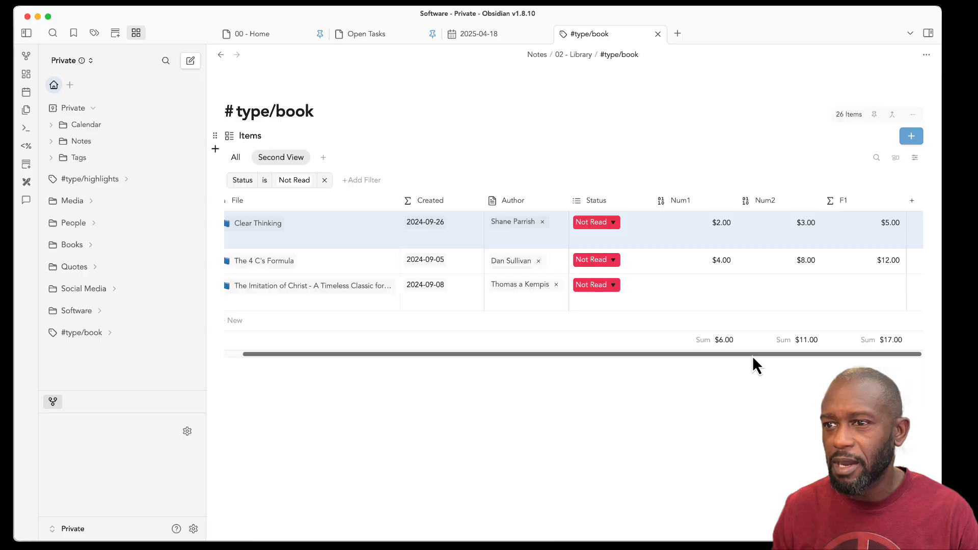
{"action": "left_click_drag", "start_coordinate": [753, 355], "coordinate": [714, 356]}
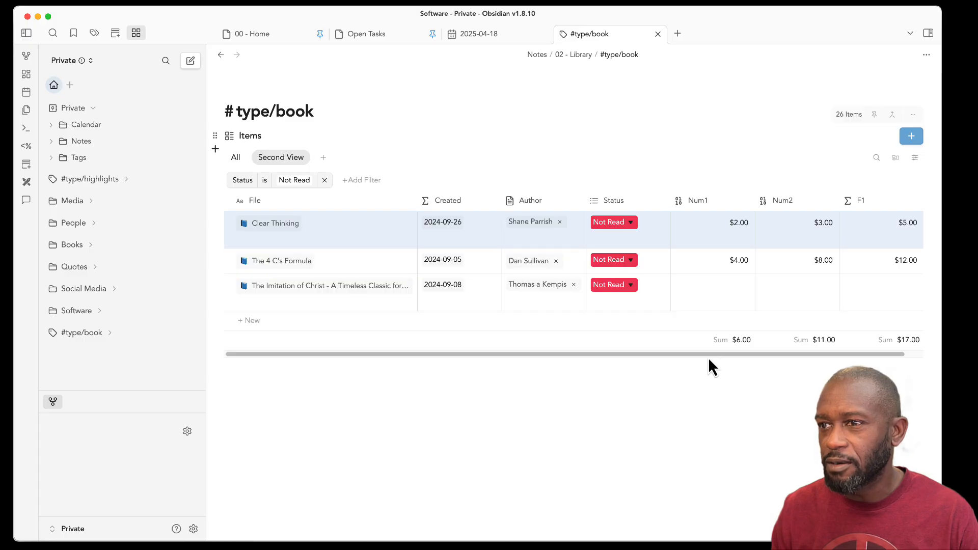
{"action": "left_click", "coordinate": [487, 406]}
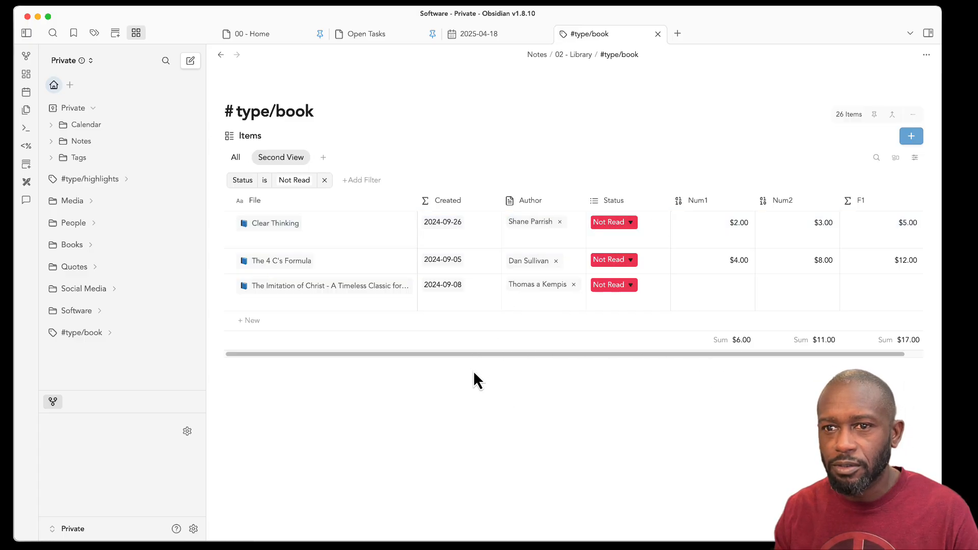
Switch to The Lab vault and look through the Dashboard space in the archive folder.
{"action": "left_click", "coordinate": [74, 529]}
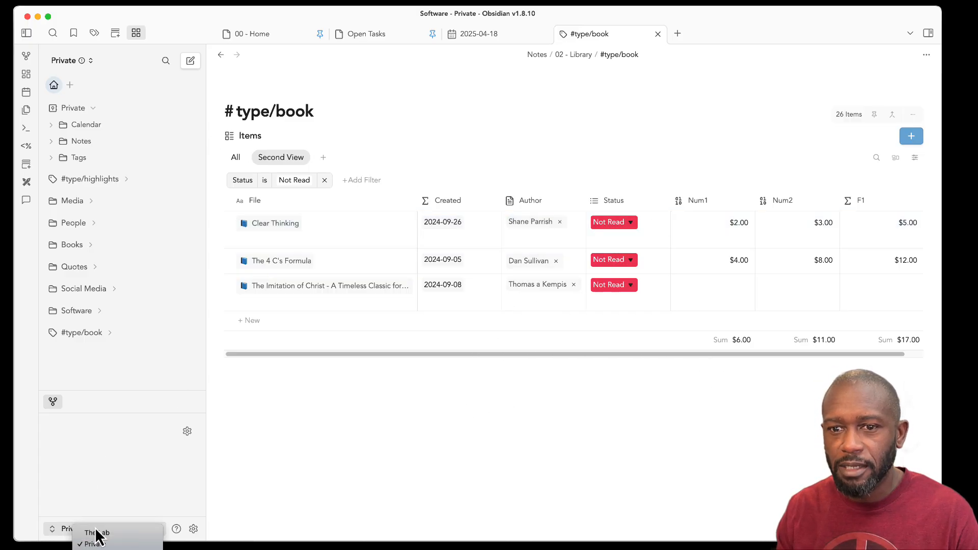
{"action": "left_click", "coordinate": [328, 442]}
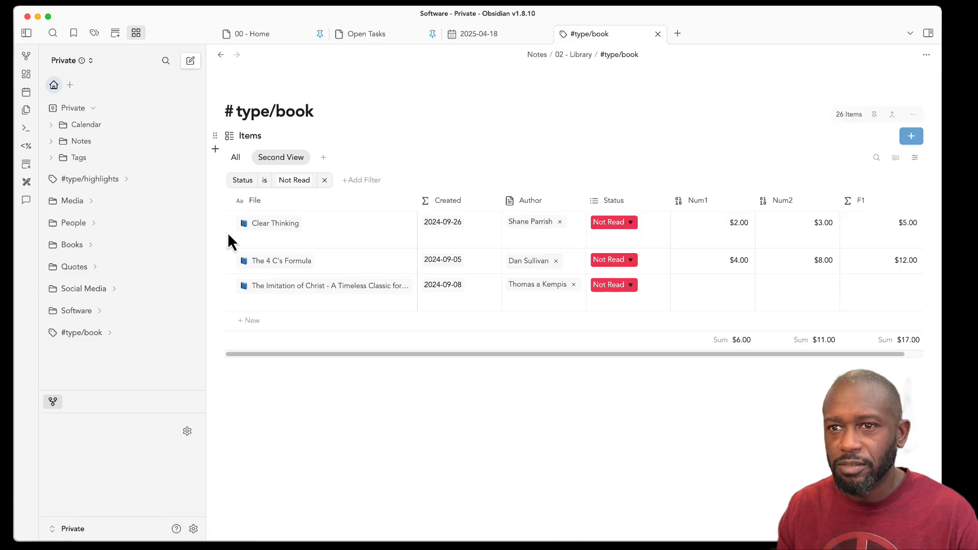
{"action": "left_click", "coordinate": [73, 530]}
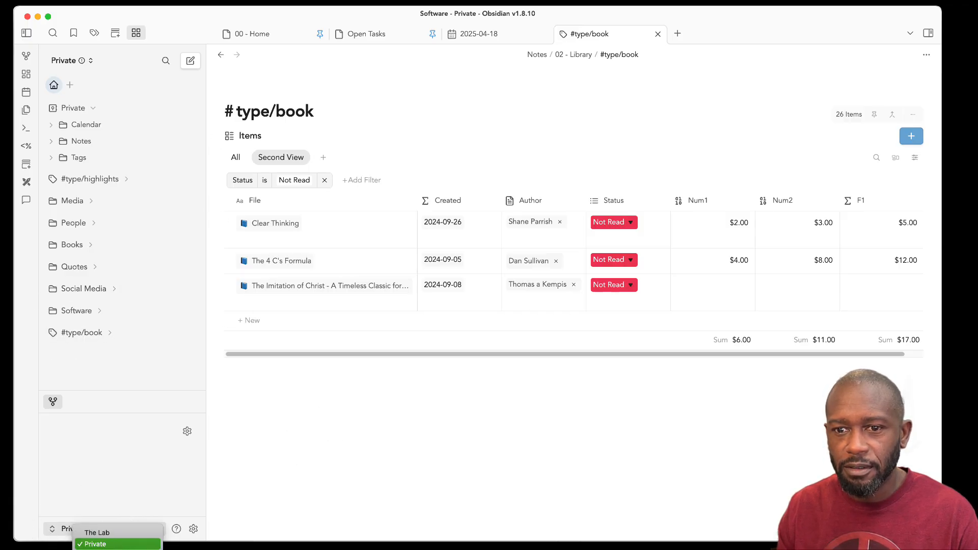
{"action": "left_click", "coordinate": [115, 534]}
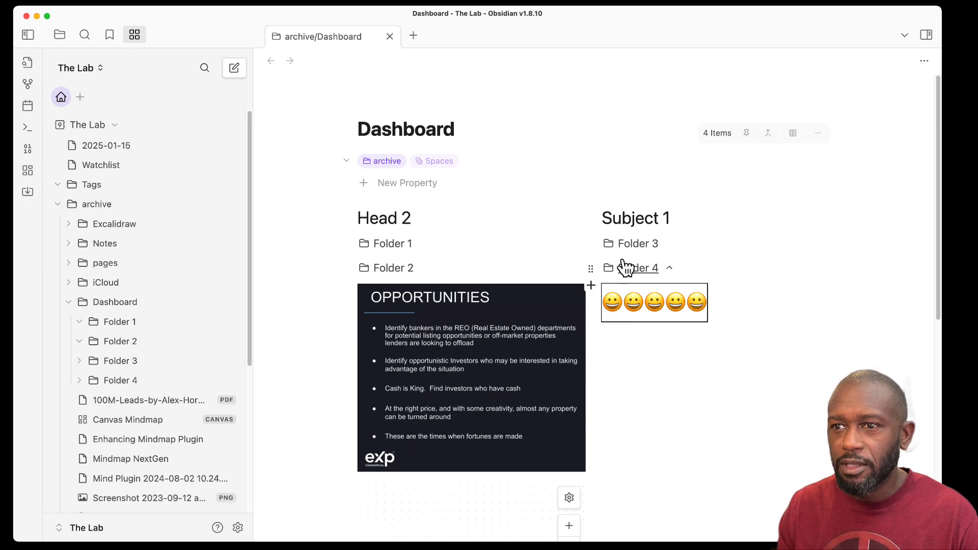
{"action": "left_click", "coordinate": [112, 301]}
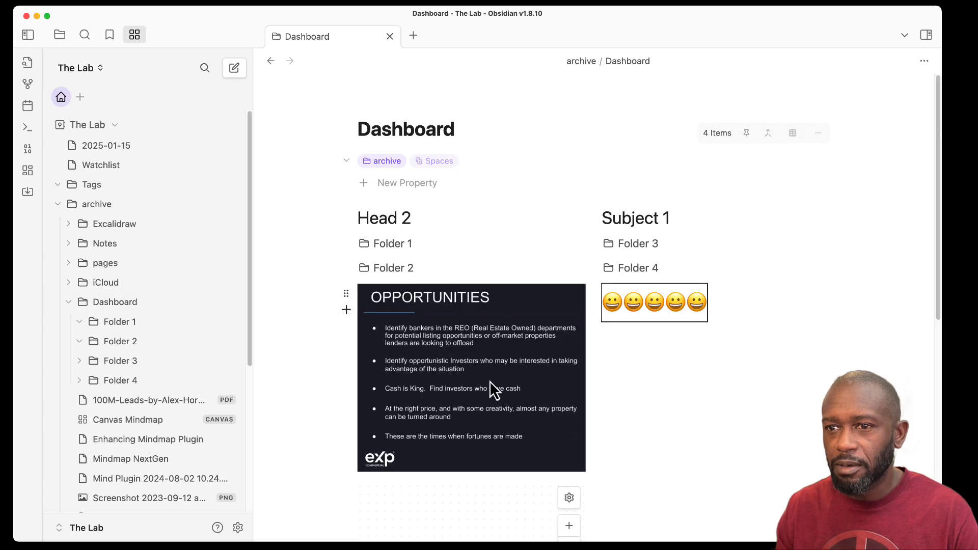
{"action": "scroll", "coordinate": [505, 357], "scroll_direction": "down", "scroll_amount": 5}
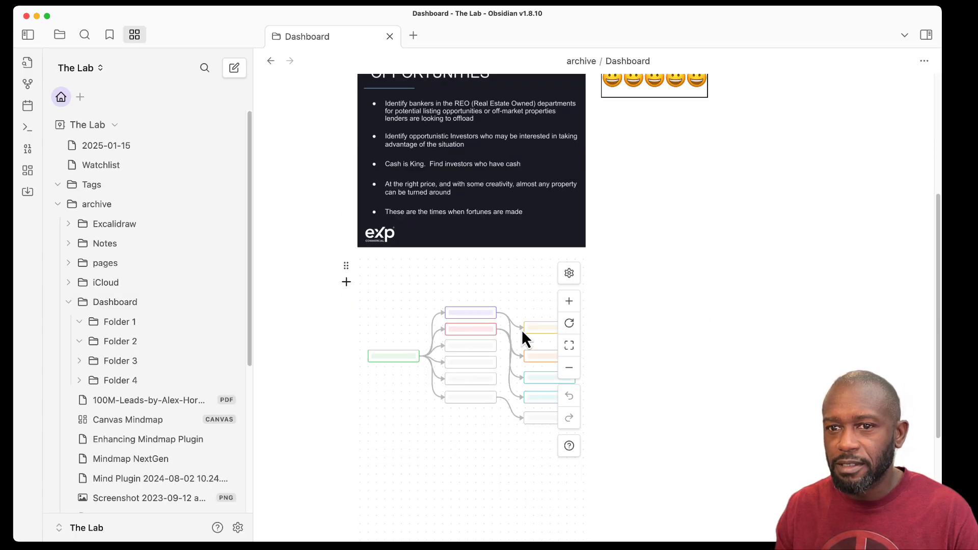
Open the iCloud space in the archive folder and display its items in List, Table and finally Board view.
{"action": "left_click", "coordinate": [106, 282]}
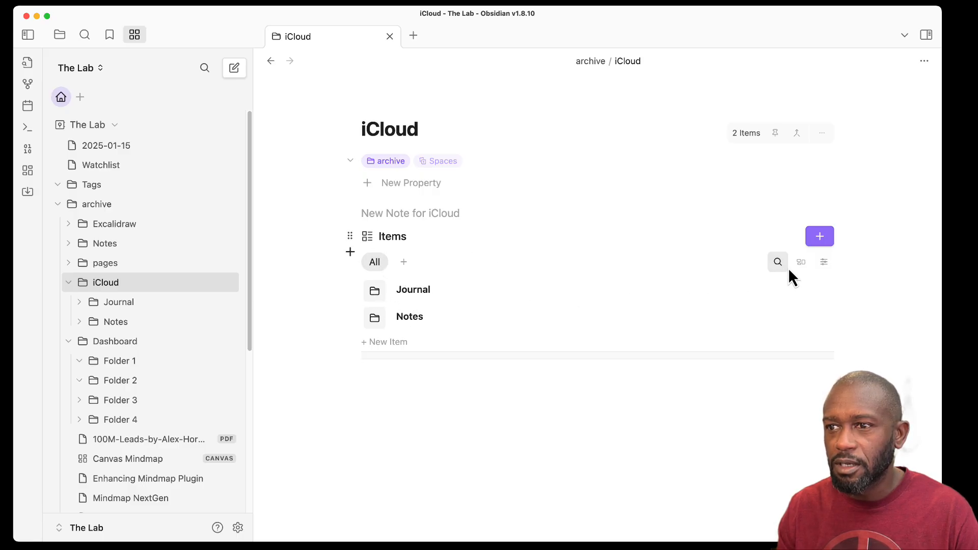
{"action": "left_click", "coordinate": [802, 263]}
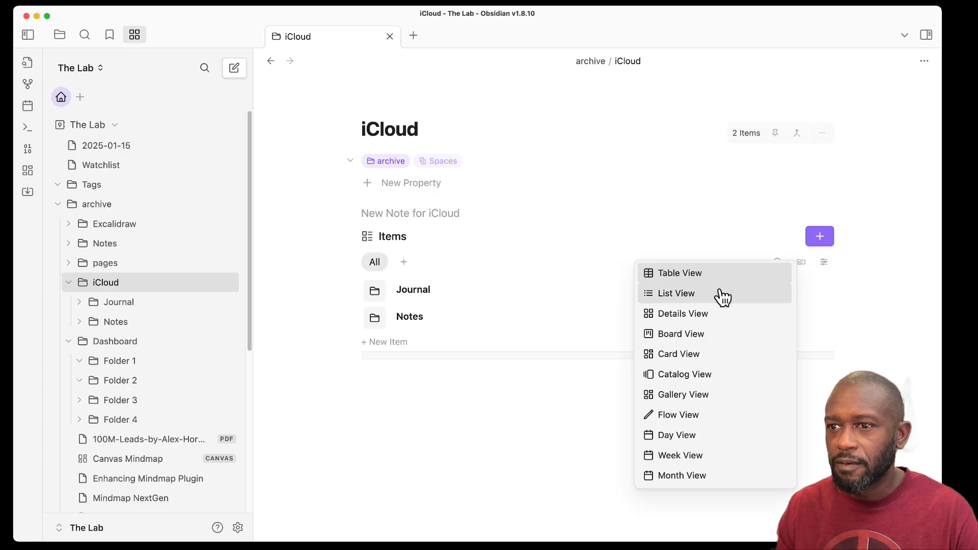
{"action": "left_click", "coordinate": [722, 296]}
{"action": "left_click", "coordinate": [801, 263]}
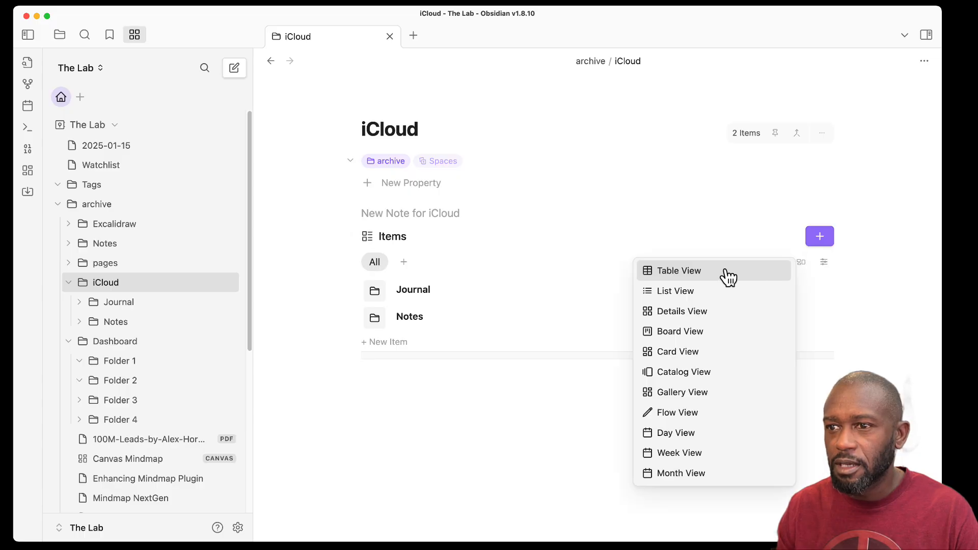
{"action": "left_click", "coordinate": [726, 278]}
{"action": "left_click", "coordinate": [807, 262]}
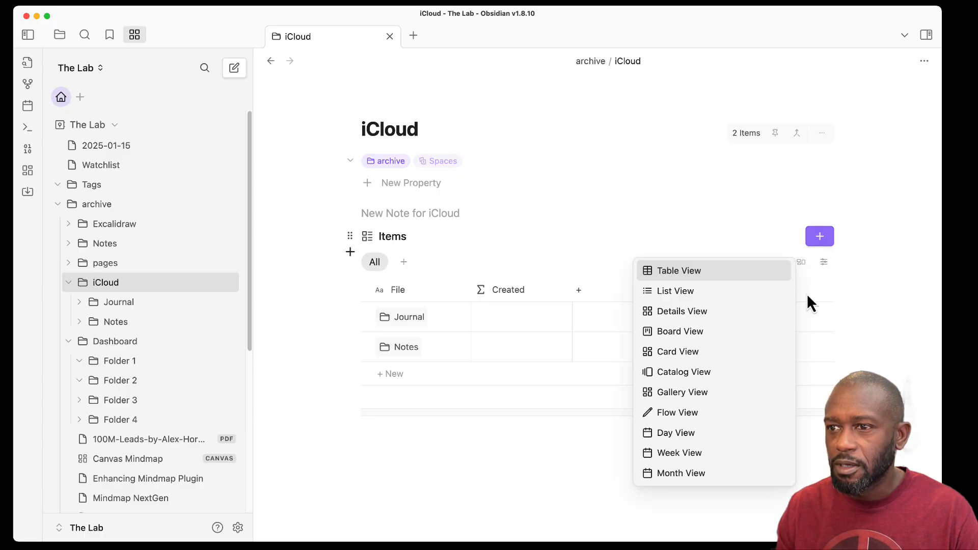
{"action": "left_click", "coordinate": [720, 332]}
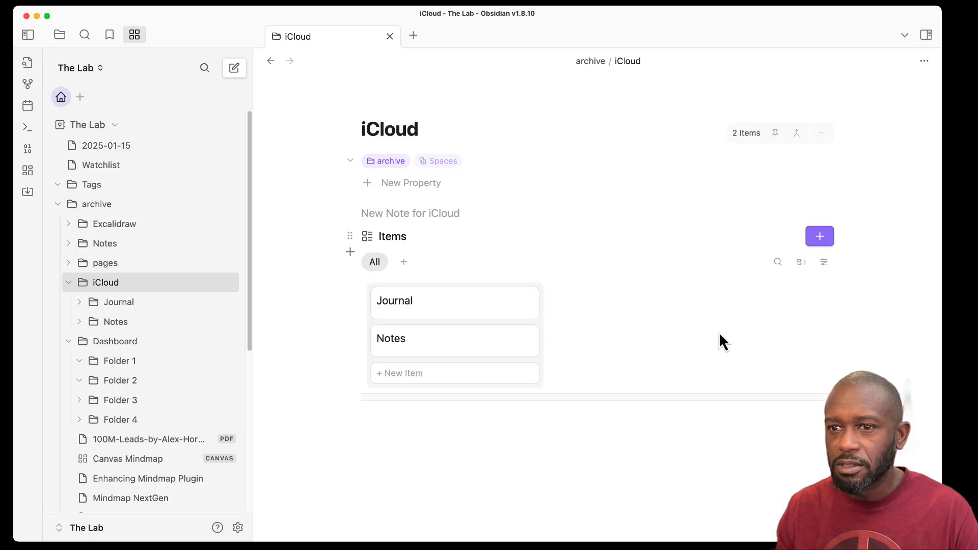
Delete the Items block from the iCloud space and create an empty note for the space.
{"action": "left_click", "coordinate": [800, 264]}
{"action": "left_click", "coordinate": [662, 265]}
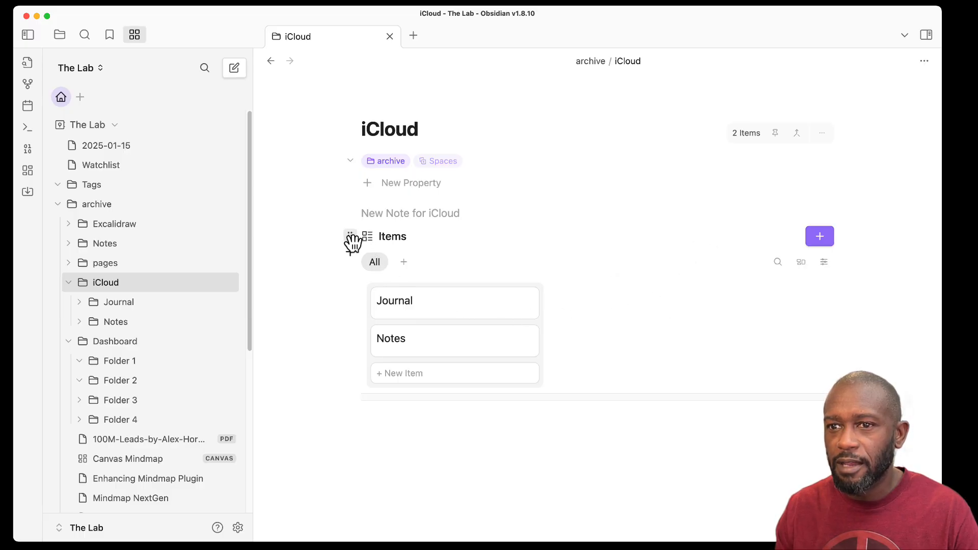
{"action": "left_click", "coordinate": [350, 237]}
{"action": "left_click", "coordinate": [499, 204]}
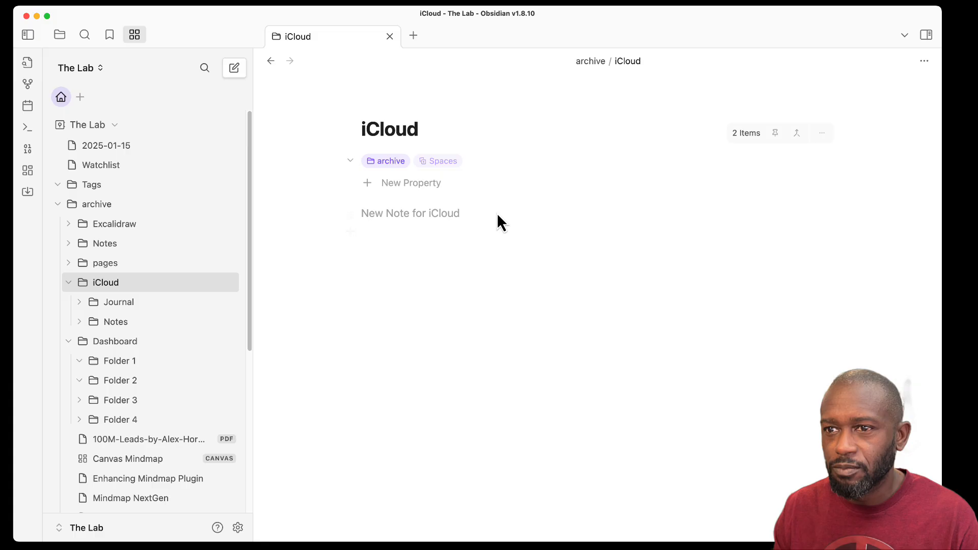
{"action": "left_click", "coordinate": [454, 213]}
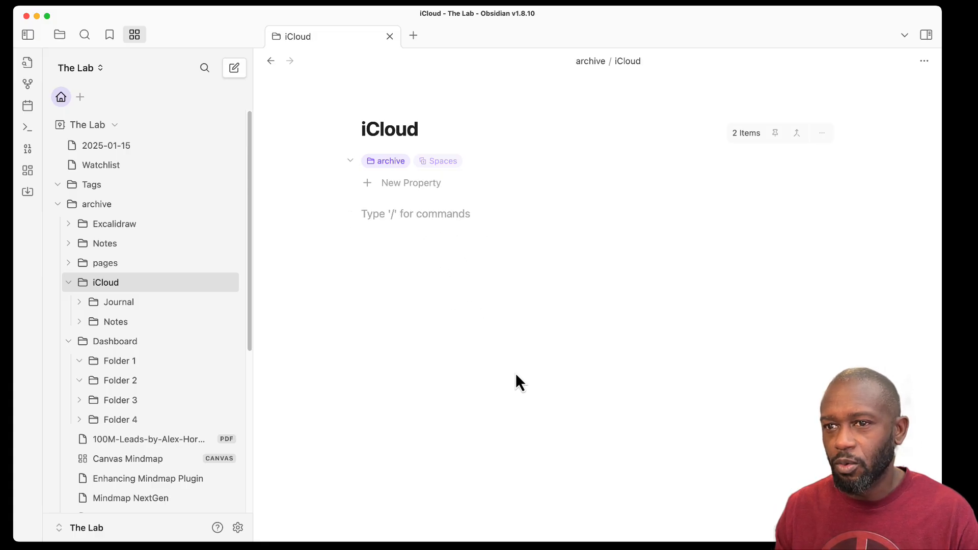
Insert a Table View block of the space's items beneath the empty note in the iCloud space.
{"action": "left_click", "coordinate": [122, 341]}
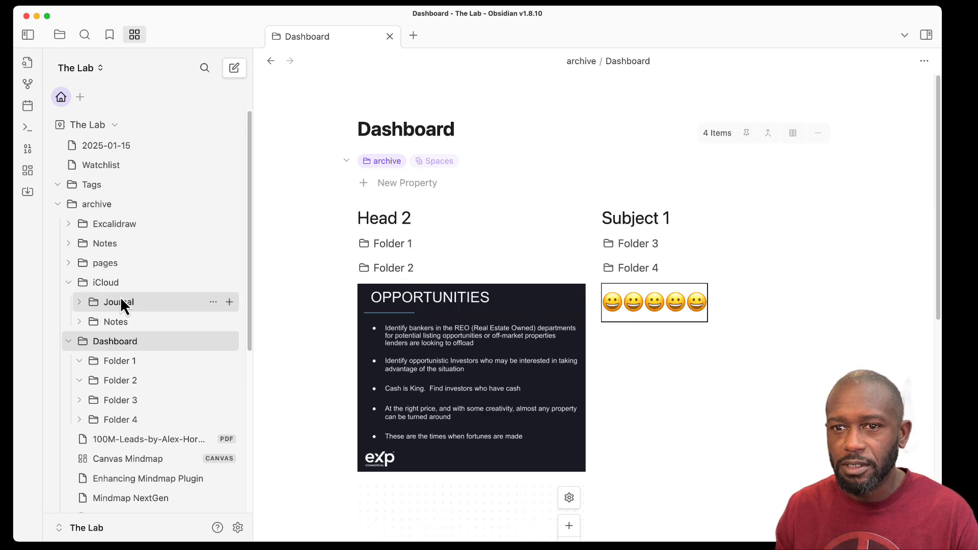
{"action": "left_click", "coordinate": [109, 283]}
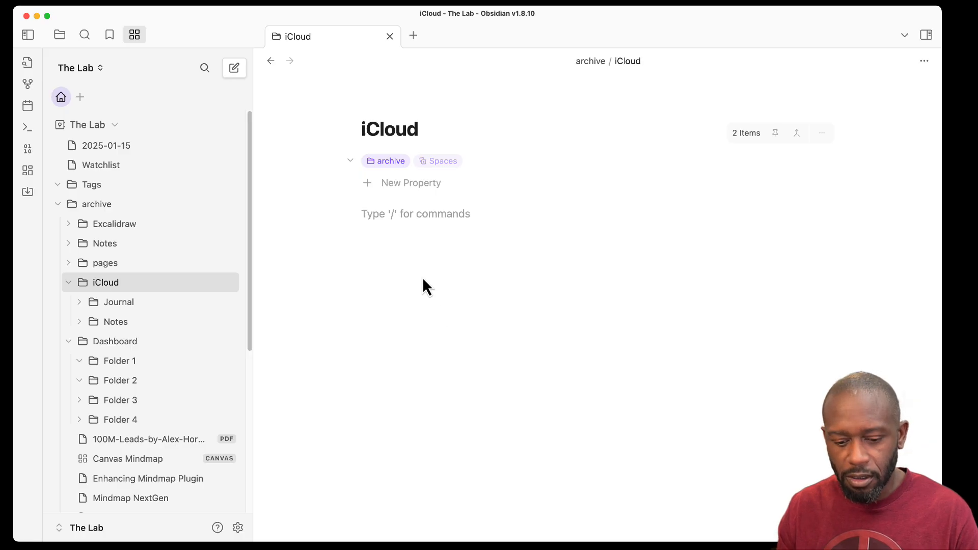
{"action": "left_click", "coordinate": [349, 216]}
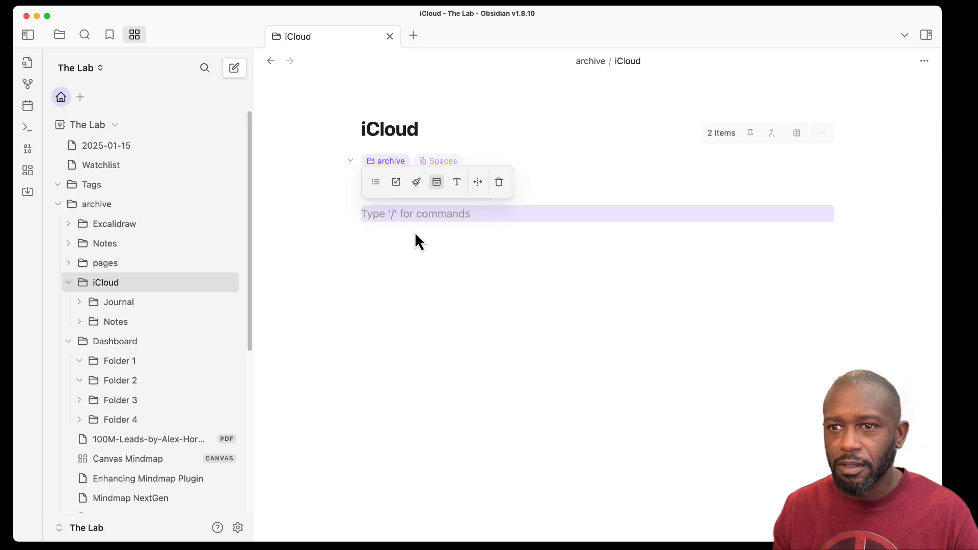
{"action": "left_click", "coordinate": [377, 183]}
{"action": "left_click", "coordinate": [349, 238]}
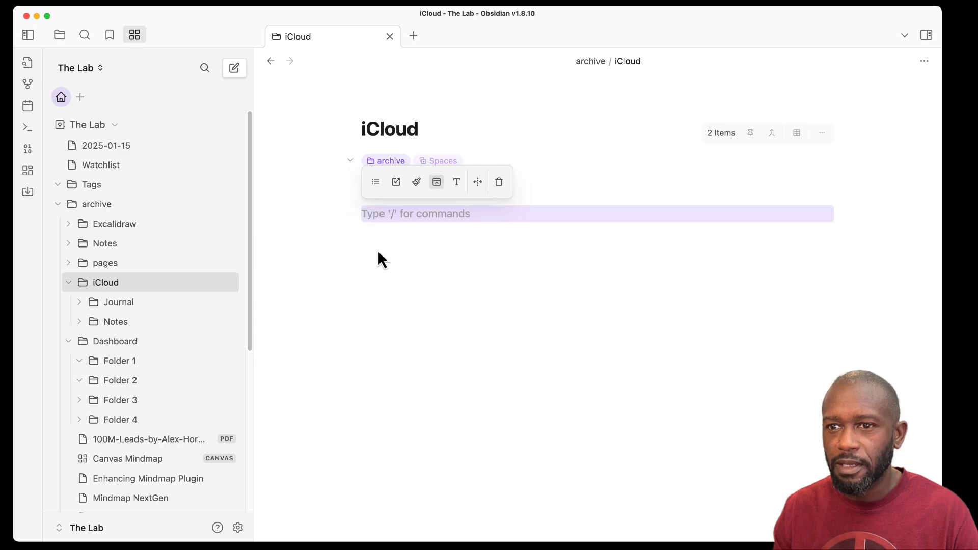
{"action": "left_click", "coordinate": [350, 232]}
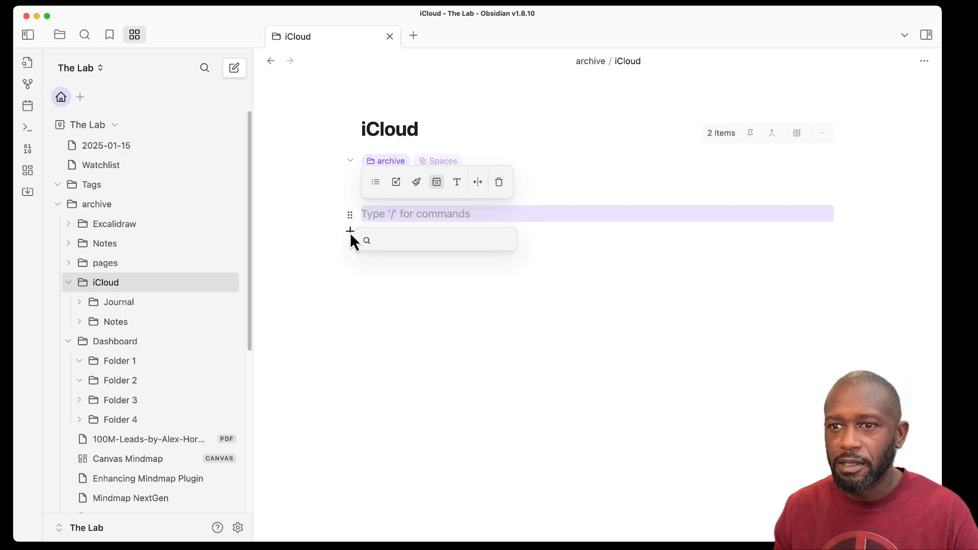
{"action": "mouse_move", "coordinate": [408, 329]}
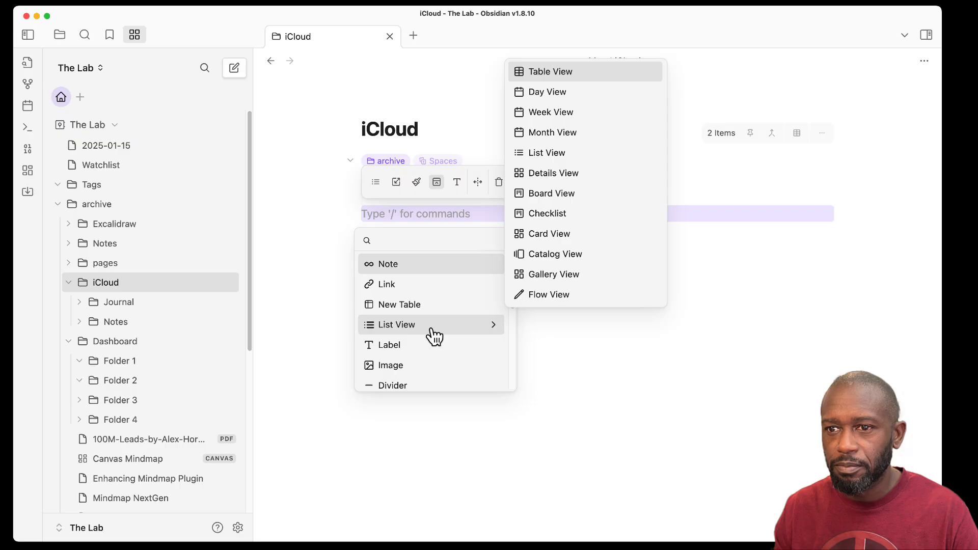
{"action": "left_click", "coordinate": [568, 75]}
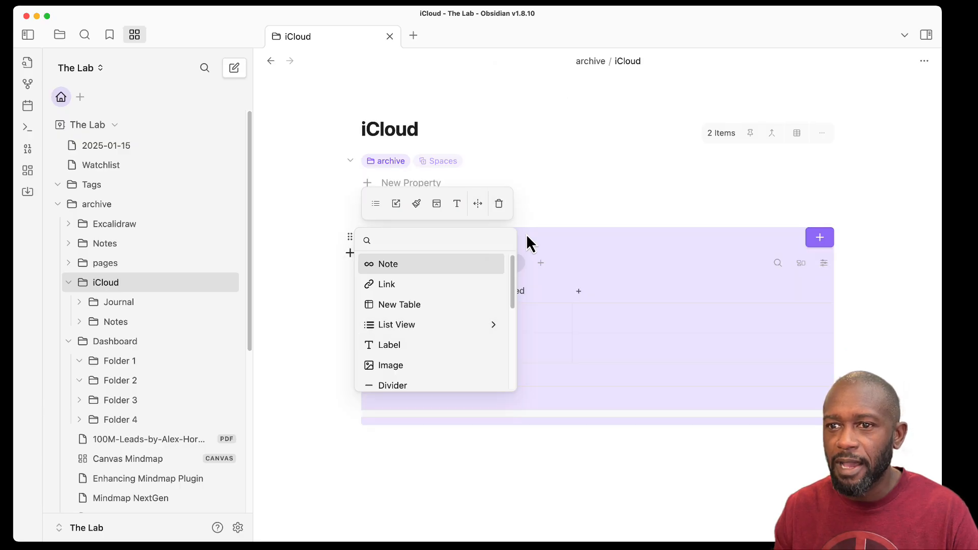
{"action": "left_click", "coordinate": [558, 357]}
{"action": "left_click", "coordinate": [356, 406]}
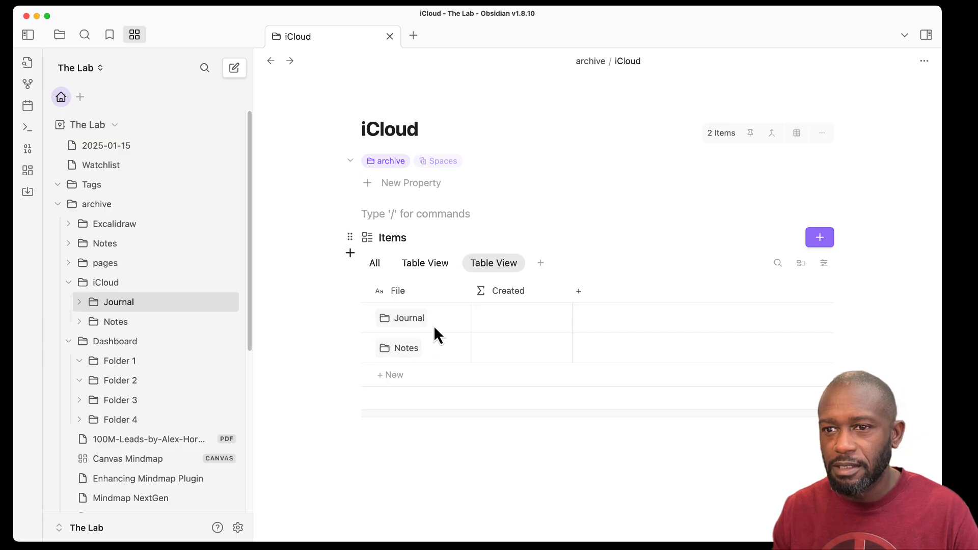
Show the items as rows with folder icons and place links to Journal and Notes above the Items block.
{"action": "left_click", "coordinate": [800, 264]}
{"action": "left_click", "coordinate": [706, 298]}
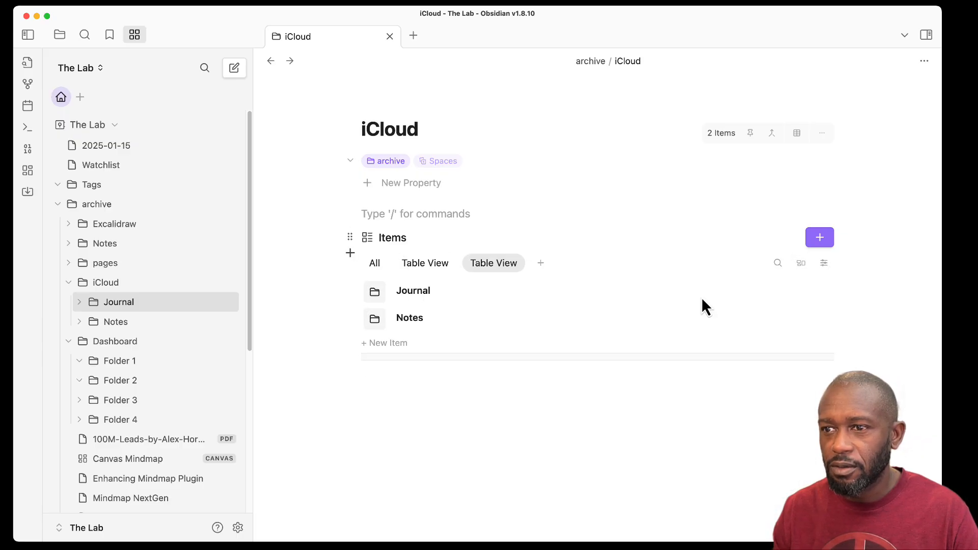
{"action": "left_click_drag", "start_coordinate": [376, 292], "coordinate": [397, 229]}
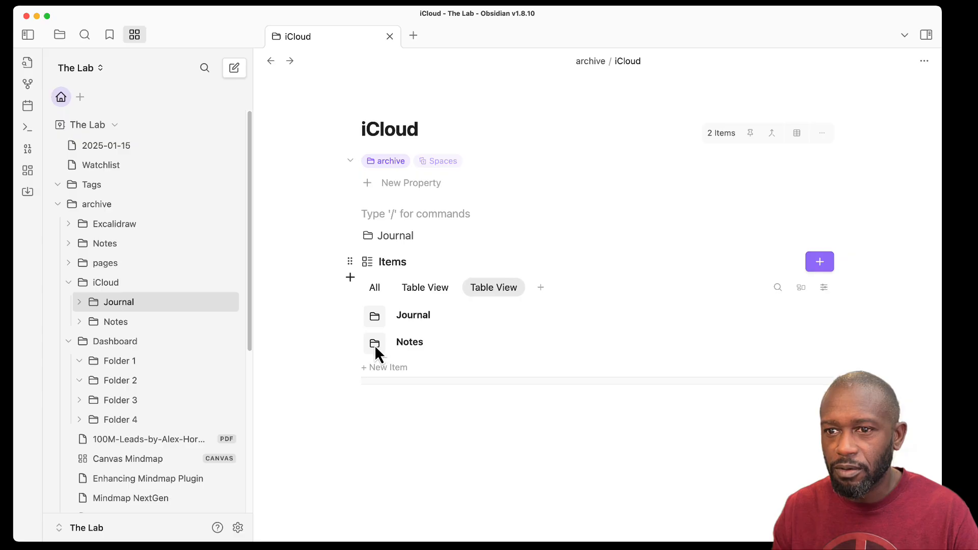
{"action": "left_click_drag", "start_coordinate": [375, 344], "coordinate": [507, 243]}
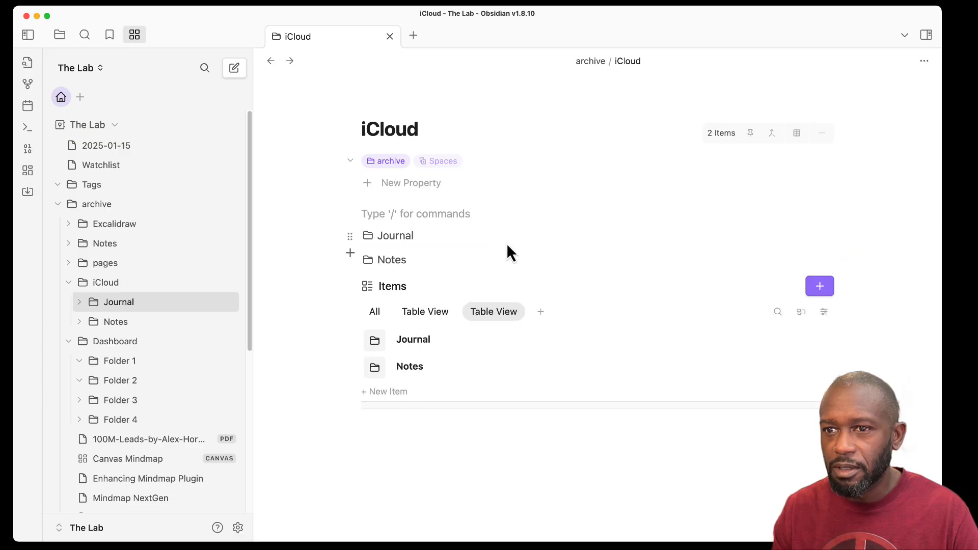
Move the Notes link beside the Journal link so the two folders form two columns.
{"action": "left_click", "coordinate": [367, 261]}
{"action": "left_click_drag", "start_coordinate": [352, 262], "coordinate": [456, 264]}
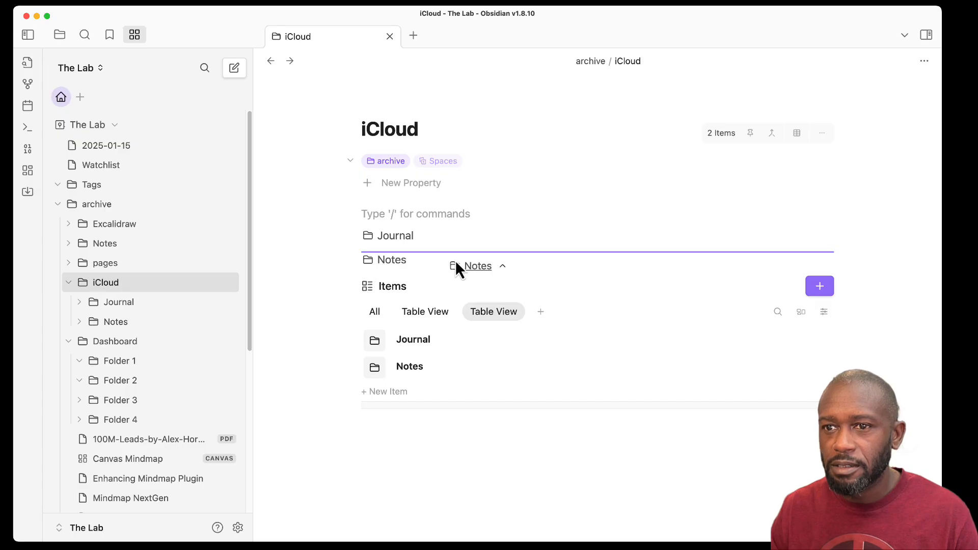
{"action": "left_click_drag", "start_coordinate": [716, 256], "coordinate": [842, 246]}
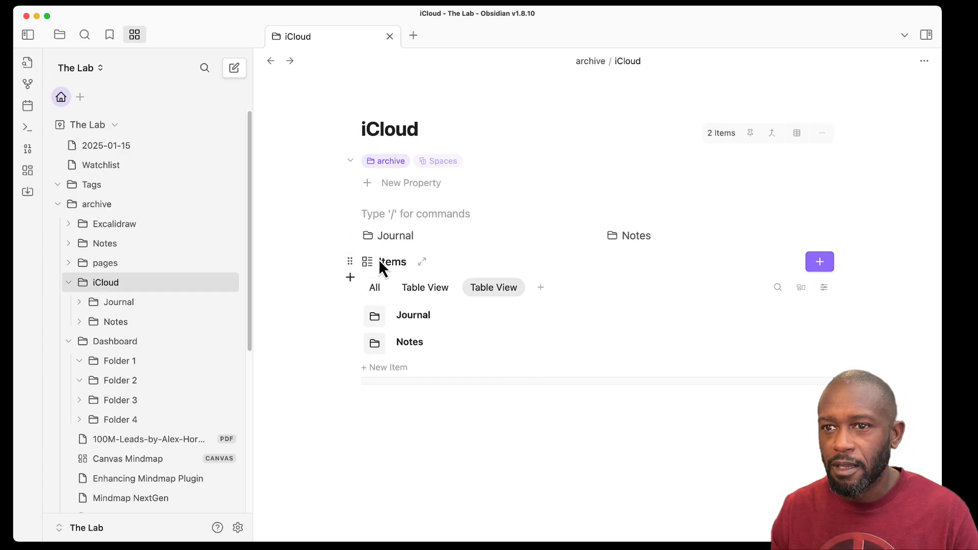
Add a label reading Personal above the Journal link.
{"action": "left_click", "coordinate": [351, 232]}
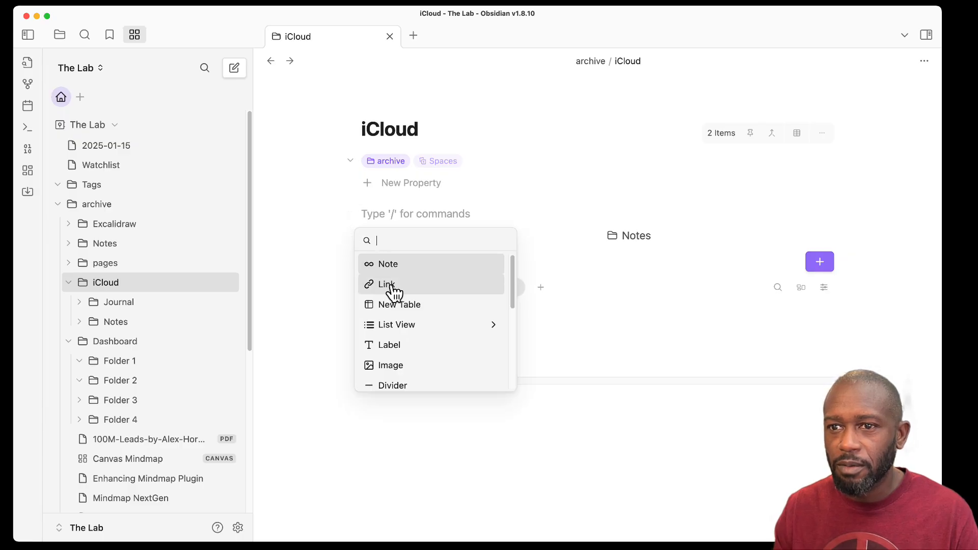
{"action": "left_click", "coordinate": [393, 345]}
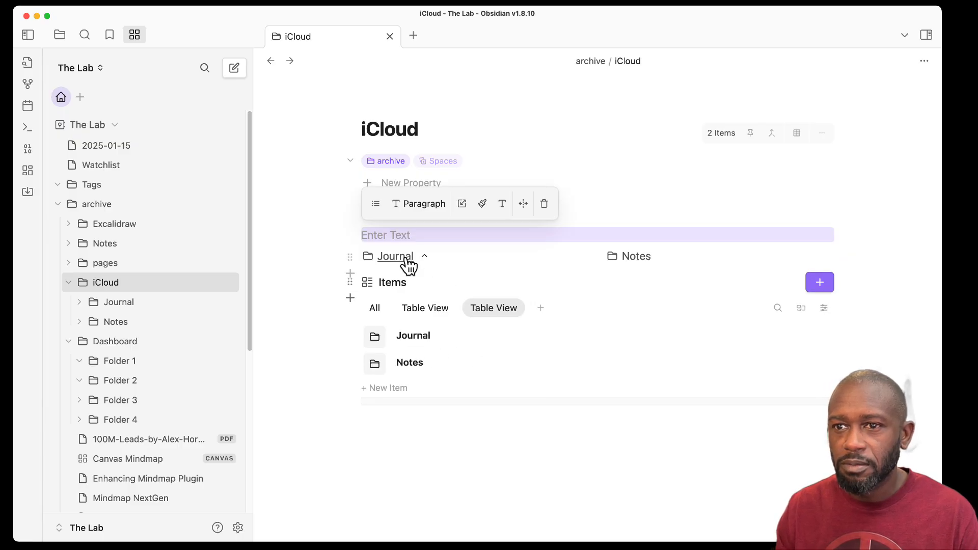
{"action": "left_click", "coordinate": [387, 236]}
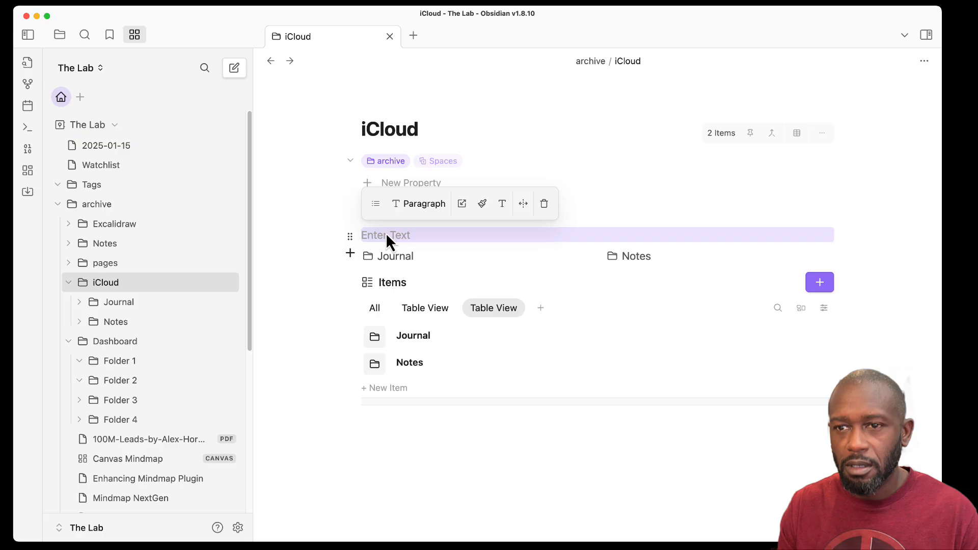
{"action": "type", "text": "Personal"}
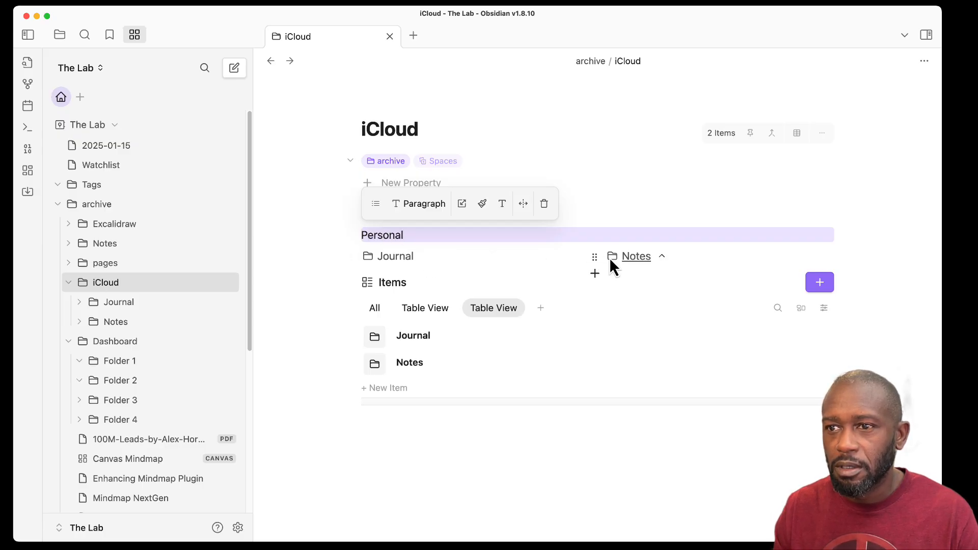
Add a label reading Business beneath the Notes link.
{"action": "left_click", "coordinate": [602, 271]}
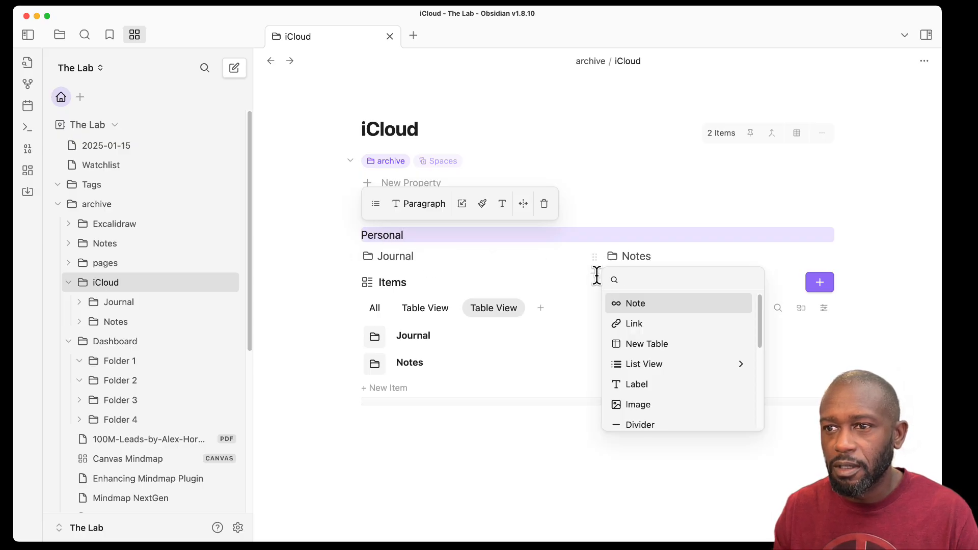
{"action": "left_click", "coordinate": [646, 385]}
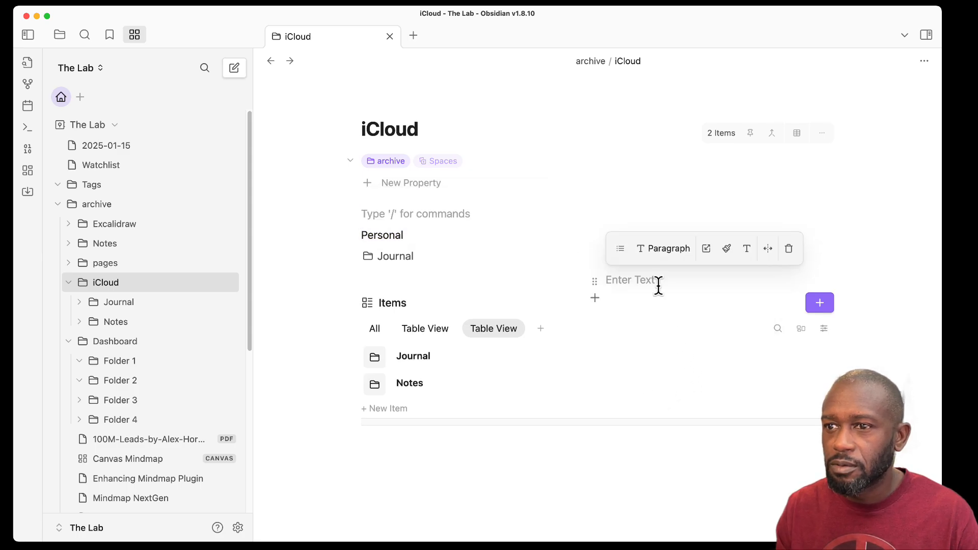
{"action": "type", "text": "Business"}
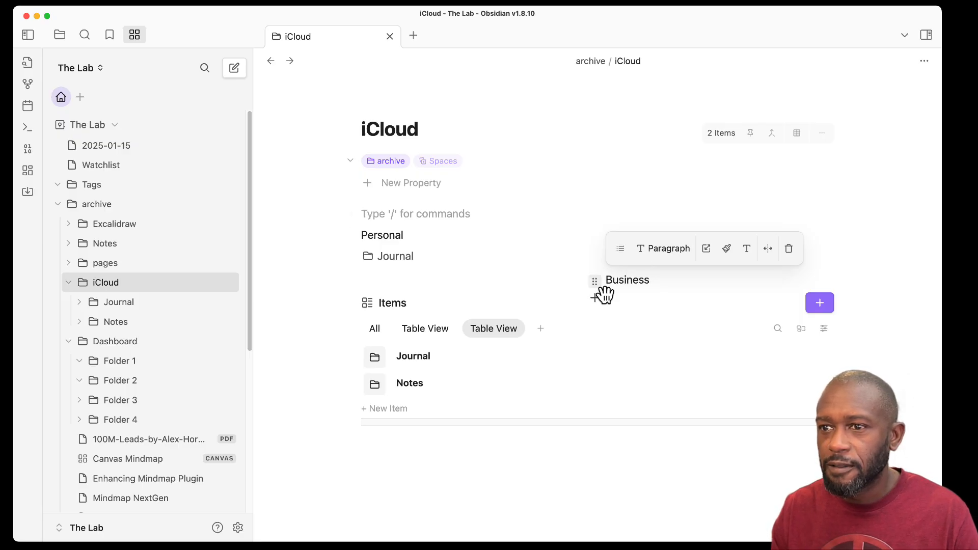
Move the Business label above the Notes link, in line with the Personal label.
{"action": "left_click_drag", "start_coordinate": [596, 283], "coordinate": [614, 254]}
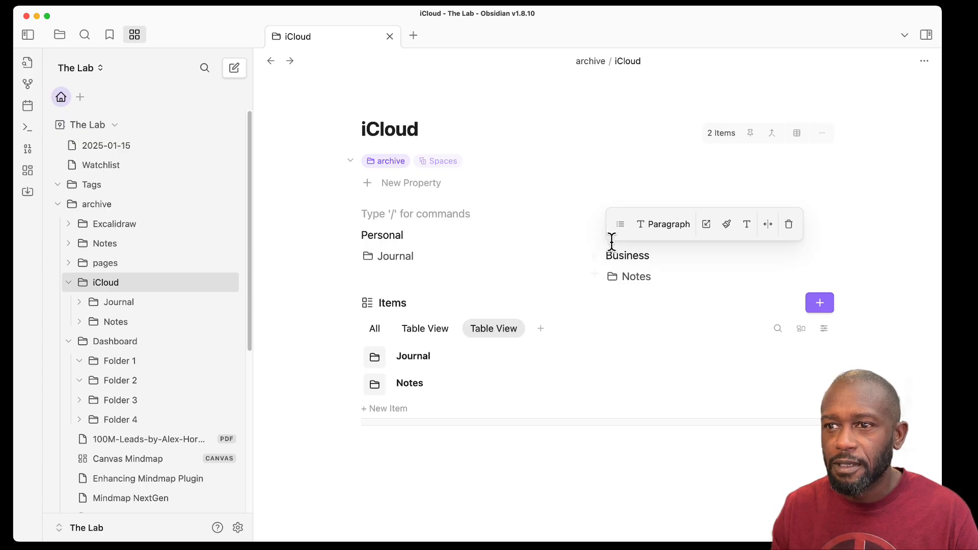
{"action": "left_click_drag", "start_coordinate": [596, 263], "coordinate": [646, 246]}
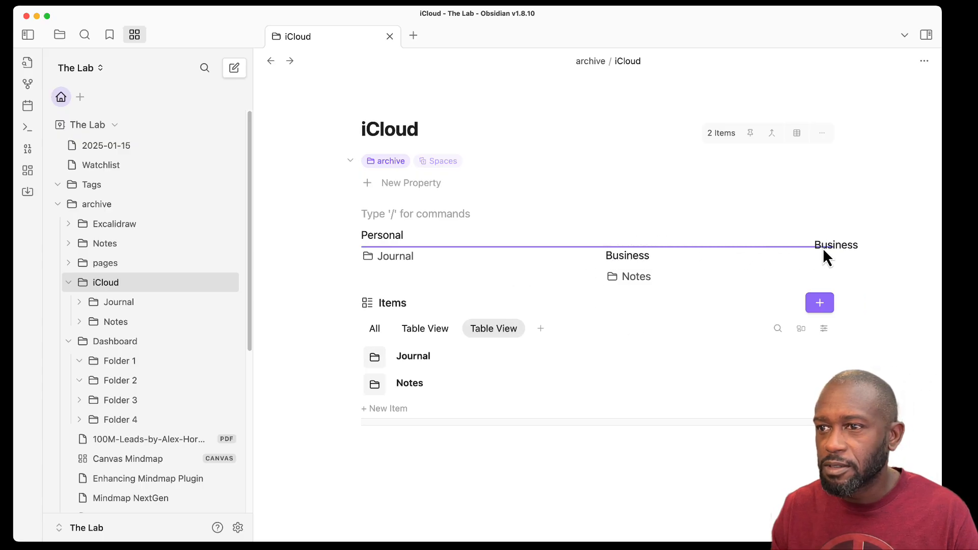
{"action": "mouse_move", "coordinate": [824, 248]}
{"action": "left_mouse_down"}
{"action": "mouse_move", "coordinate": [861, 249]}
{"action": "mouse_move", "coordinate": [867, 237]}
{"action": "mouse_move", "coordinate": [736, 246]}
{"action": "mouse_move", "coordinate": [844, 243]}
{"action": "mouse_move", "coordinate": [833, 252]}
{"action": "mouse_move", "coordinate": [842, 237]}
{"action": "mouse_move", "coordinate": [836, 255]}
{"action": "left_mouse_up"}
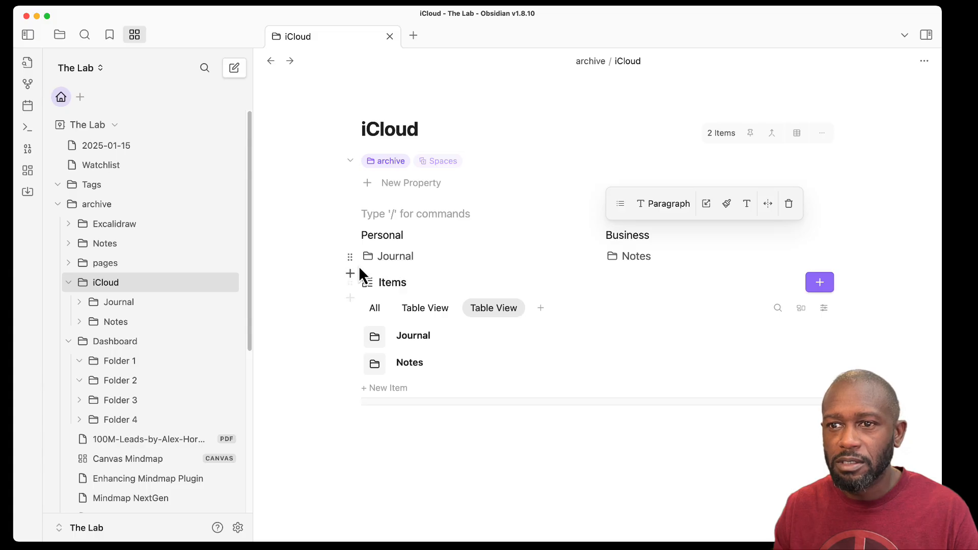
{"action": "left_click", "coordinate": [698, 263]}
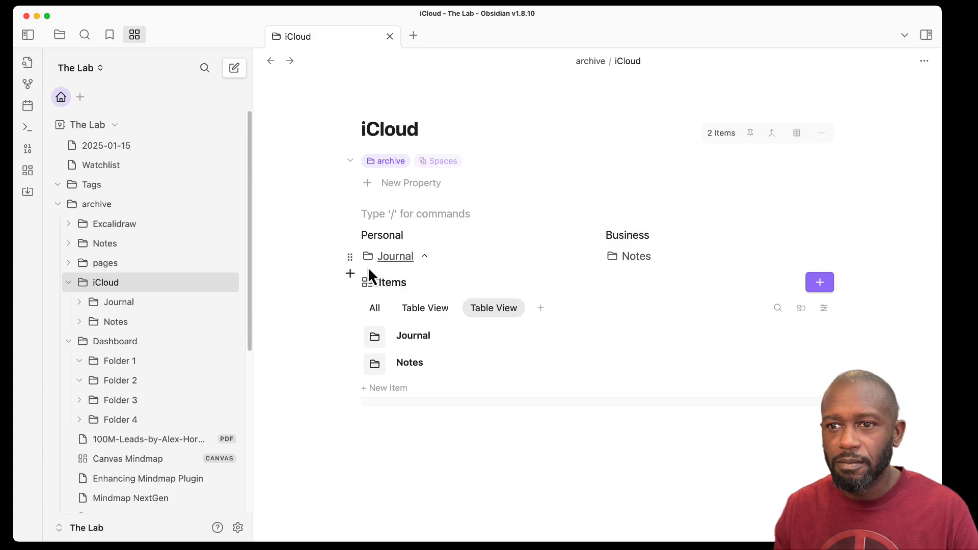
{"action": "left_click", "coordinate": [422, 233]}
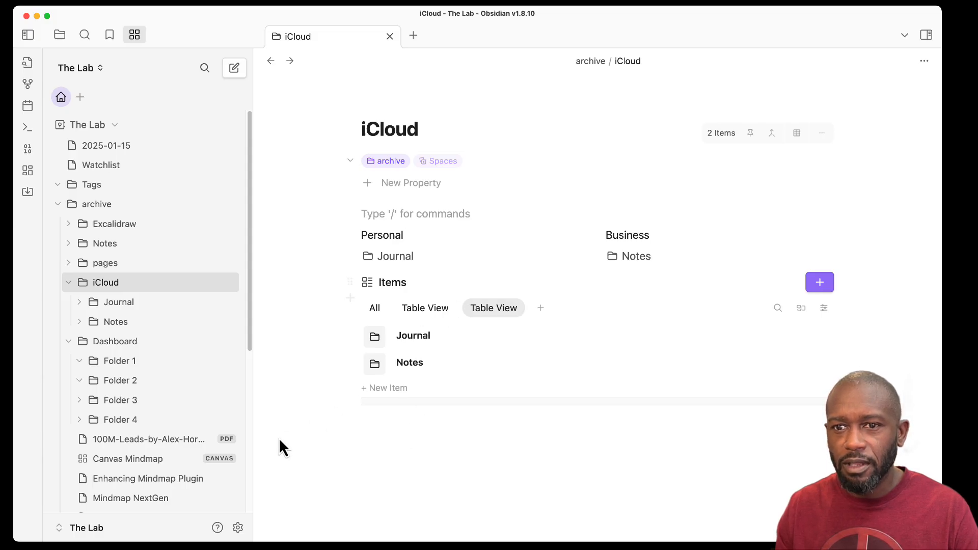
Look through the Dashboard space and the block types that can be inserted below its emoji rating.
{"action": "left_click", "coordinate": [191, 341]}
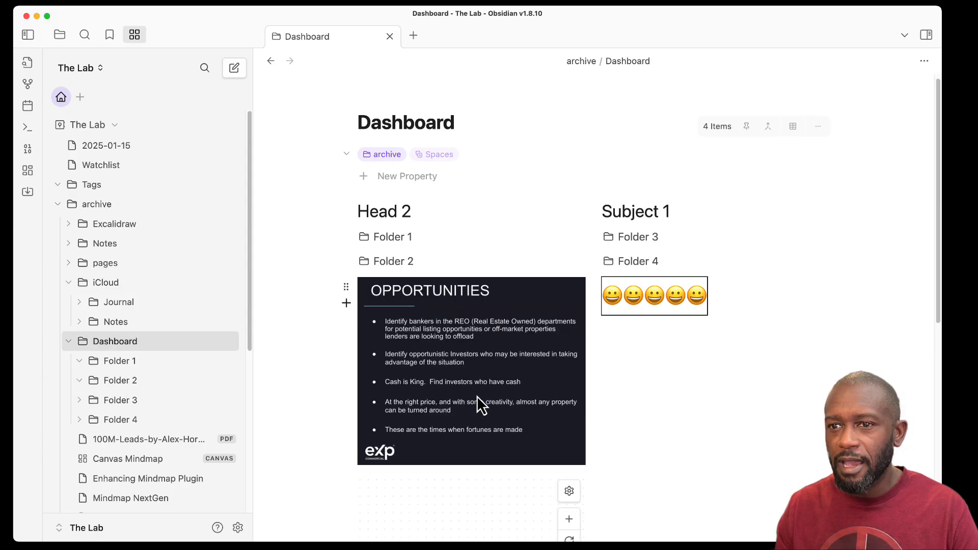
{"action": "scroll", "coordinate": [460, 372], "scroll_direction": "down", "scroll_amount": 4}
{"action": "scroll", "coordinate": [460, 372], "scroll_direction": "up", "scroll_amount": 4}
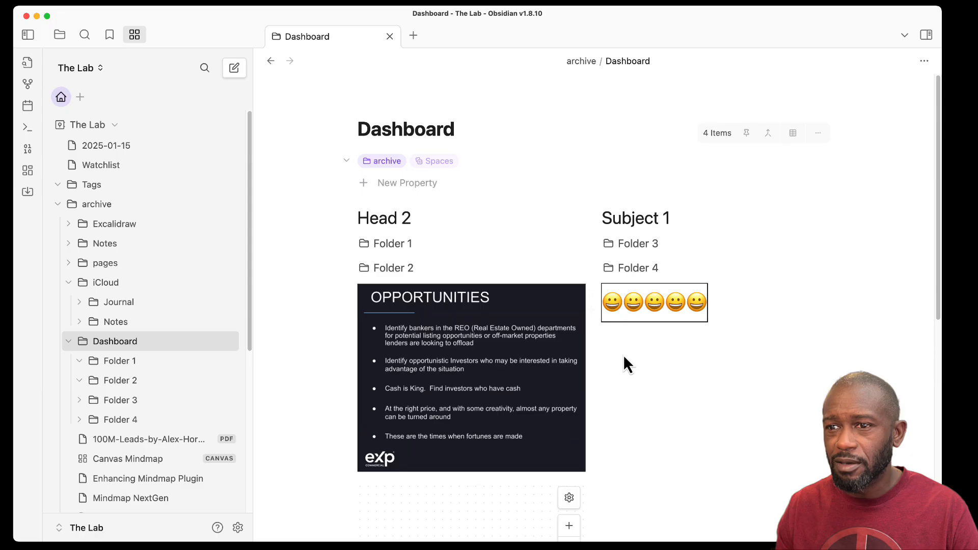
{"action": "left_click", "coordinate": [591, 309]}
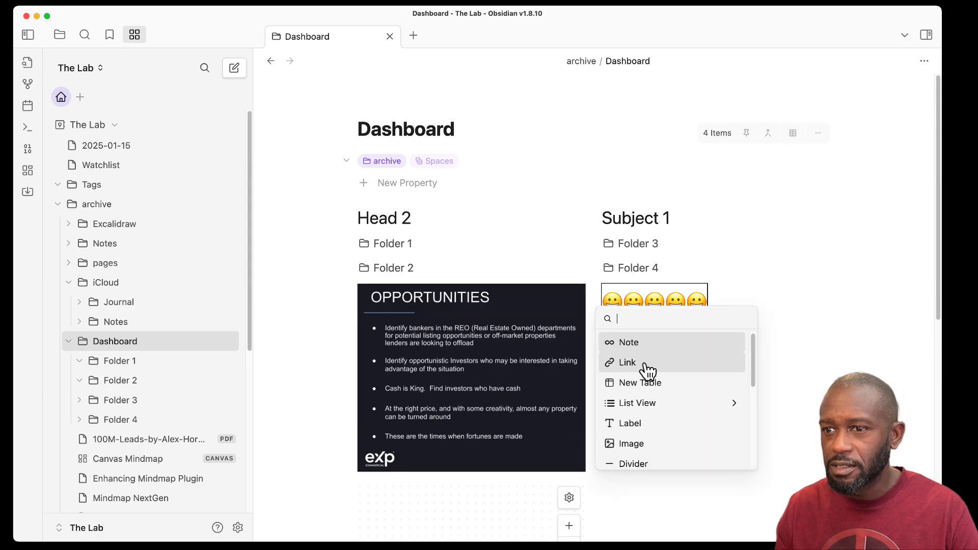
{"action": "left_click_drag", "start_coordinate": [753, 365], "coordinate": [747, 453]}
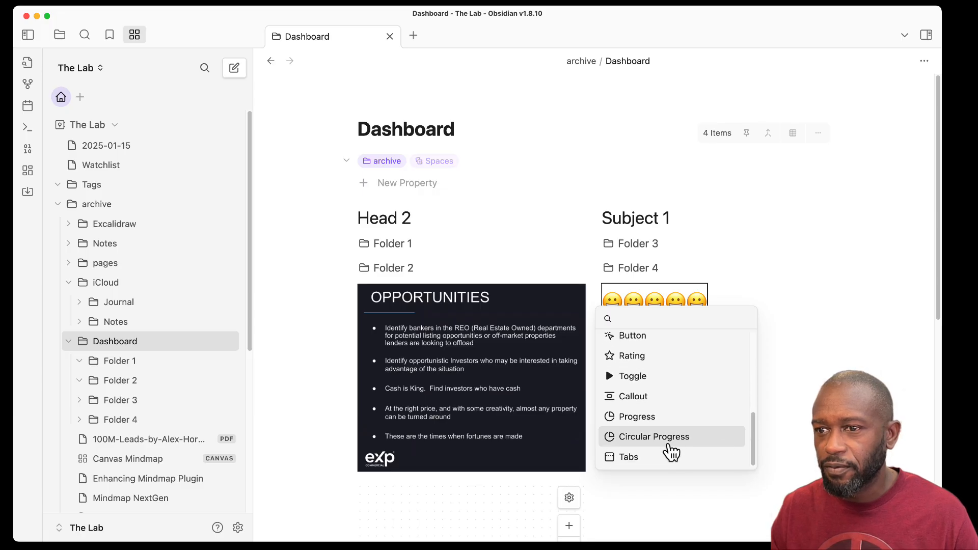
{"action": "left_click", "coordinate": [615, 496]}
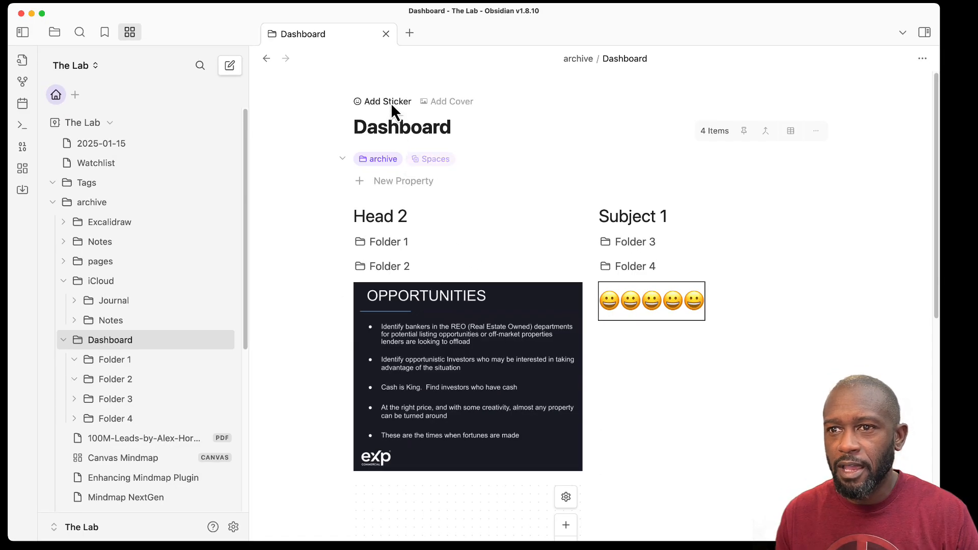
Add the grinning face sticker and the Persuade book image as the cover of the Dashboard space.
{"action": "left_click", "coordinate": [385, 101]}
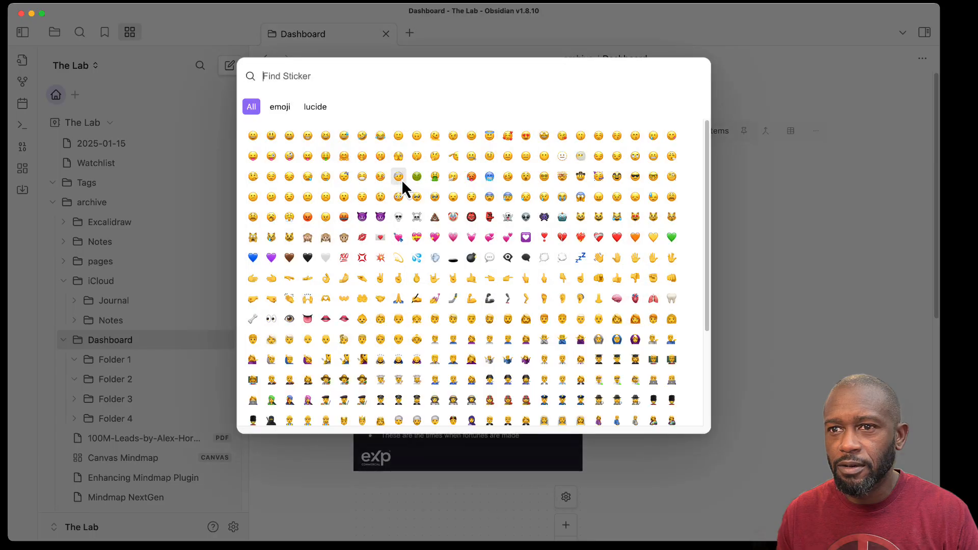
{"action": "left_click", "coordinate": [254, 135]}
{"action": "left_click", "coordinate": [391, 102]}
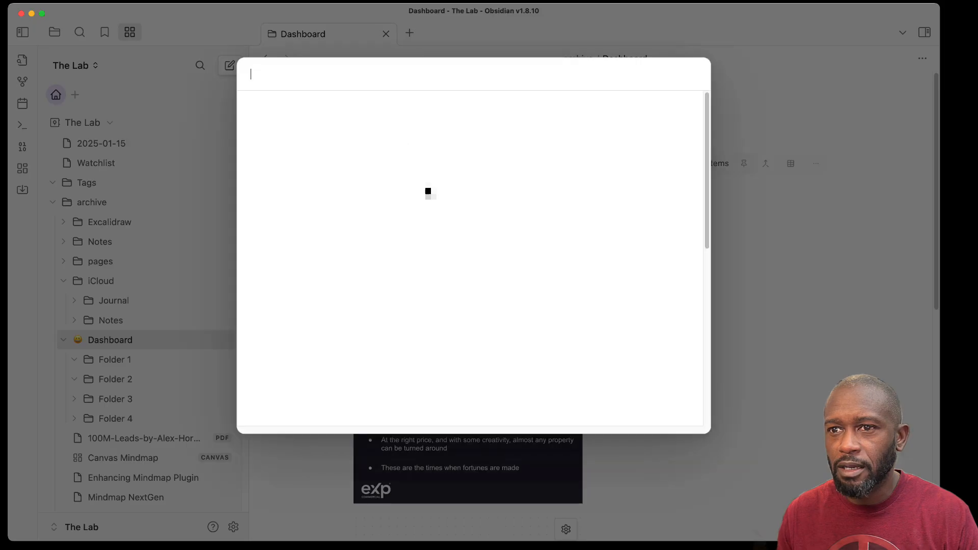
{"action": "scroll", "coordinate": [533, 275], "scroll_direction": "down", "scroll_amount": 5}
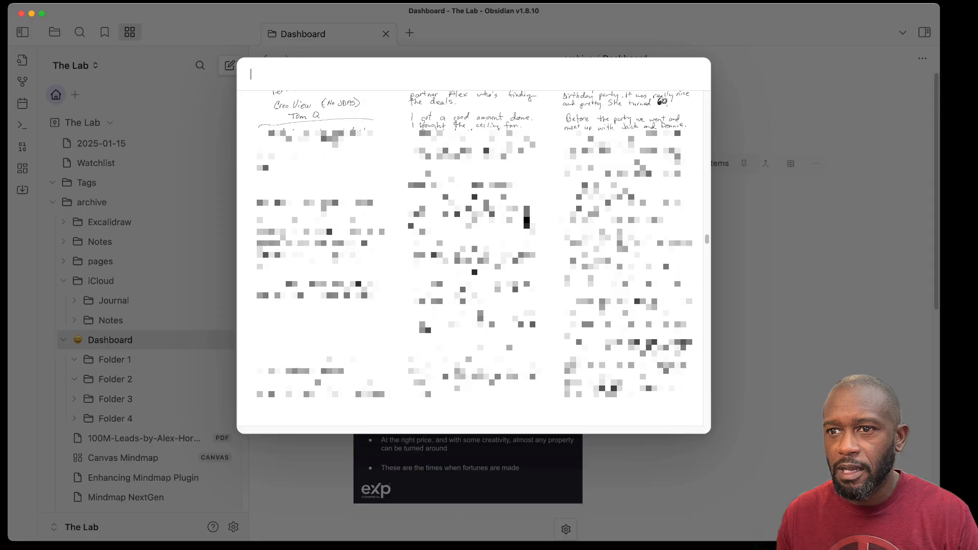
{"action": "scroll", "coordinate": [530, 254], "scroll_direction": "down", "scroll_amount": 5}
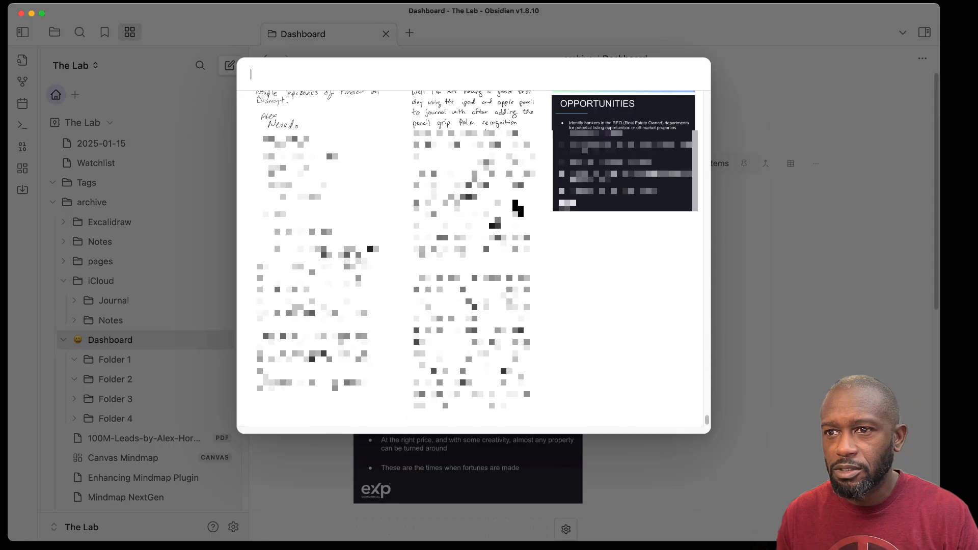
{"action": "scroll", "coordinate": [484, 207], "scroll_direction": "up", "scroll_amount": 3}
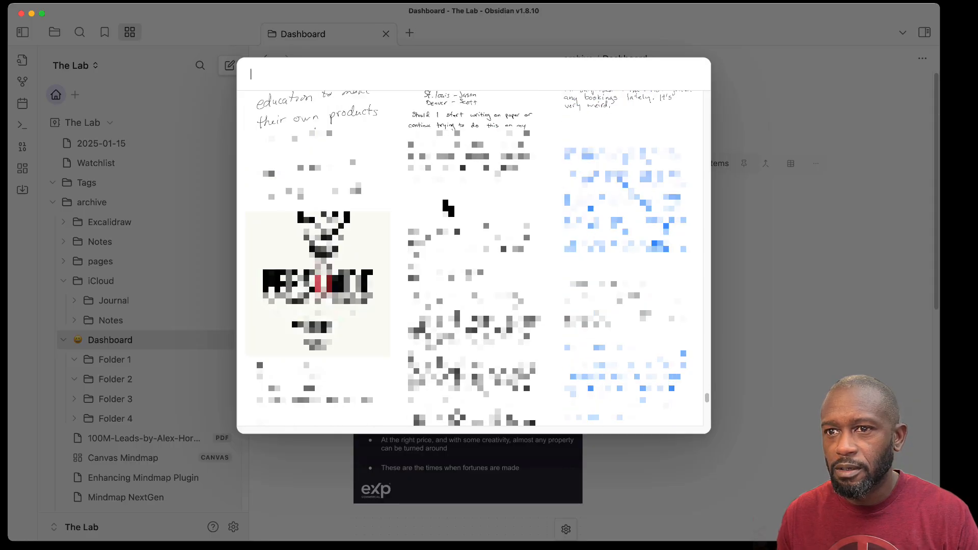
{"action": "left_click", "coordinate": [329, 279]}
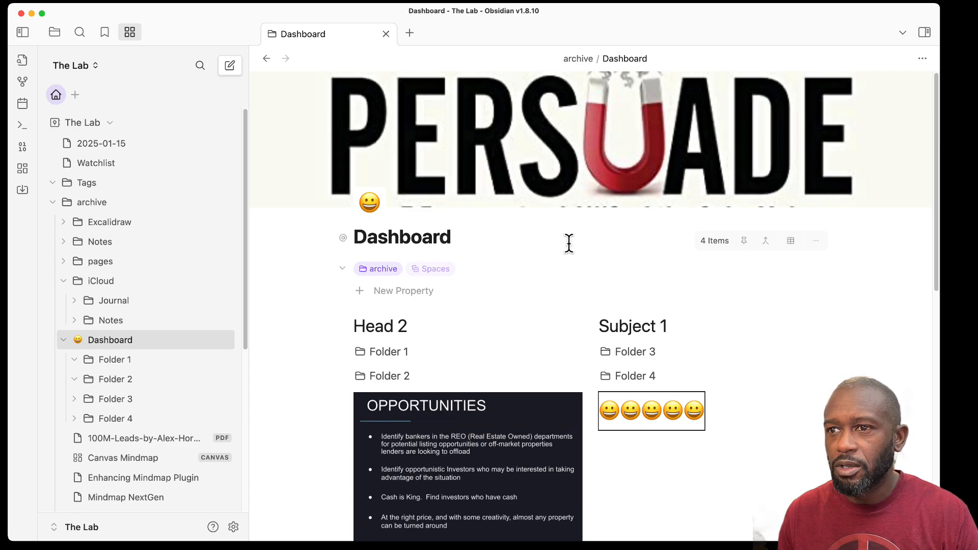
Reposition the Dashboard cover image so the book's subtitle and the quote beneath it show.
{"action": "mouse_move", "coordinate": [657, 168]}
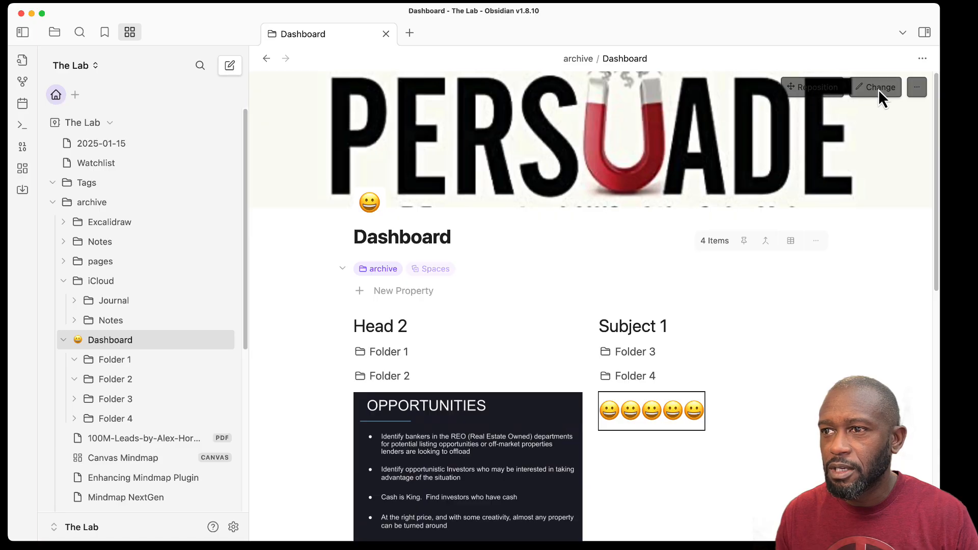
{"action": "left_click", "coordinate": [800, 87]}
{"action": "left_click_drag", "start_coordinate": [803, 94], "coordinate": [690, 179]}
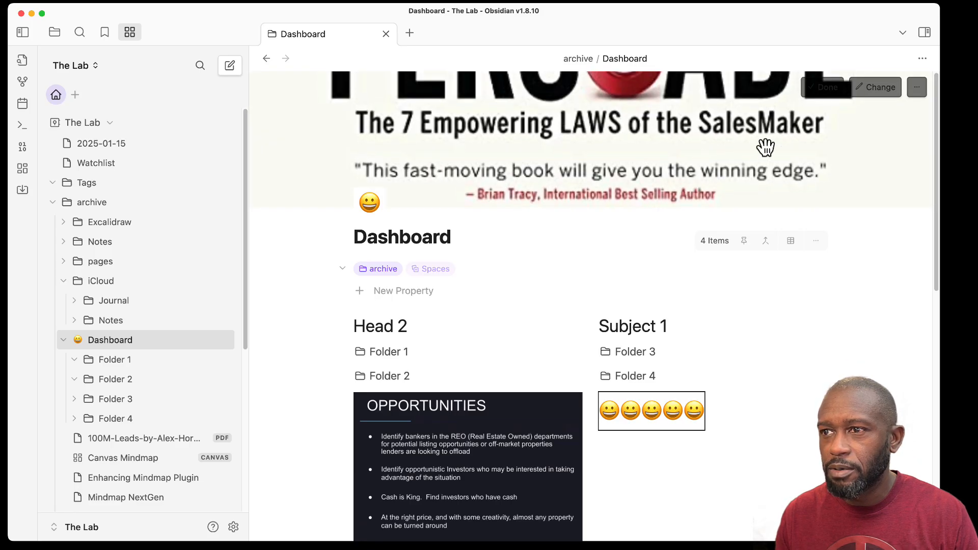
{"action": "left_click", "coordinate": [827, 94]}
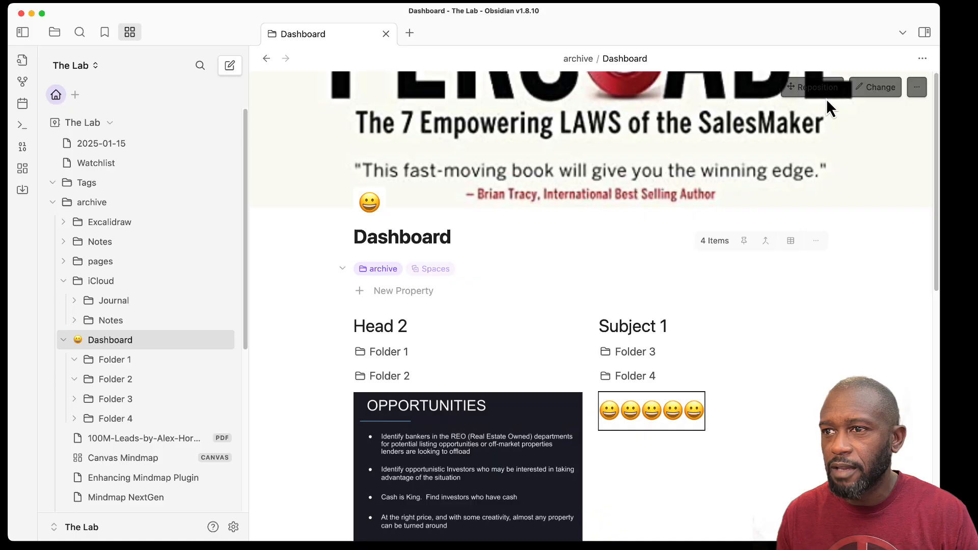
Look at the Dashboard cover's image picker and its options for changing or removing the cover.
{"action": "left_click", "coordinate": [876, 87]}
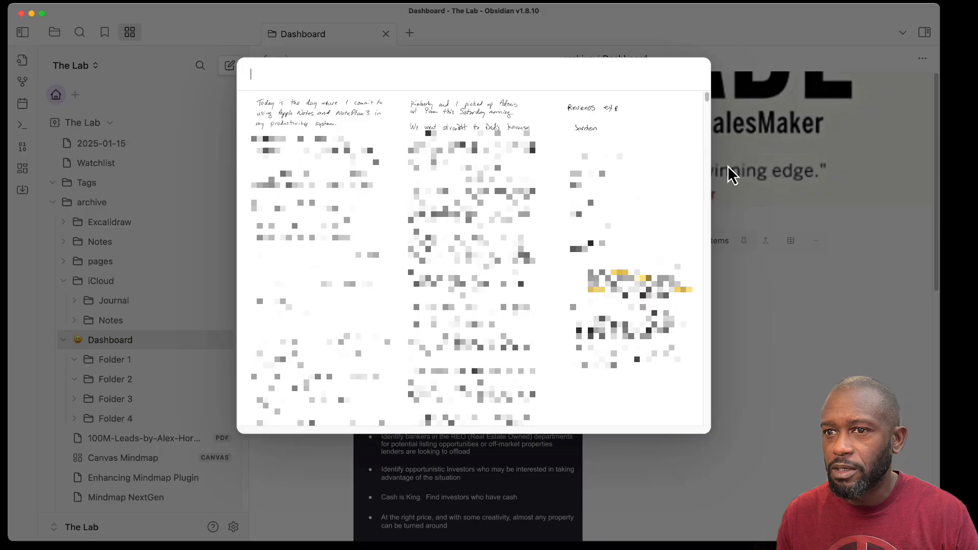
{"action": "left_click", "coordinate": [769, 154]}
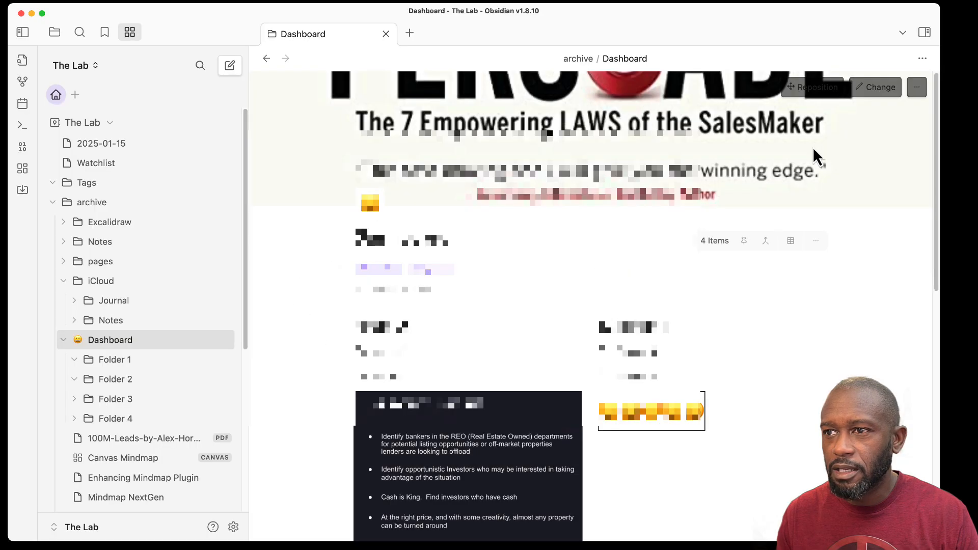
{"action": "left_click", "coordinate": [917, 87]}
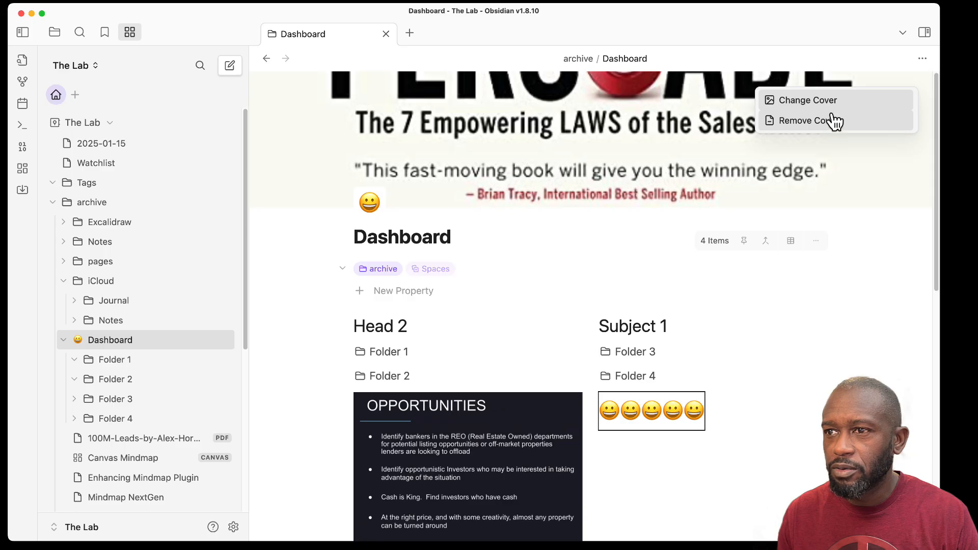
{"action": "left_click", "coordinate": [843, 136]}
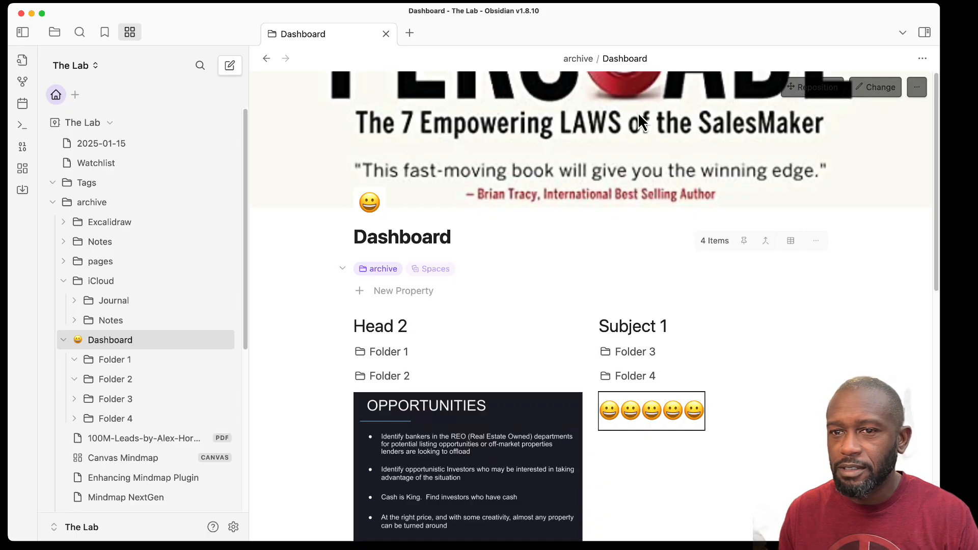
Set the base color scheme to Dark and return to the Dashboard space.
{"action": "left_click", "coordinate": [233, 527]}
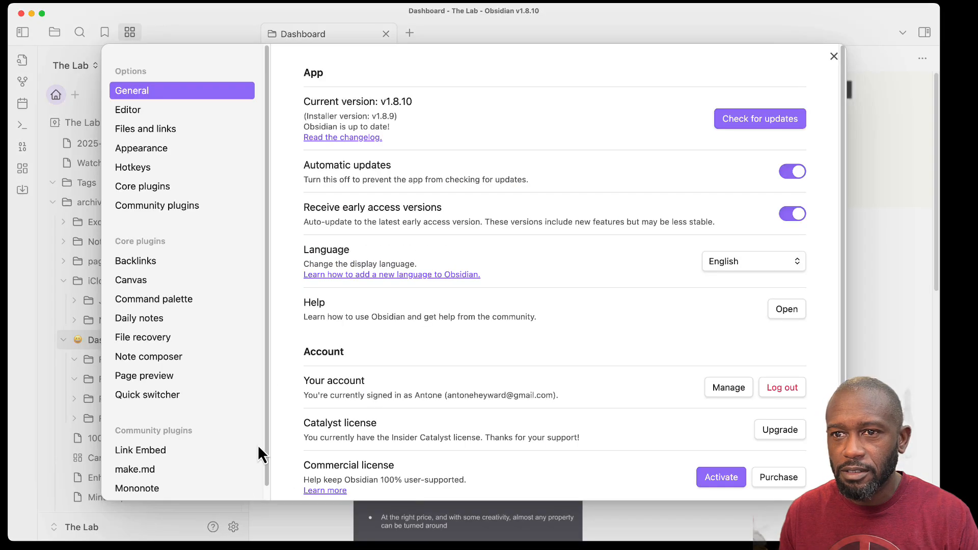
{"action": "left_click", "coordinate": [142, 149]}
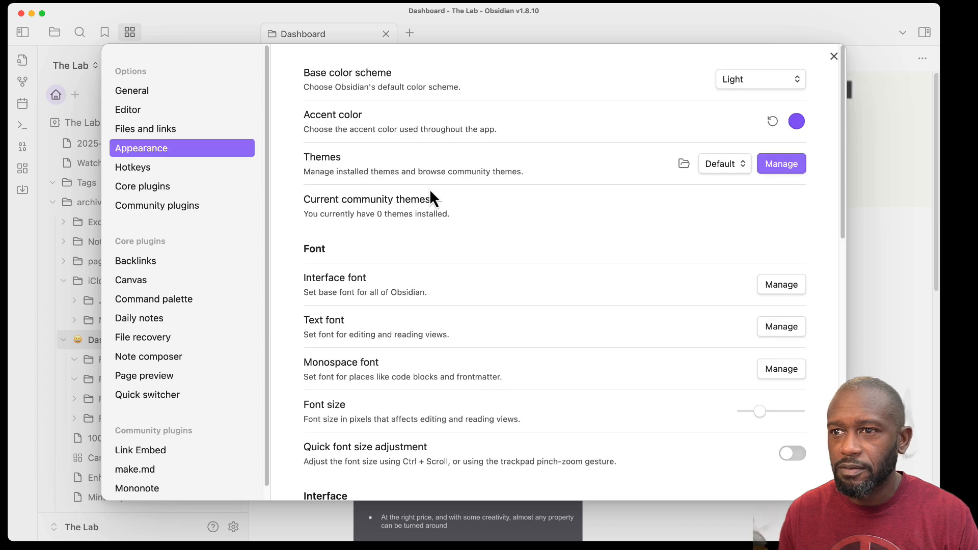
{"action": "left_click", "coordinate": [745, 84]}
{"action": "left_click", "coordinate": [741, 68]}
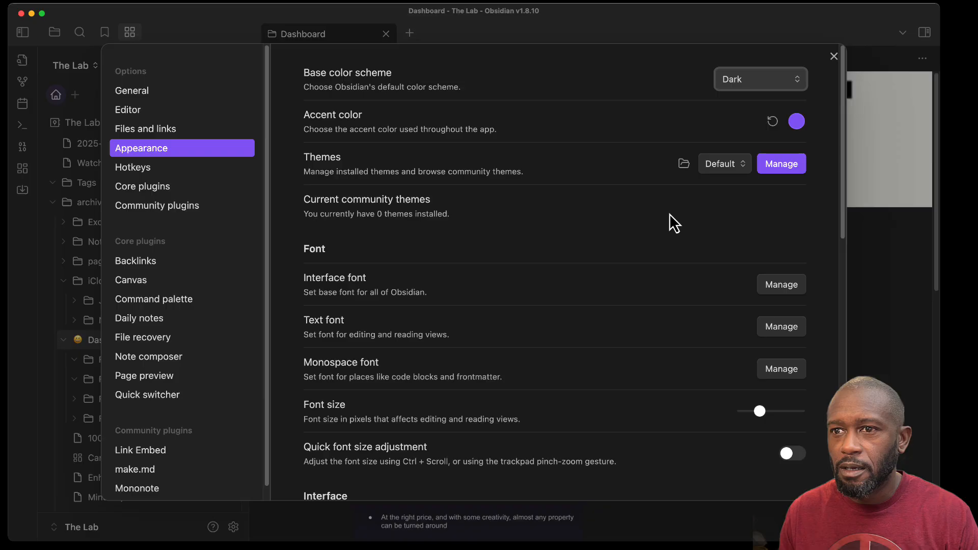
{"action": "left_click", "coordinate": [834, 57]}
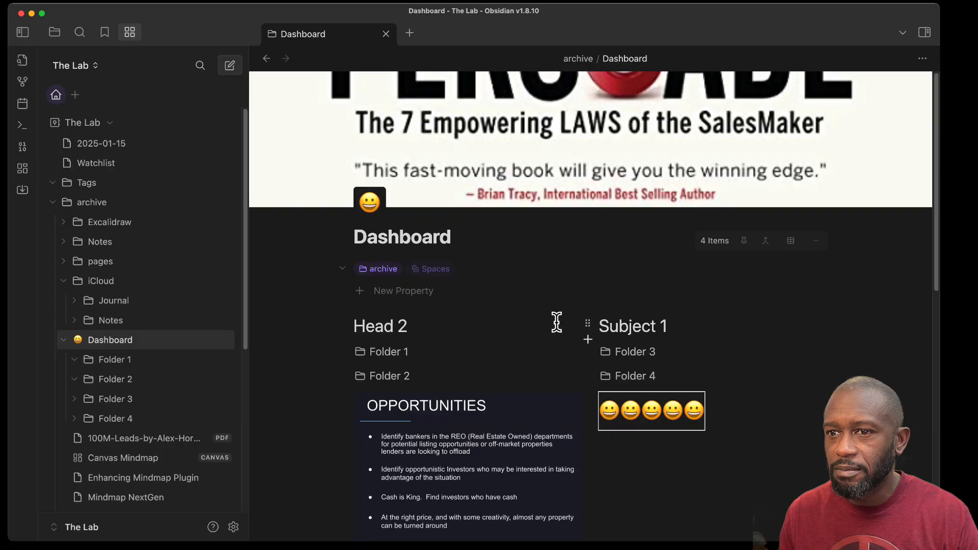
{"action": "mouse_move", "coordinate": [836, 97]}
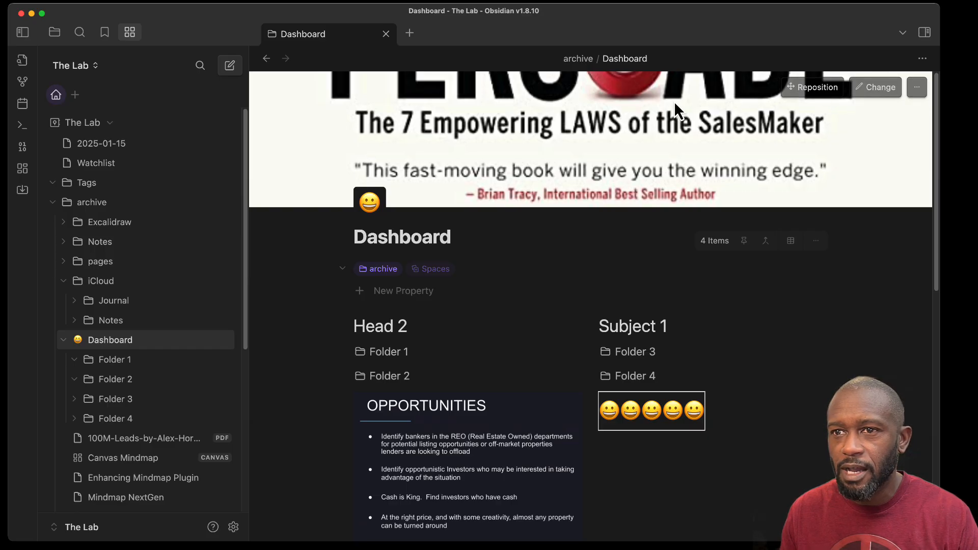
Open today's daily note, 2025-04-18, and give it the Opportunities slide as its cover.
{"action": "left_click", "coordinate": [22, 104]}
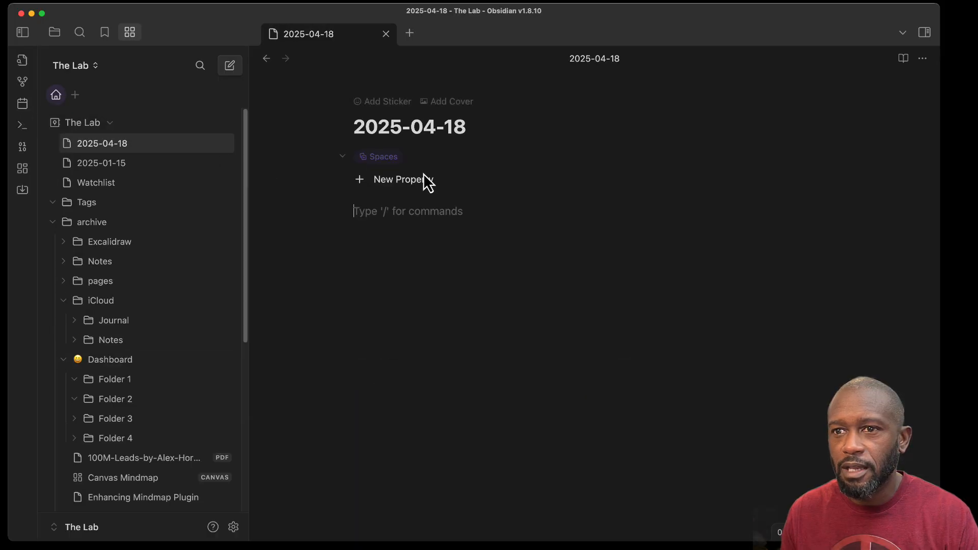
{"action": "left_click", "coordinate": [452, 101]}
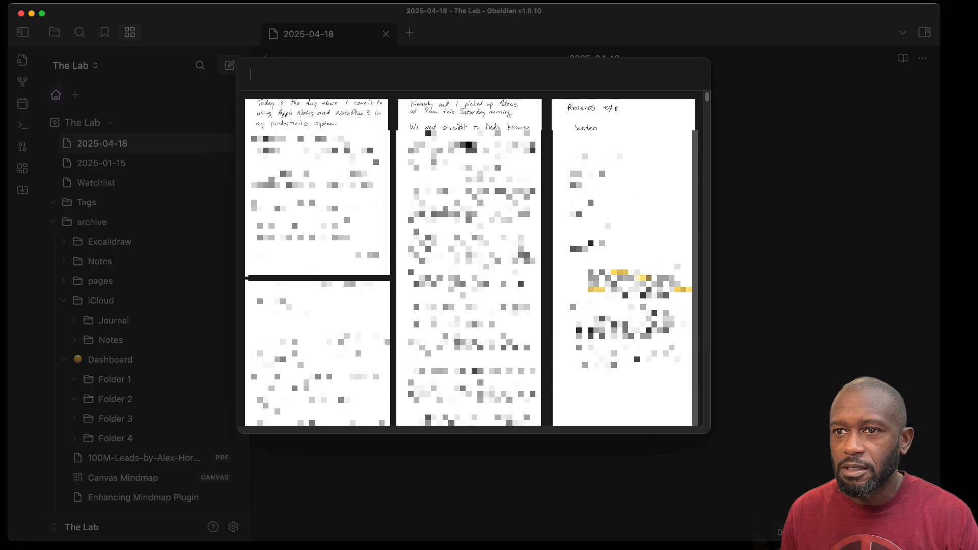
{"action": "scroll", "coordinate": [581, 194], "scroll_direction": "down", "scroll_amount": 10}
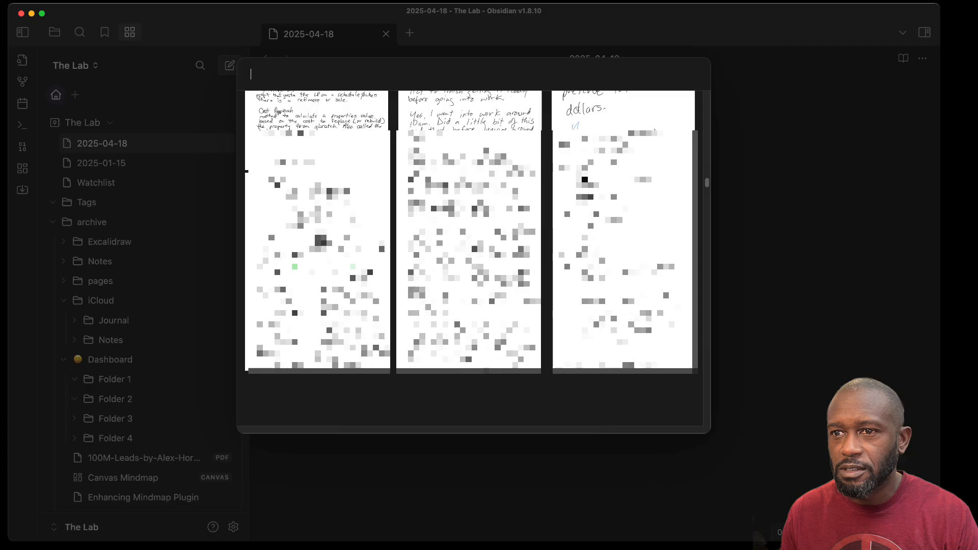
{"action": "scroll", "coordinate": [516, 182], "scroll_direction": "down", "scroll_amount": 10}
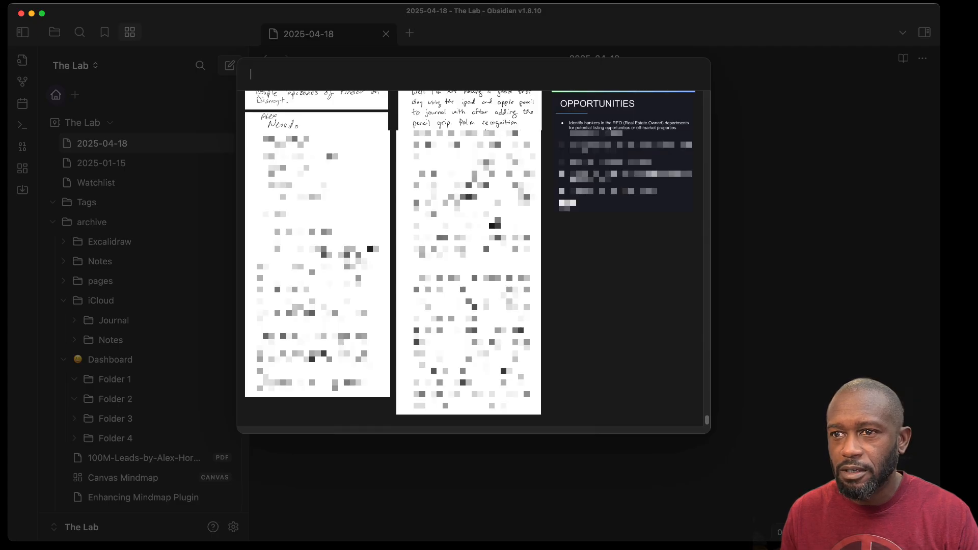
{"action": "left_click", "coordinate": [654, 125]}
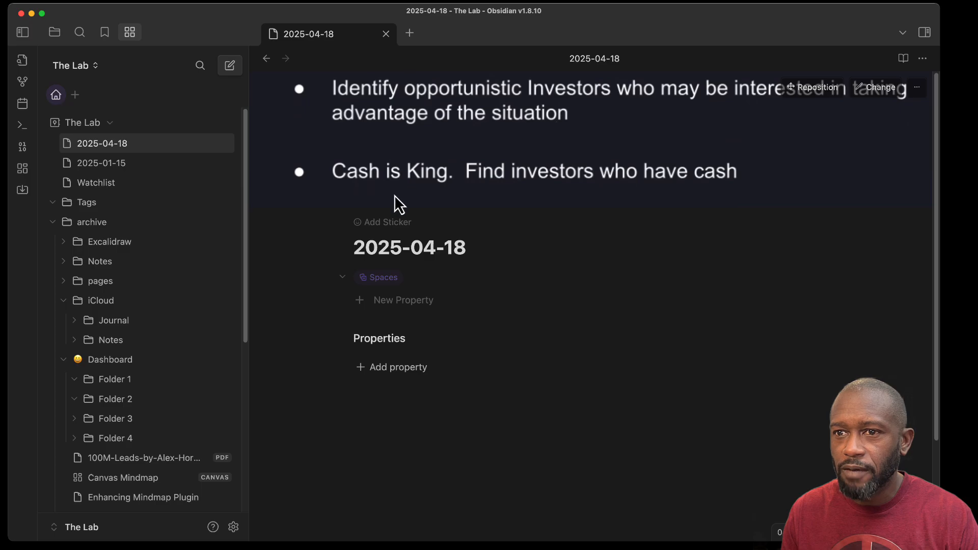
Add the red anger symbol as the sticker of the 2025-04-18 note.
{"action": "left_click", "coordinate": [380, 222]}
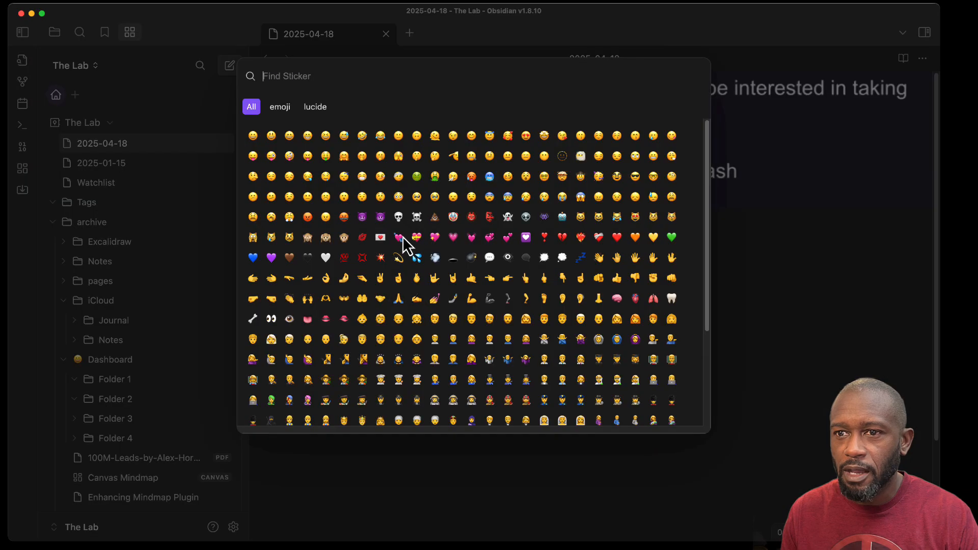
{"action": "left_click", "coordinate": [363, 258]}
{"action": "left_click", "coordinate": [550, 383]}
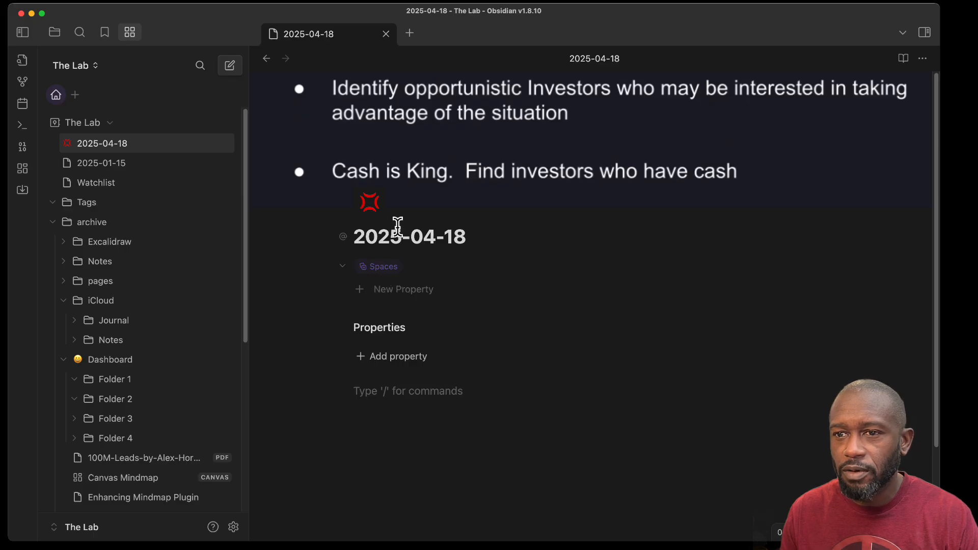
Collapse and expand the property section beneath the note's title, leaving it collapsed.
{"action": "left_click", "coordinate": [343, 266]}
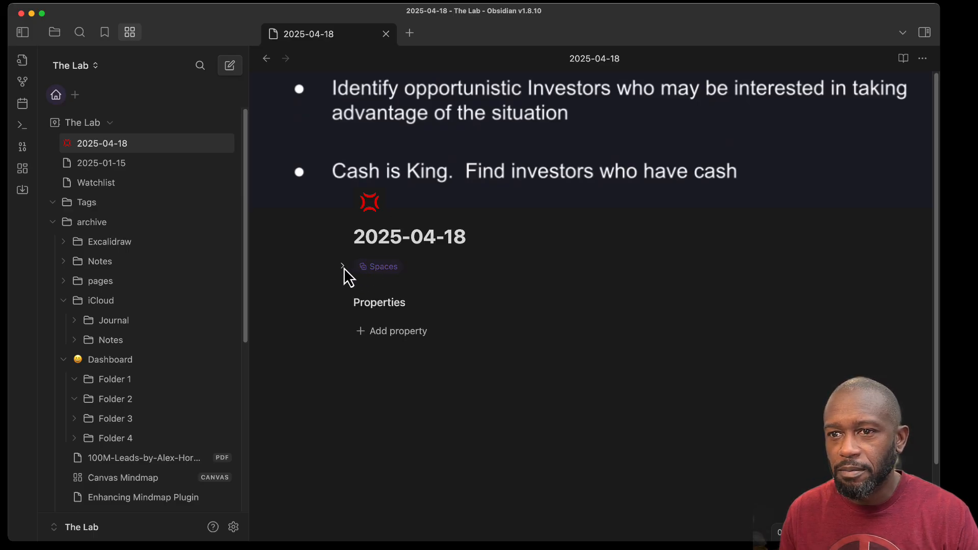
{"action": "left_click", "coordinate": [343, 267]}
{"action": "left_click", "coordinate": [347, 266]}
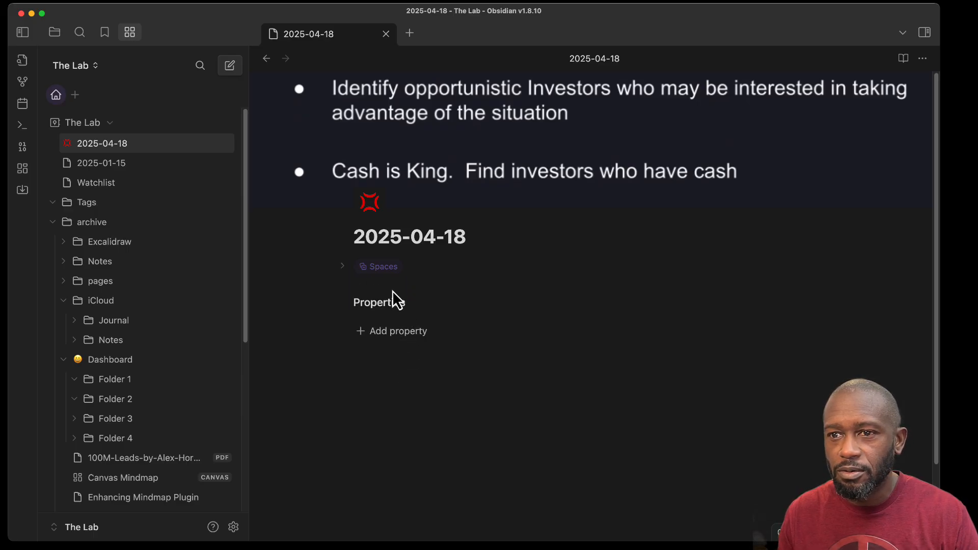
Insert the #family tag in the body of the 2025-04-18 note.
{"action": "left_click", "coordinate": [377, 392]}
{"action": "type", "text": "#"}
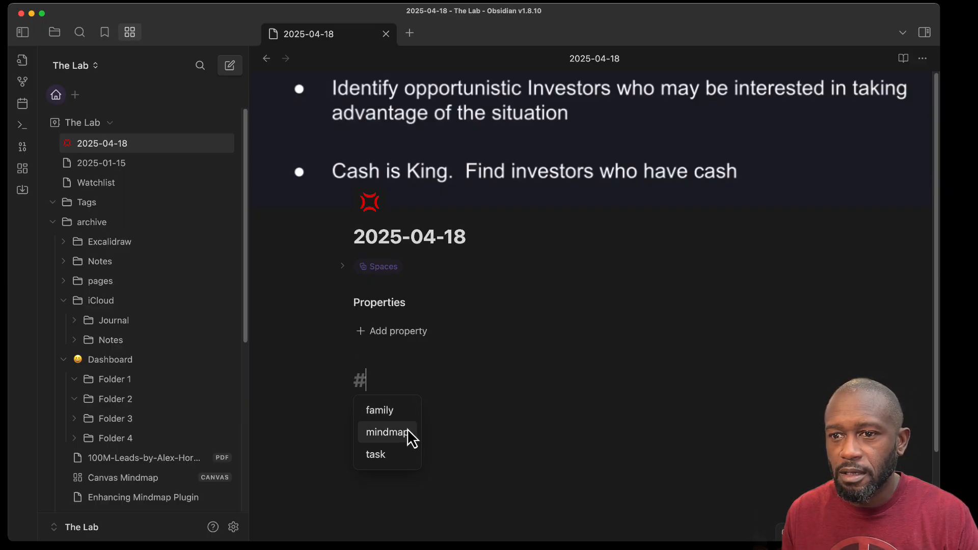
{"action": "left_click", "coordinate": [395, 408]}
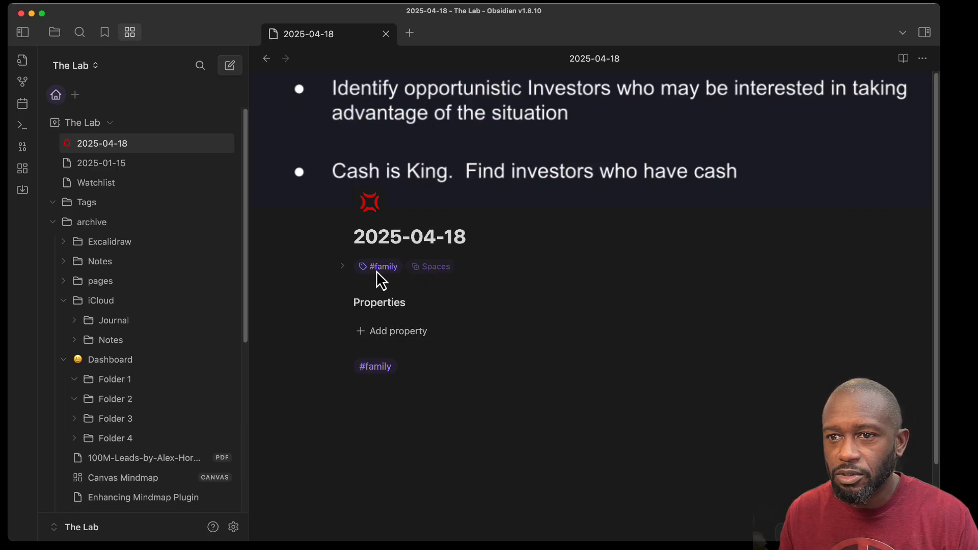
Expand the note's property section and look at the form for a new property without saving one.
{"action": "left_click", "coordinate": [343, 266]}
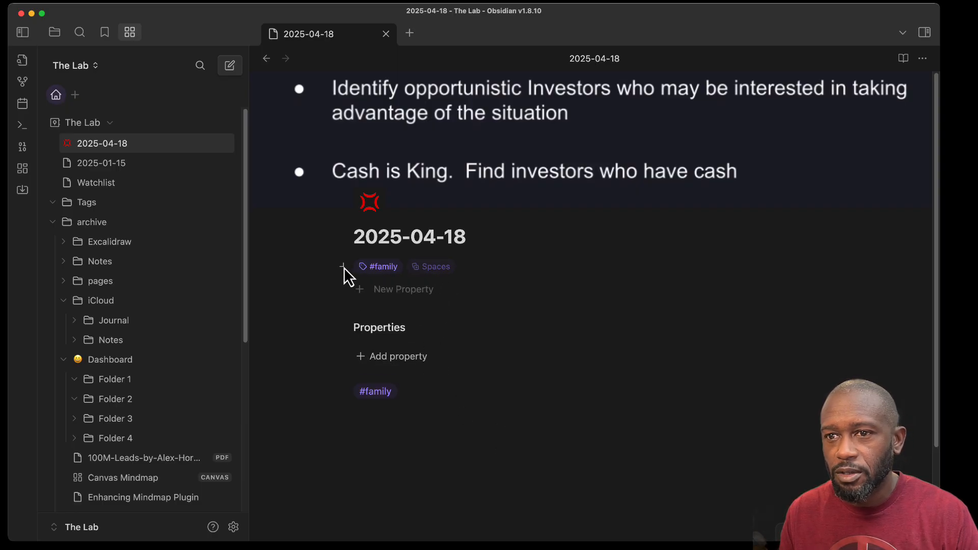
{"action": "left_click", "coordinate": [403, 290]}
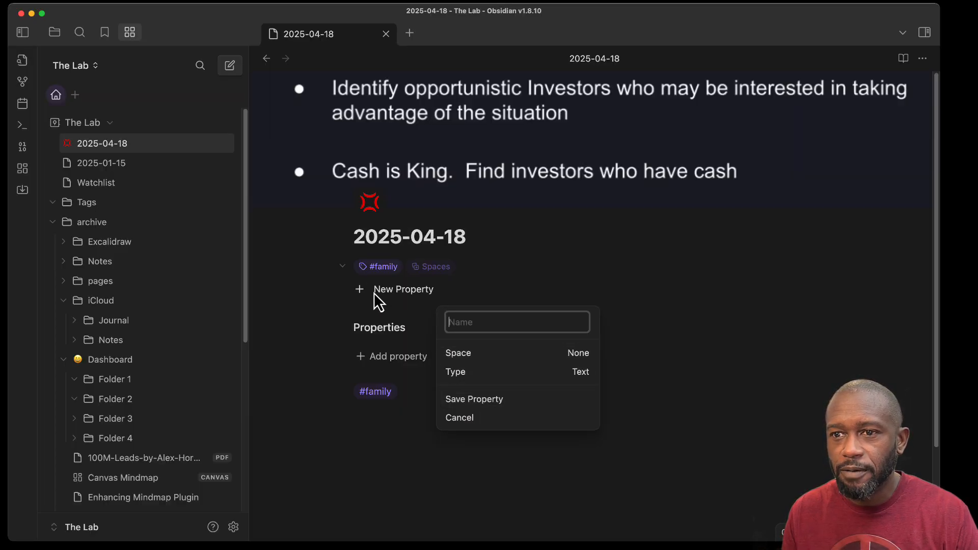
{"action": "left_click", "coordinate": [342, 270]}
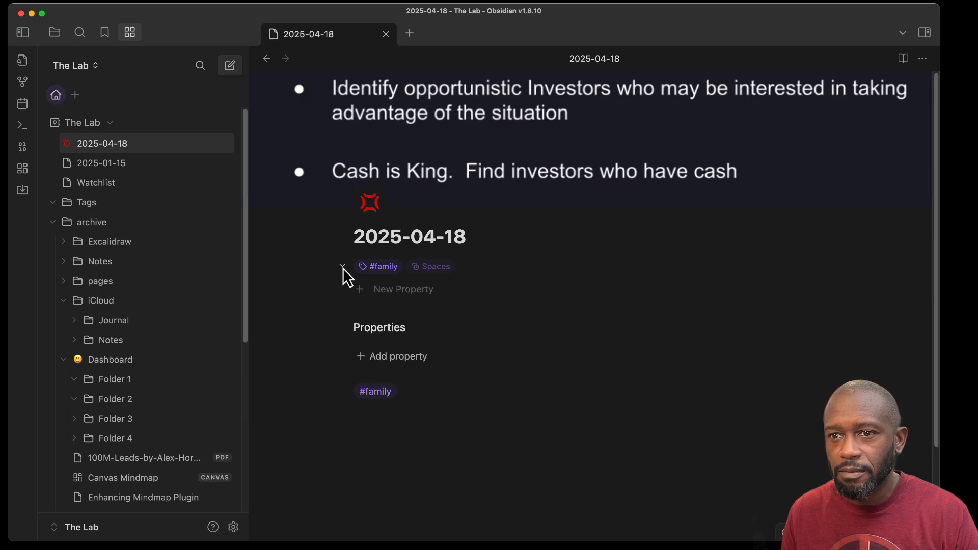
{"action": "left_click", "coordinate": [343, 268]}
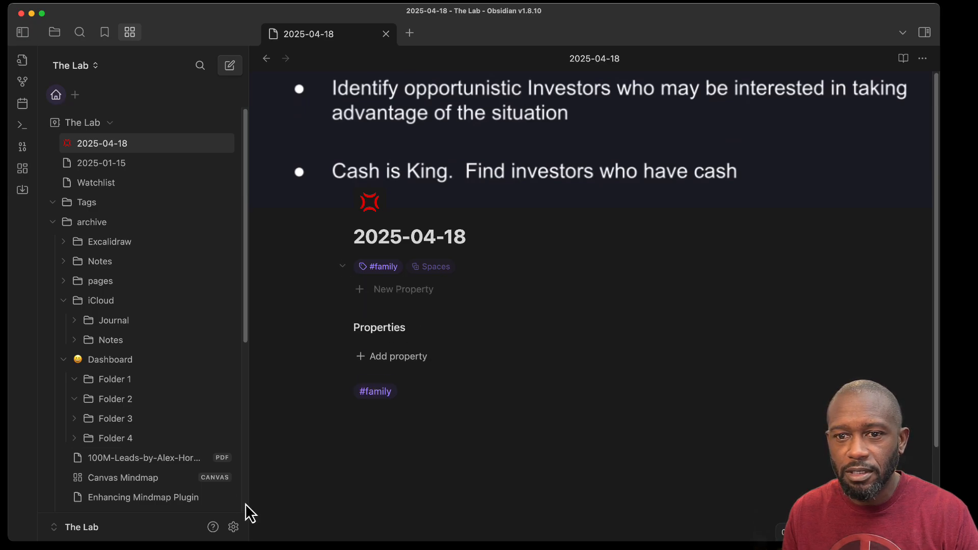
Switch from The Lab vault to the Private vault.
{"action": "left_click", "coordinate": [87, 527]}
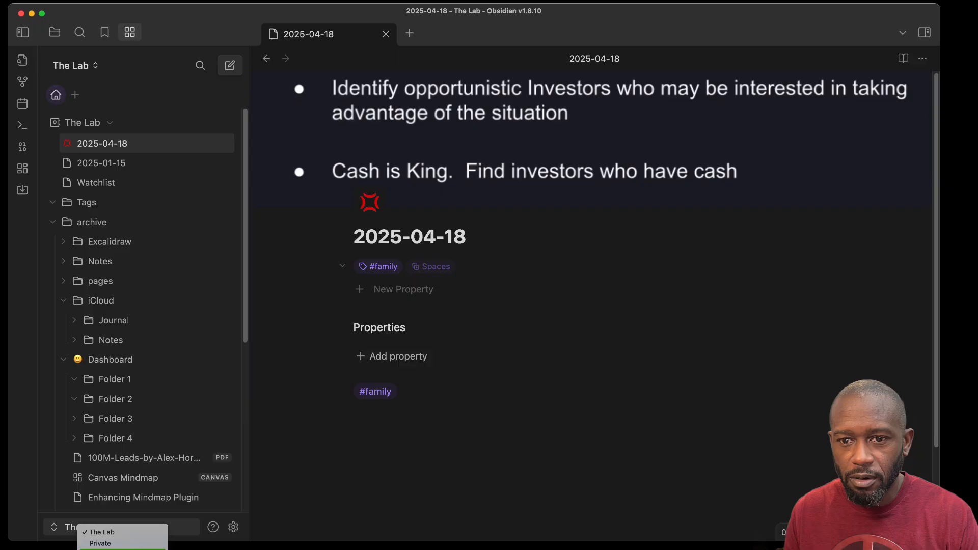
{"action": "left_click", "coordinate": [117, 544]}
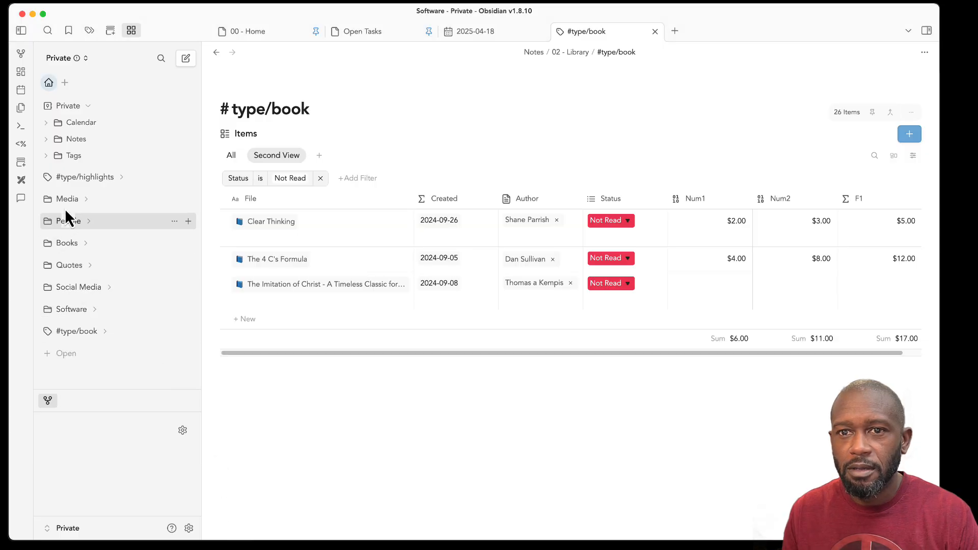
Open the 2025-04-18 daily note and set the vault's base color scheme to Dark.
{"action": "left_click", "coordinate": [21, 90]}
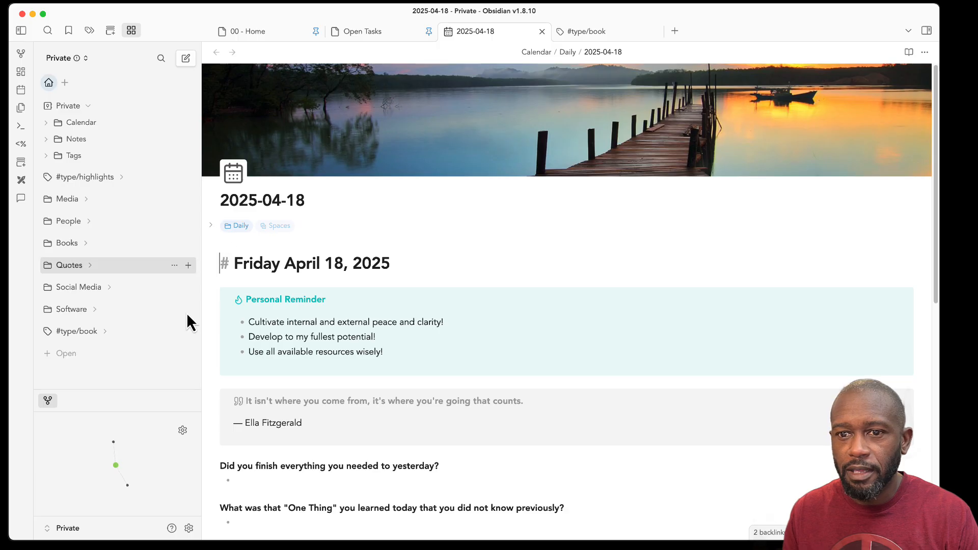
{"action": "left_click", "coordinate": [189, 528]}
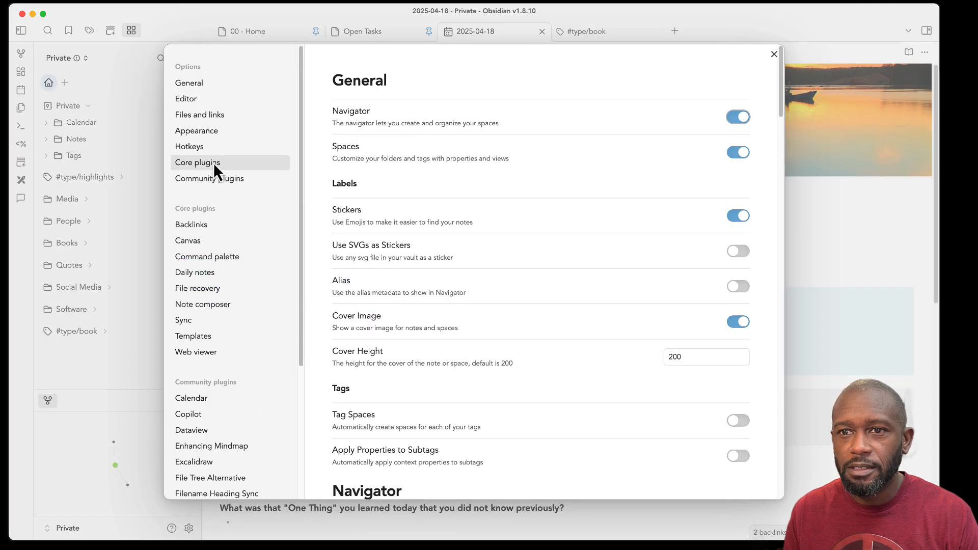
{"action": "left_click", "coordinate": [204, 131]}
{"action": "left_click", "coordinate": [705, 77]}
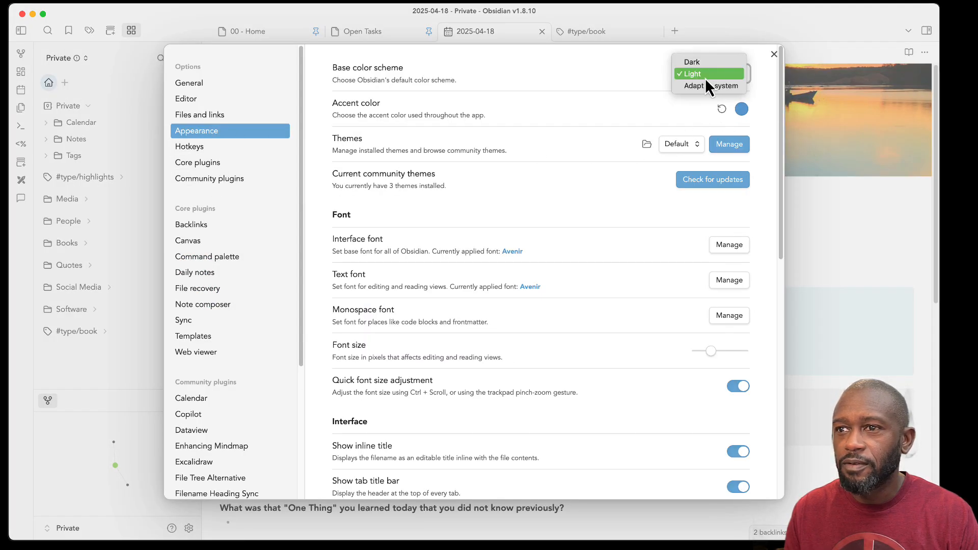
{"action": "left_click", "coordinate": [702, 62]}
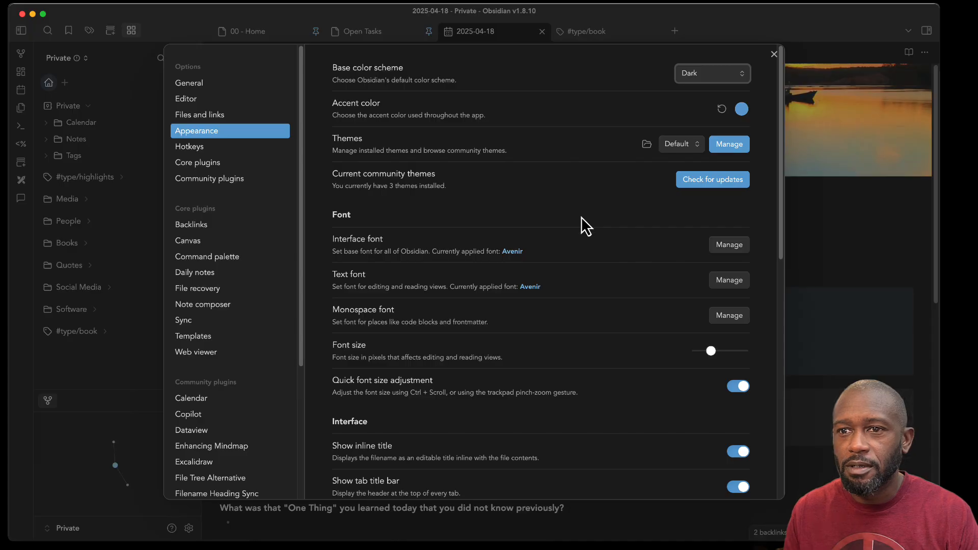
{"action": "left_click", "coordinate": [835, 228]}
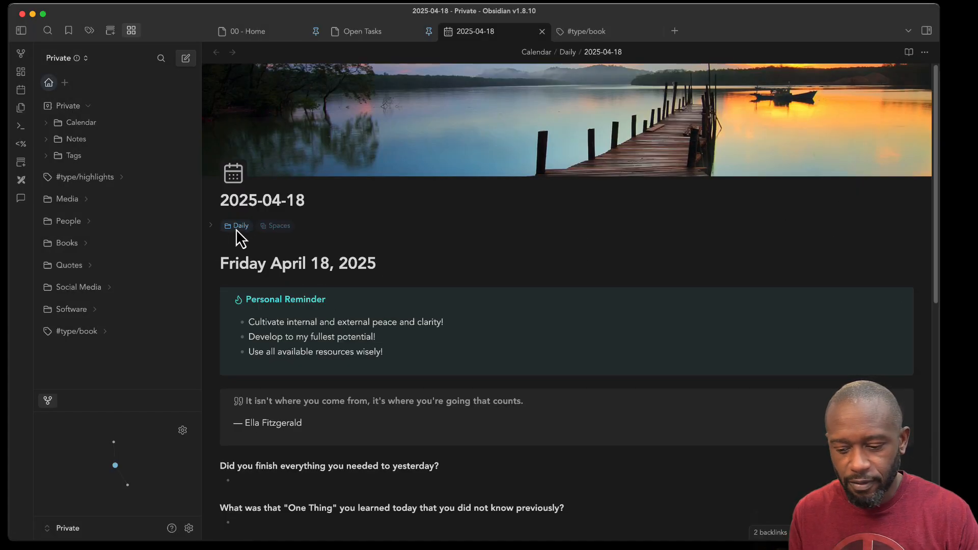
Enlarge the interface by three zoom levels and review the daily note's properties, leaving the property section collapsed.
{"action": "key", "text": "super+equal"}
{"action": "key", "text": "super+equal"}
{"action": "key", "text": "super+equal"}
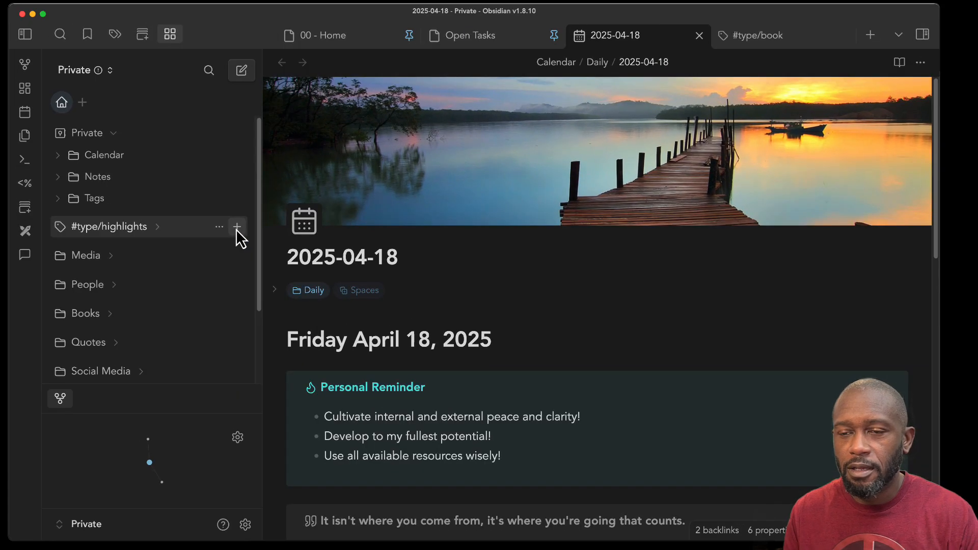
{"action": "left_click", "coordinate": [275, 290]}
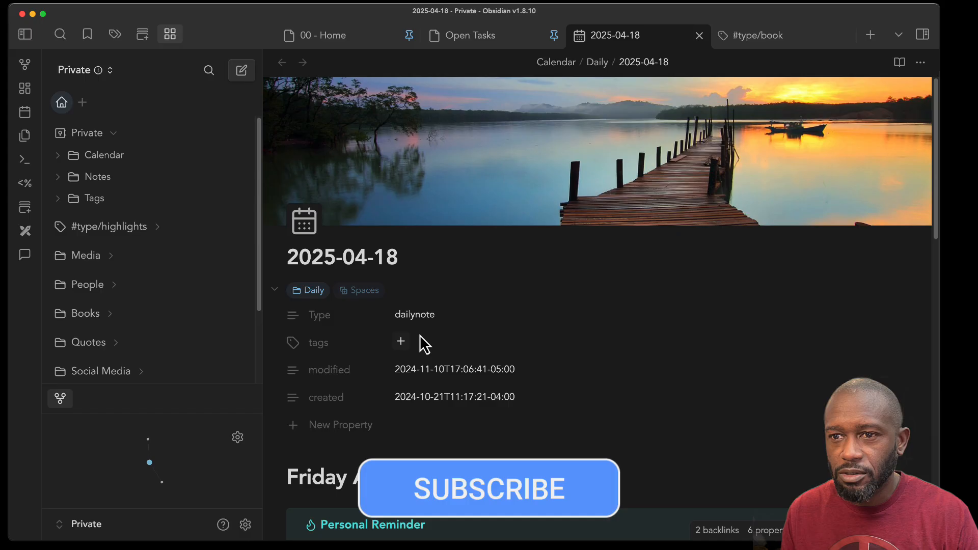
{"action": "left_click", "coordinate": [275, 290]}
{"action": "left_click", "coordinate": [276, 291]}
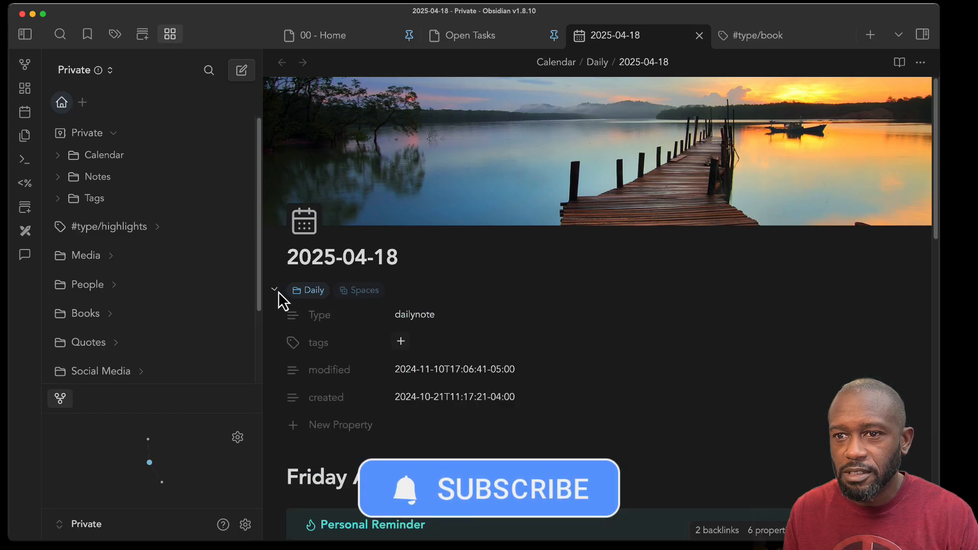
{"action": "left_click", "coordinate": [276, 289]}
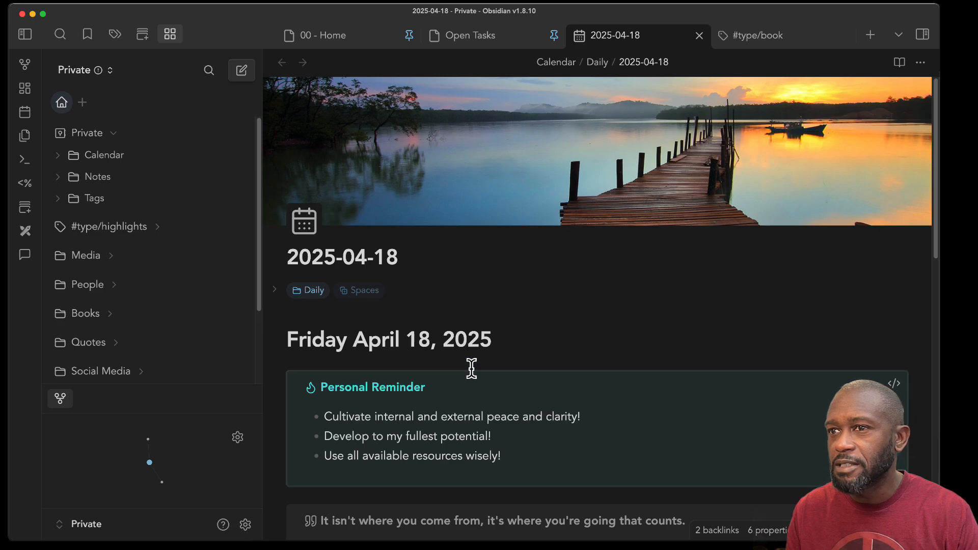
{"action": "mouse_move", "coordinate": [607, 156]}
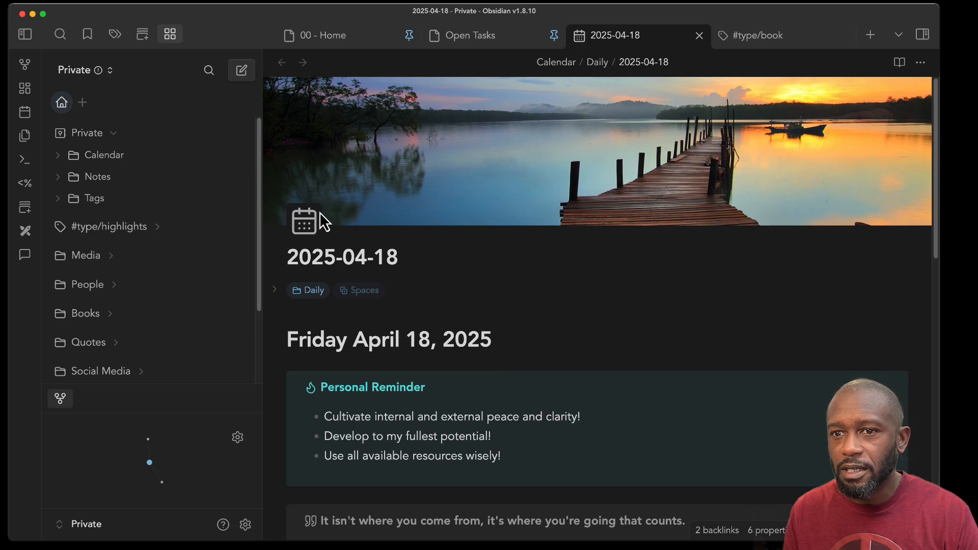
{"action": "mouse_move", "coordinate": [378, 189]}
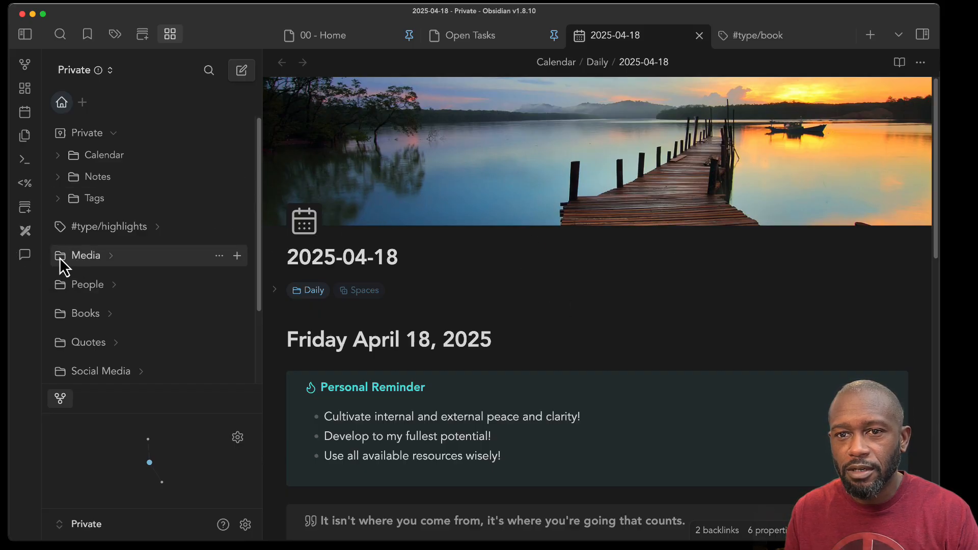
Open the Media folder's space and assign the clown face emoji as the folder's sticker.
{"action": "left_click", "coordinate": [77, 256]}
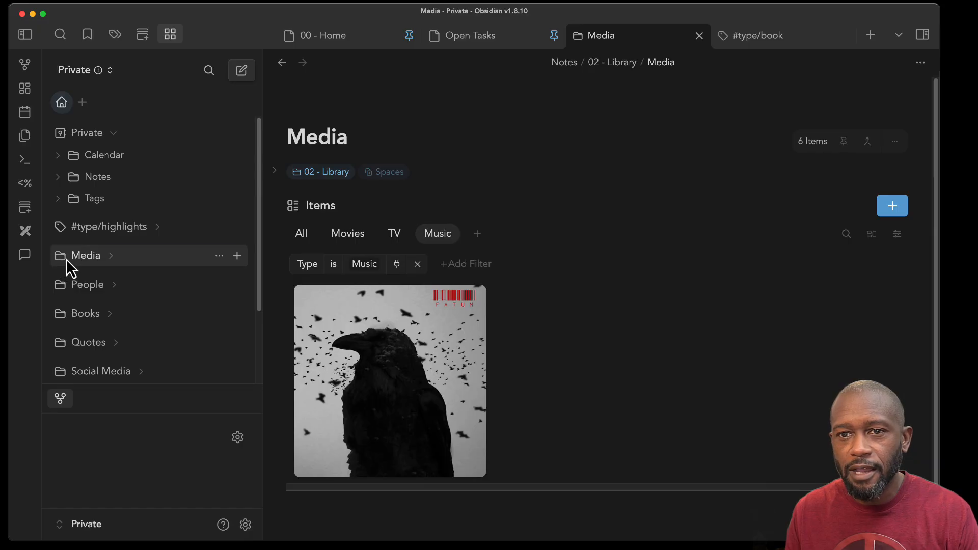
{"action": "left_click", "coordinate": [218, 259]}
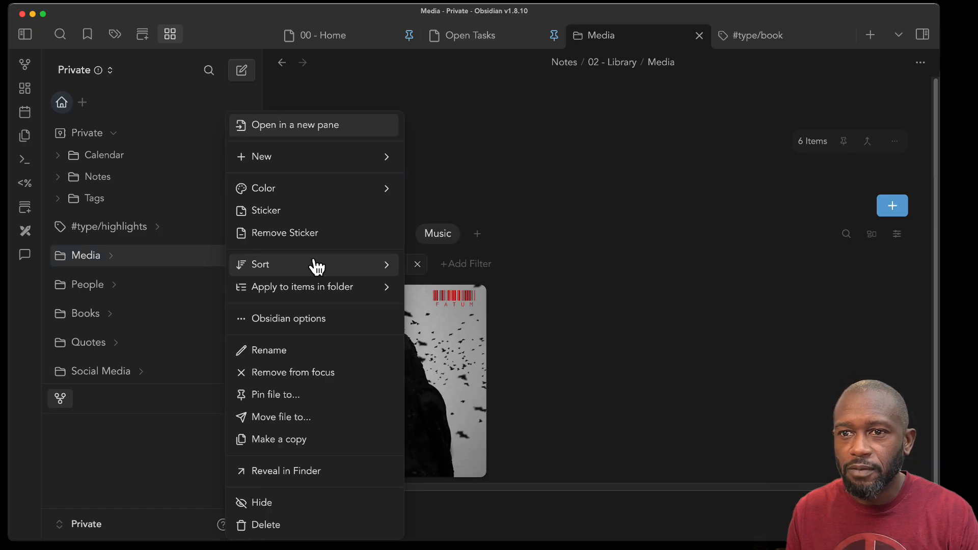
{"action": "left_click", "coordinate": [301, 220]}
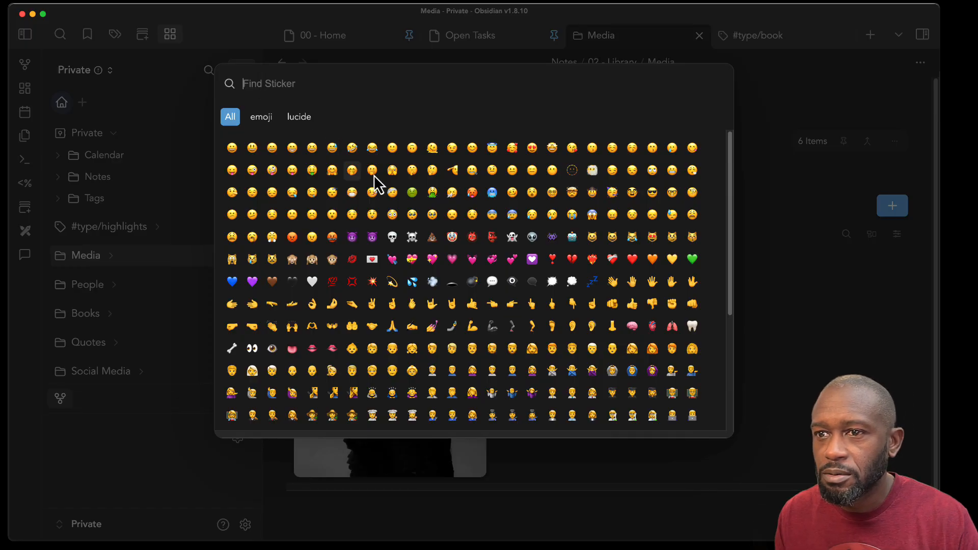
{"action": "left_click", "coordinate": [453, 237]}
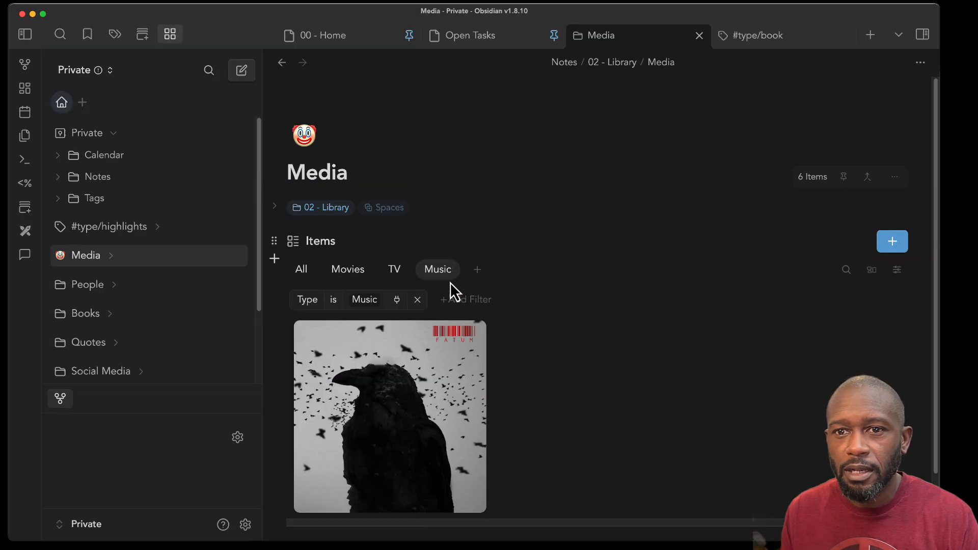